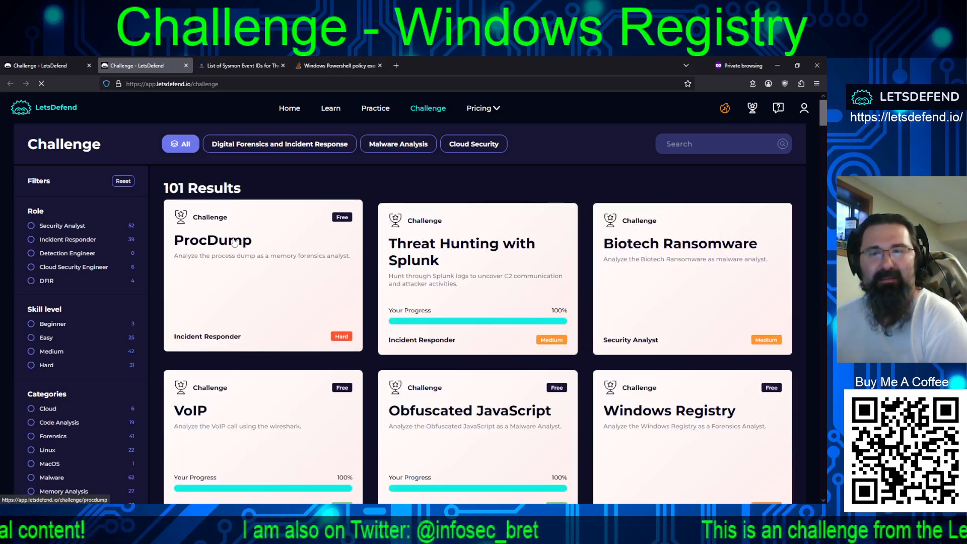
Step: Find the Windows Registry challenge in the challenge list and open its page
{"action": "scroll", "coordinate": [226, 262], "scroll_direction": "down", "scroll_amount": 3}
{"action": "scroll", "coordinate": [224, 262], "scroll_direction": "up", "scroll_amount": 1}
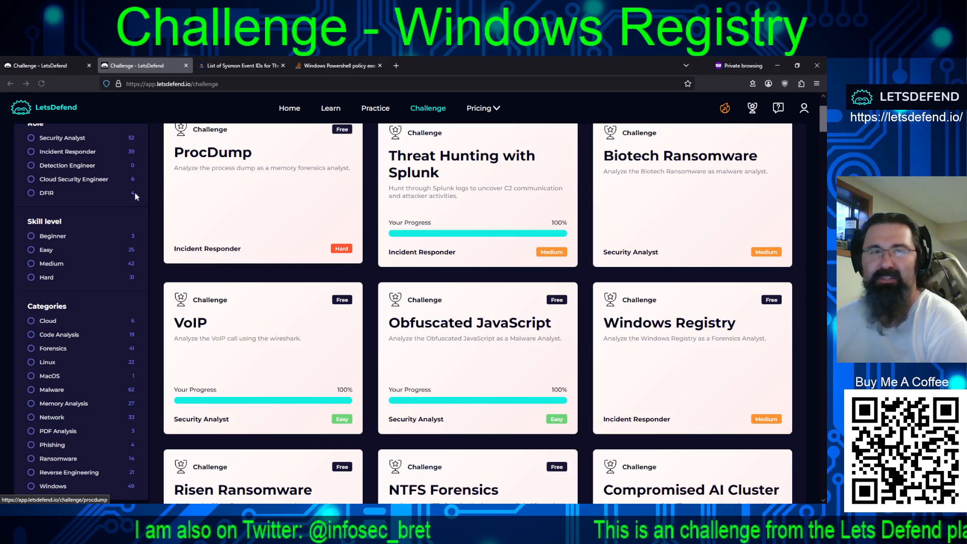
{"action": "mouse_move", "coordinate": [113, 63]}
{"action": "left_mouse_down"}
{"action": "mouse_move", "coordinate": [76, 64]}
{"action": "mouse_move", "coordinate": [123, 65]}
{"action": "left_mouse_up"}
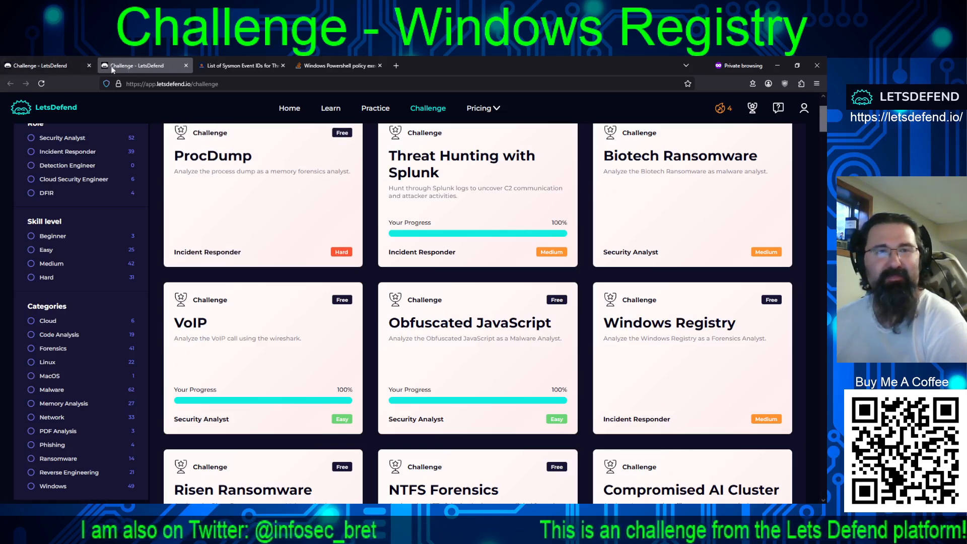
{"action": "left_click_drag", "start_coordinate": [48, 66], "coordinate": [140, 68]}
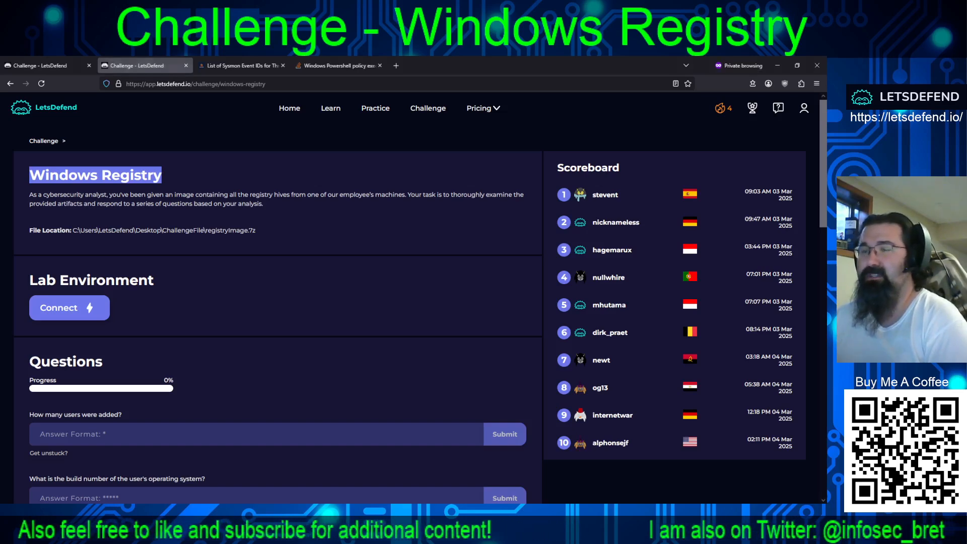
Step: Read through all the Windows Registry challenge questions and return to the first one about added users
{"action": "scroll", "coordinate": [622, 319], "scroll_direction": "down", "scroll_amount": 1}
{"action": "scroll", "coordinate": [372, 321], "scroll_direction": "down", "scroll_amount": 3}
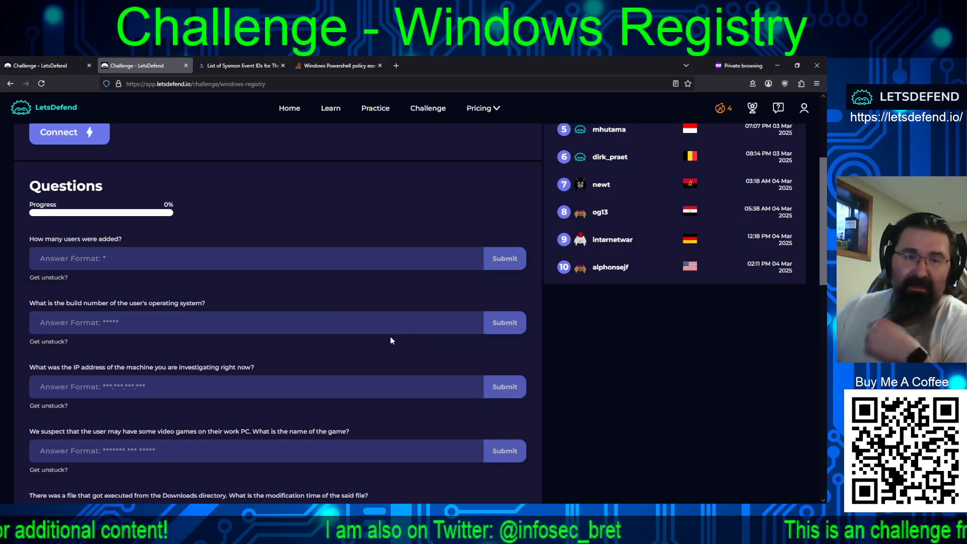
{"action": "scroll", "coordinate": [392, 341], "scroll_direction": "down", "scroll_amount": 1}
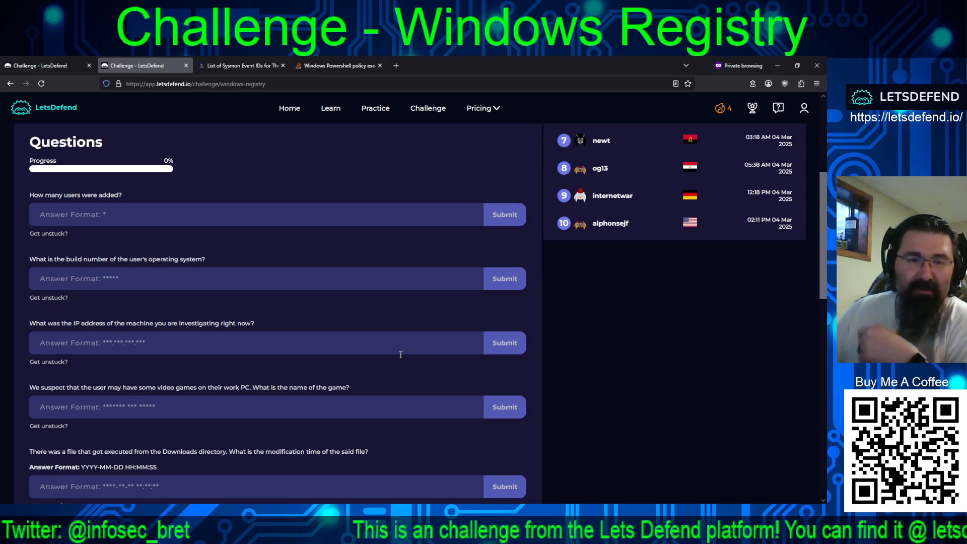
{"action": "scroll", "coordinate": [401, 354], "scroll_direction": "down", "scroll_amount": 3}
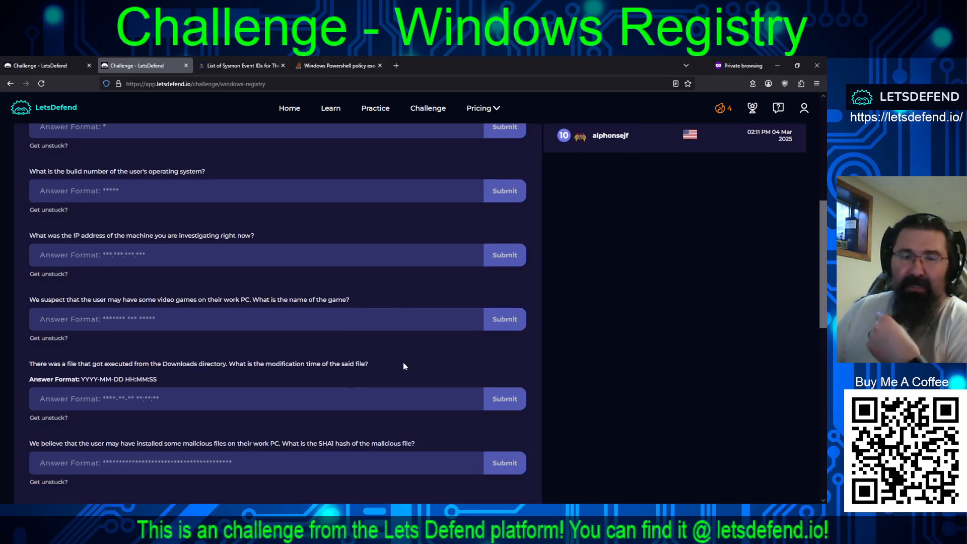
{"action": "scroll", "coordinate": [403, 366], "scroll_direction": "down", "scroll_amount": 4}
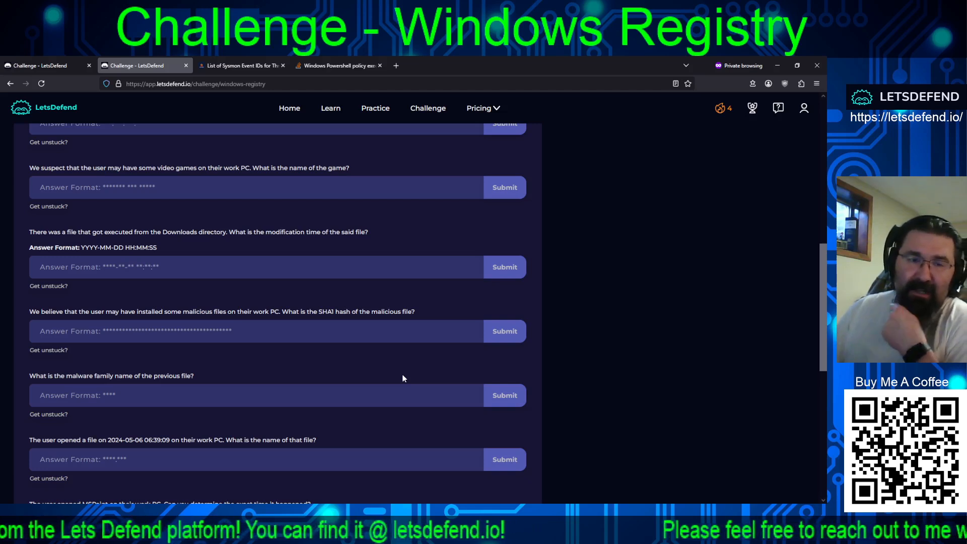
{"action": "scroll", "coordinate": [390, 388], "scroll_direction": "down", "scroll_amount": 3}
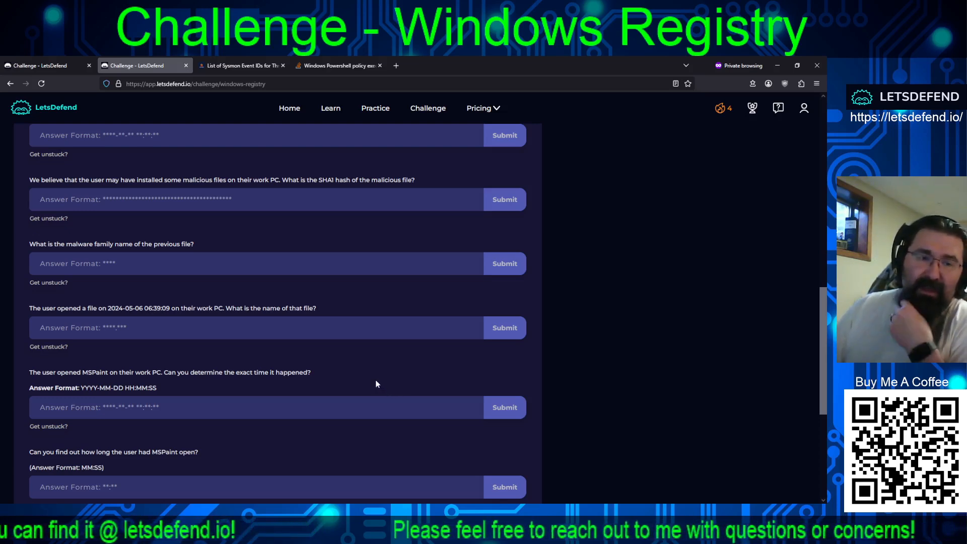
{"action": "scroll", "coordinate": [376, 384], "scroll_direction": "down", "scroll_amount": 2}
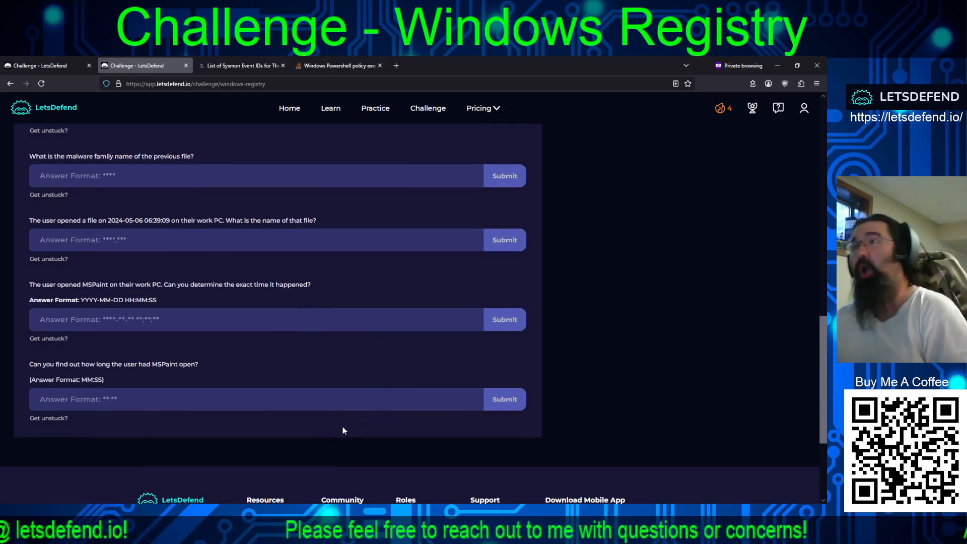
{"action": "scroll", "coordinate": [342, 383], "scroll_direction": "up", "scroll_amount": 5}
{"action": "scroll", "coordinate": [330, 347], "scroll_direction": "up", "scroll_amount": 8}
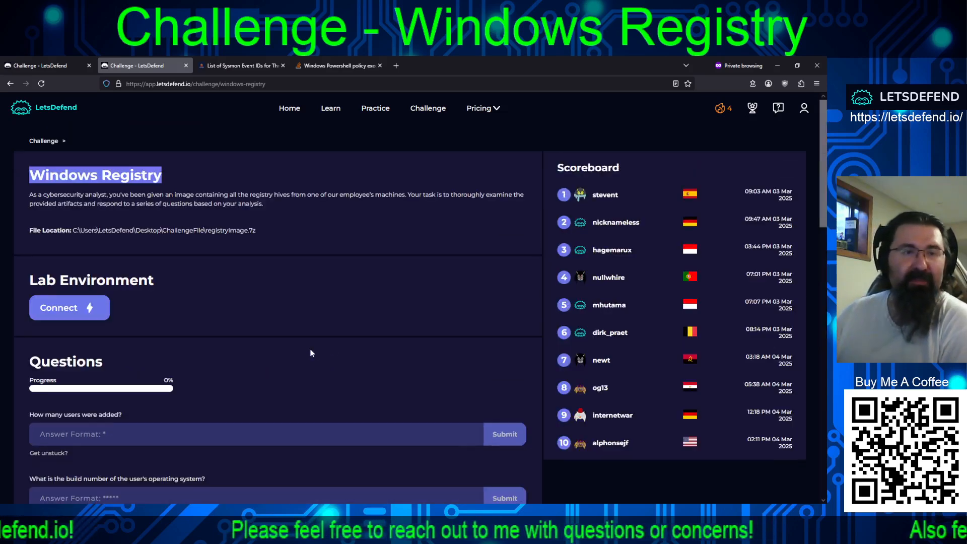
{"action": "scroll", "coordinate": [312, 352], "scroll_direction": "down", "scroll_amount": 3}
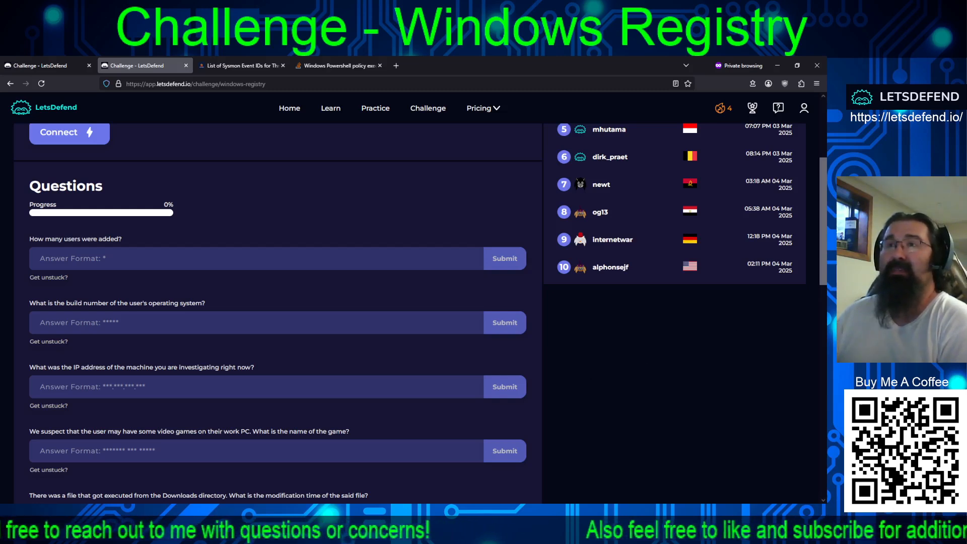
Step: Switch to Registry Explorer and open the SAM\Domains\Account\Users key in the SAM hive
{"action": "key", "text": "alt+Tab"}
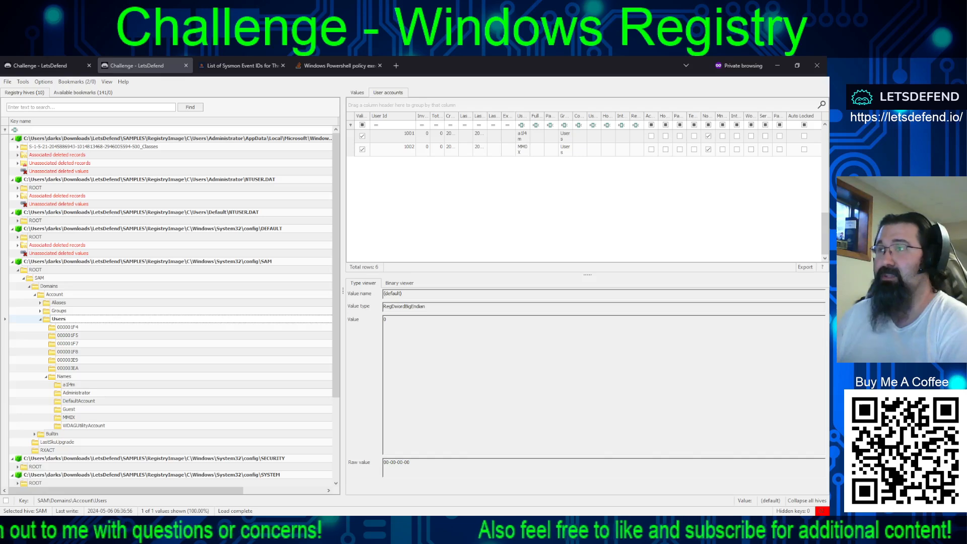
{"action": "left_click", "coordinate": [175, 262]}
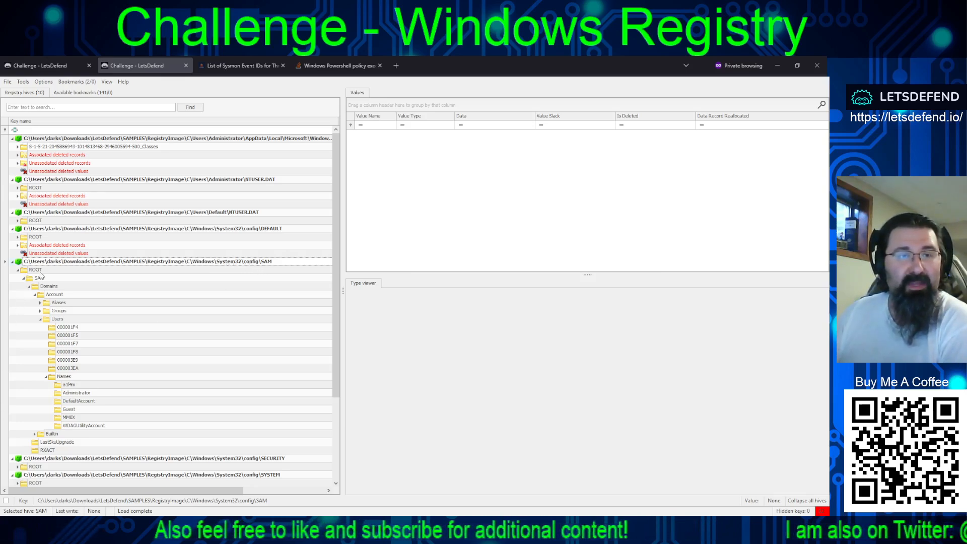
{"action": "left_click", "coordinate": [50, 294]}
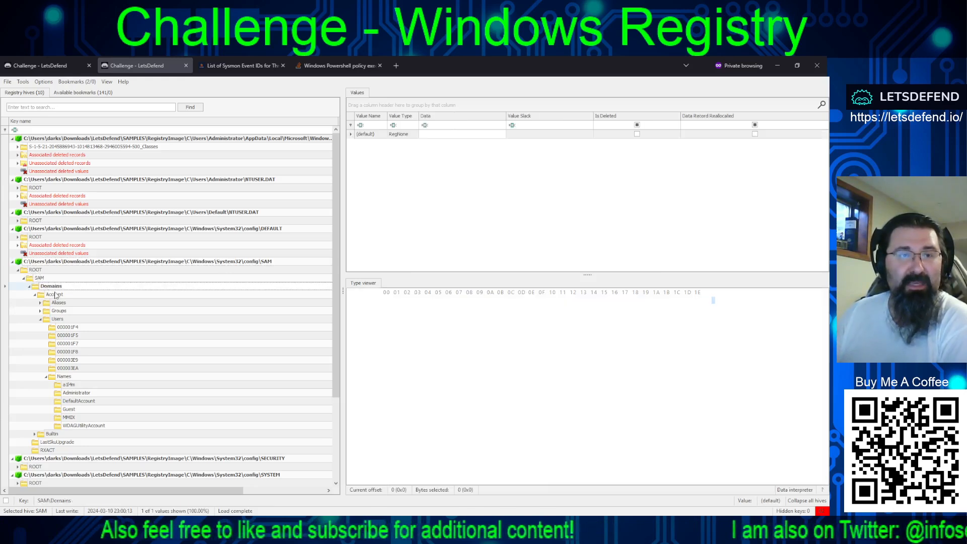
{"action": "left_click", "coordinate": [61, 319]}
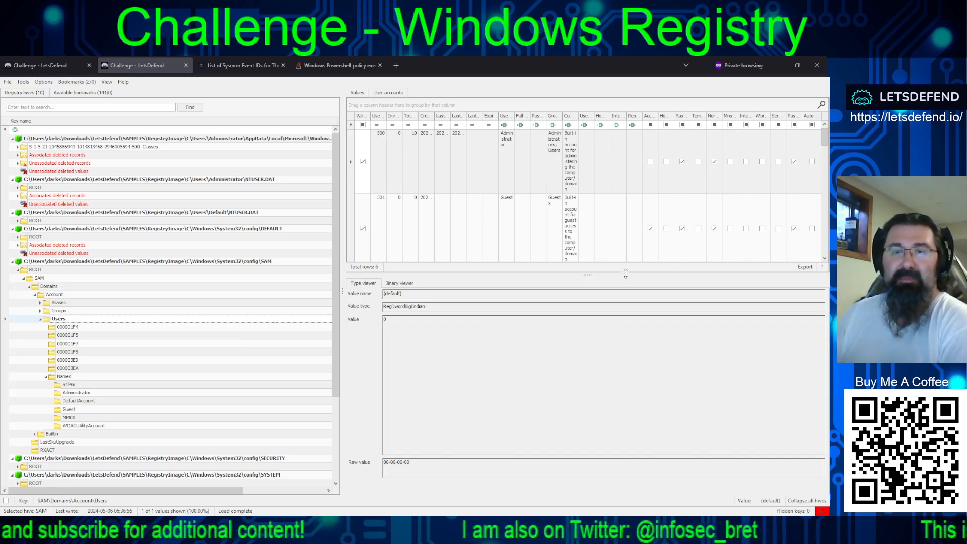
Step: Enlarge the user accounts table and examine the accounts with user IDs 1001 and 1002
{"action": "left_click_drag", "start_coordinate": [594, 275], "coordinate": [587, 350]}
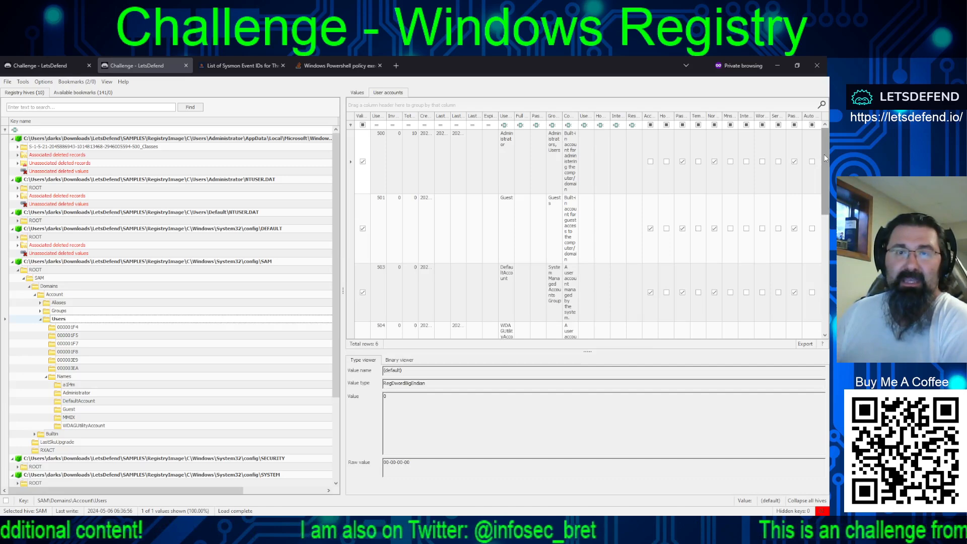
{"action": "left_click_drag", "start_coordinate": [825, 159], "coordinate": [824, 224]}
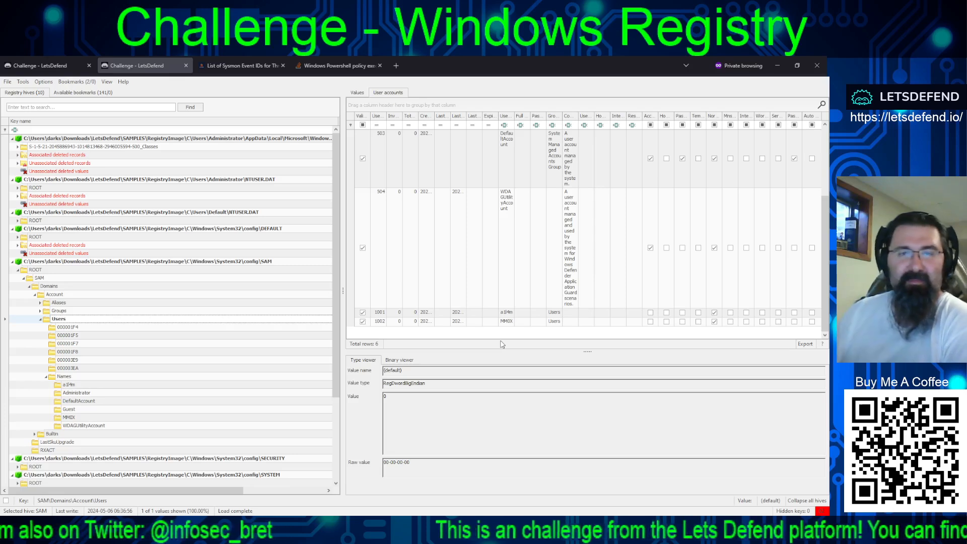
{"action": "left_click", "coordinate": [378, 316]}
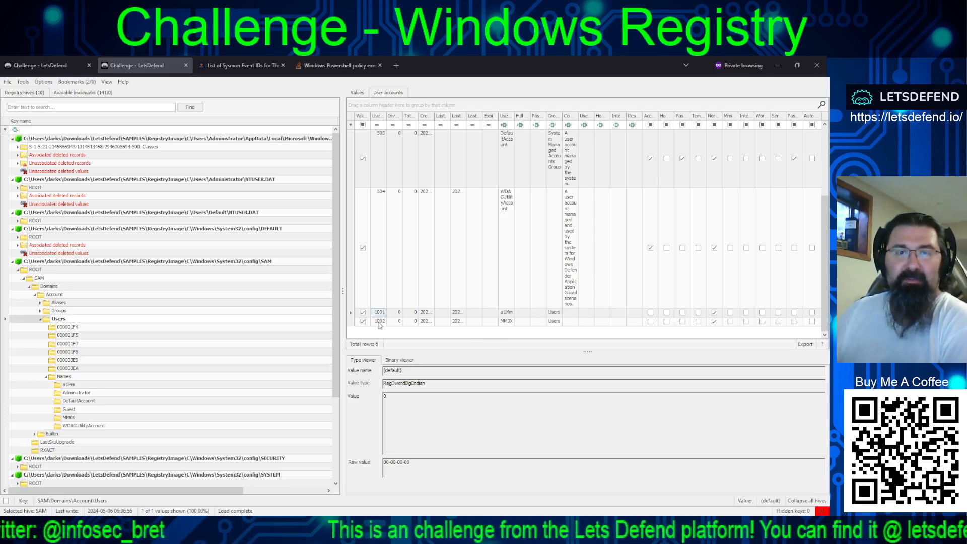
{"action": "left_click", "coordinate": [379, 322]}
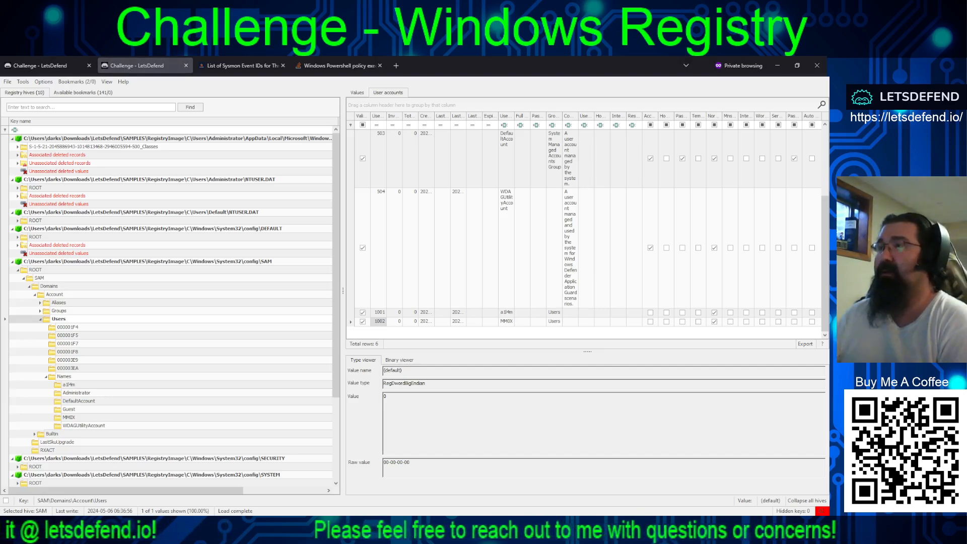
Step: Return to the challenge page, submit 2 as the answer to "How many users were added?" and dismiss the streak notice
{"action": "key", "text": "alt+Tab"}
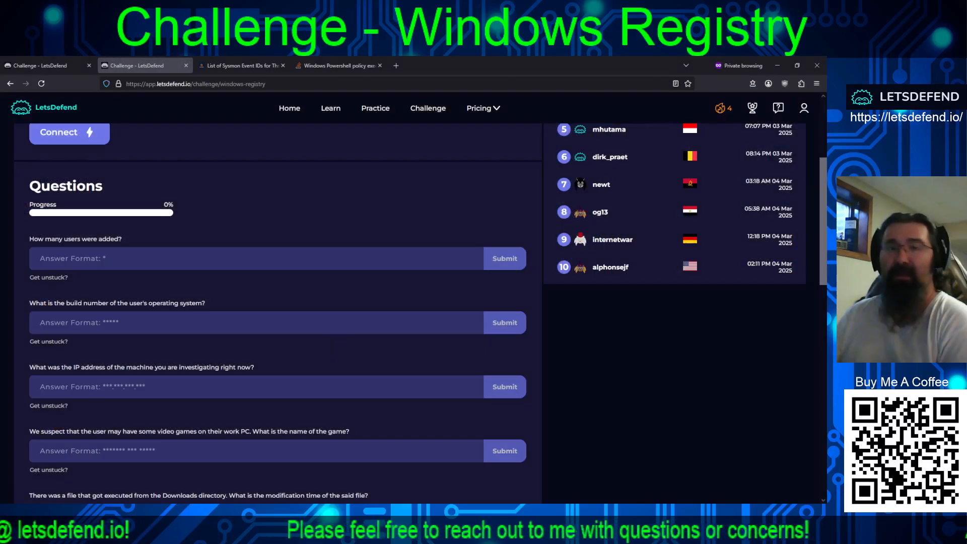
{"action": "left_click", "coordinate": [432, 259]}
{"action": "type", "text": "2"}
{"action": "key", "text": "Return"}
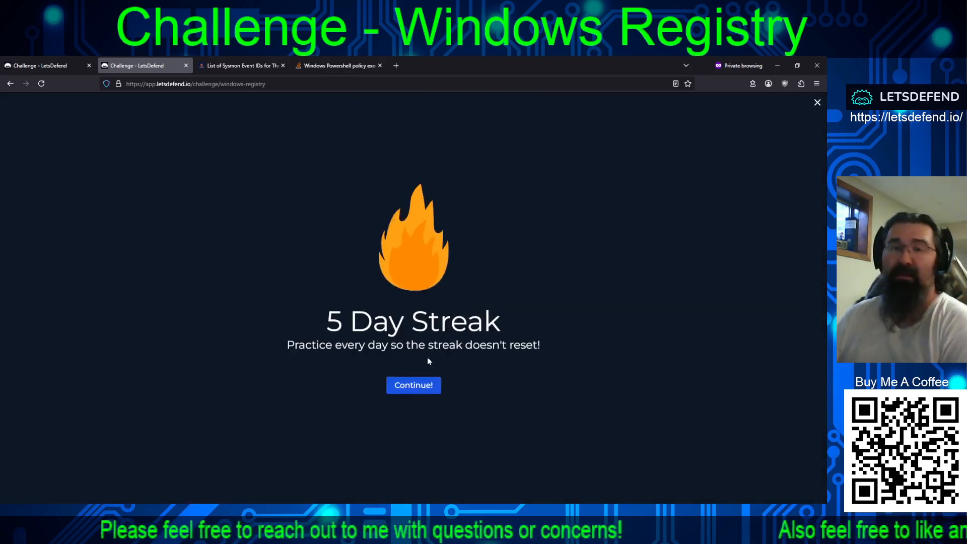
{"action": "left_click", "coordinate": [416, 387]}
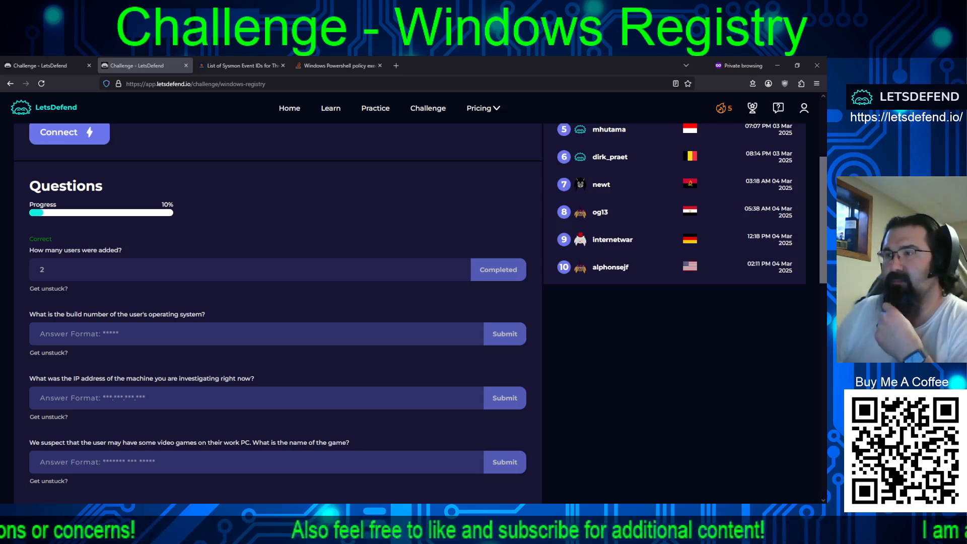
Step: Switch back to Registry Explorer and expand the ROOT key of the SOFTWARE hive
{"action": "key", "text": "alt+Tab"}
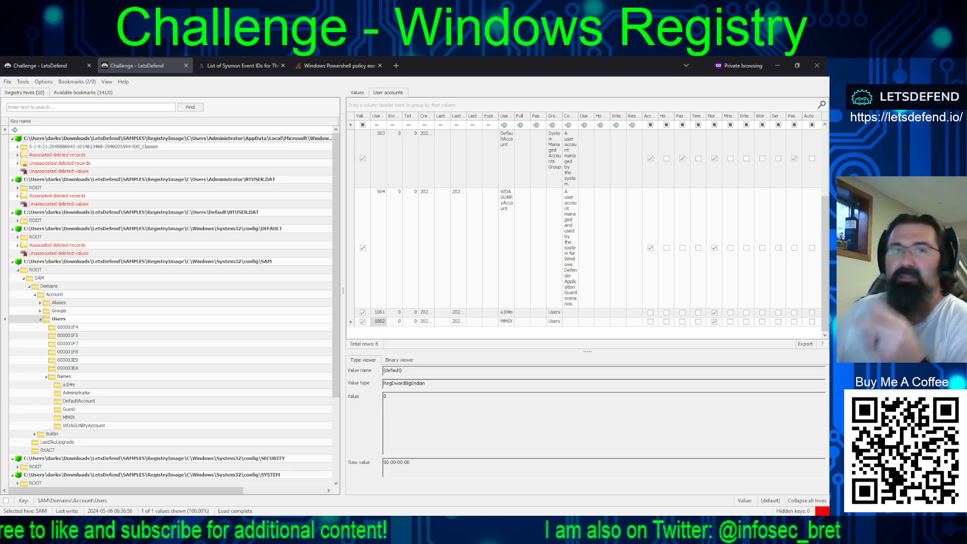
{"action": "scroll", "coordinate": [171, 302], "scroll_direction": "down", "scroll_amount": 4}
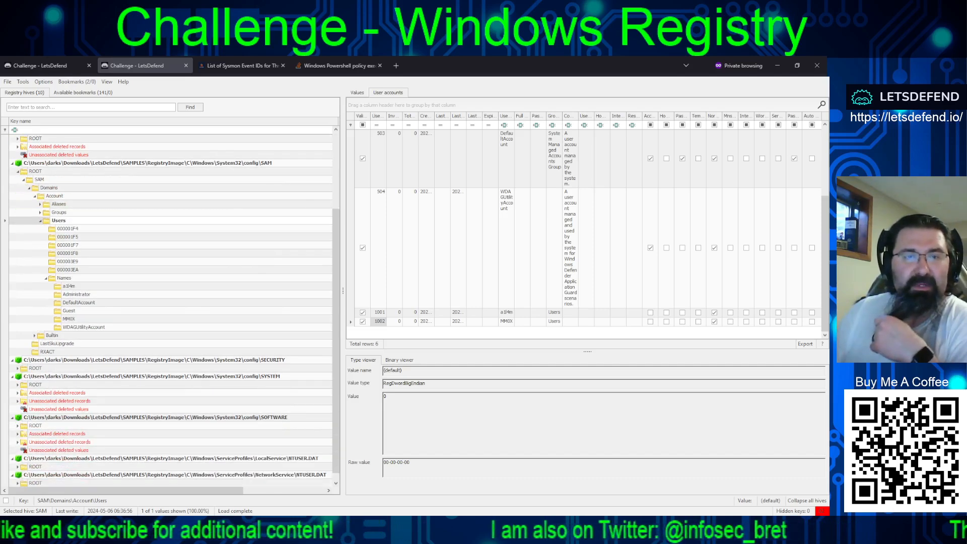
{"action": "left_click", "coordinate": [264, 409]}
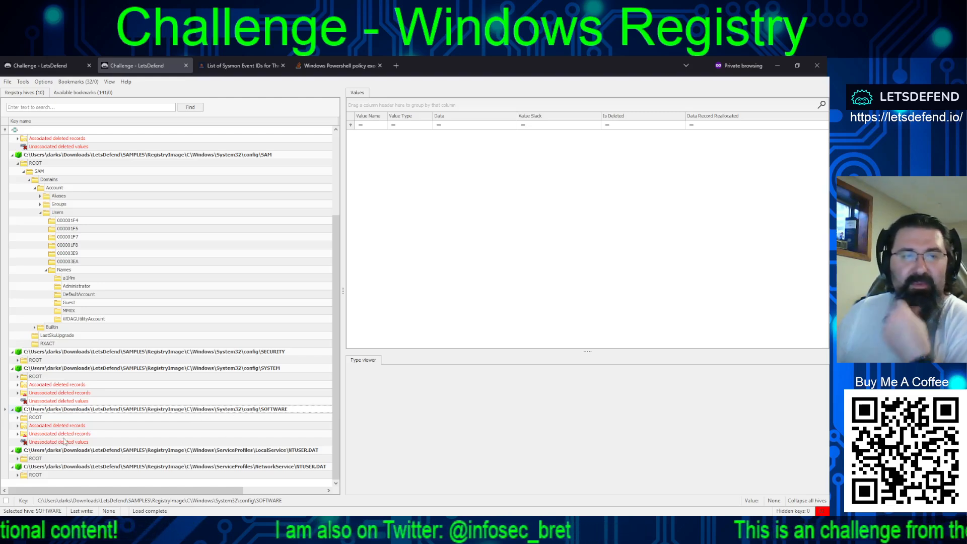
{"action": "left_click", "coordinate": [18, 417]}
{"action": "scroll", "coordinate": [95, 346], "scroll_direction": "down", "scroll_amount": 3}
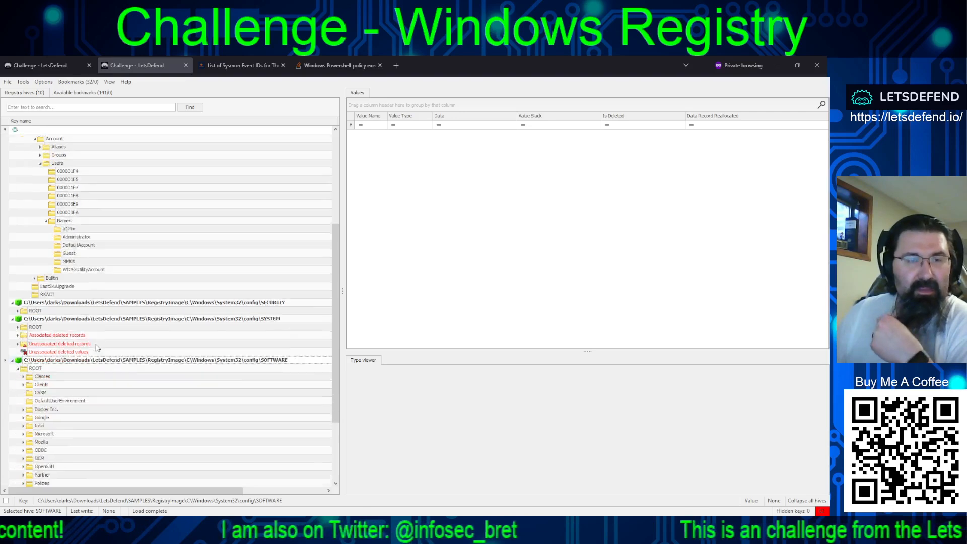
{"action": "scroll", "coordinate": [96, 346], "scroll_direction": "down", "scroll_amount": 3}
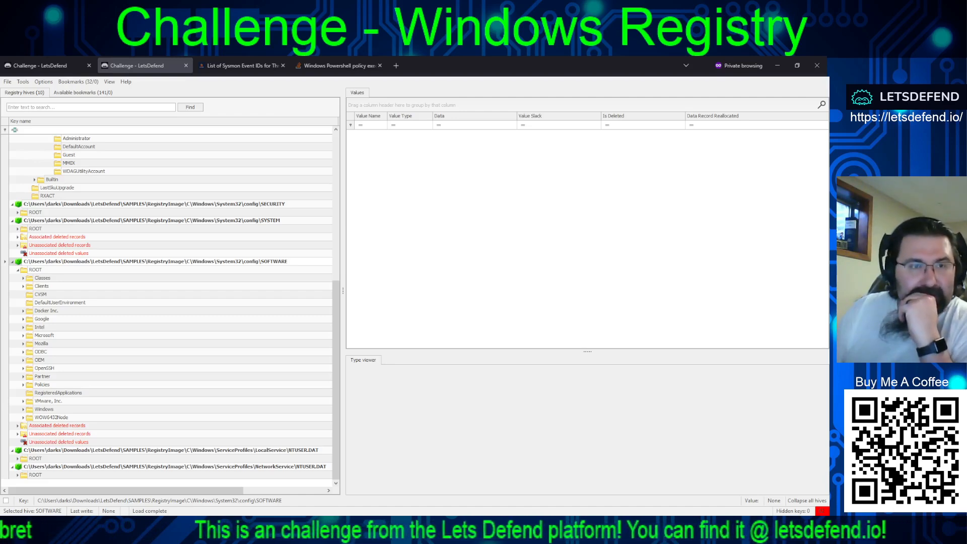
Step: Open the Microsoft\Windows\CurrentVersion key in the SOFTWARE hive and expand its subkeys
{"action": "left_click", "coordinate": [23, 335]}
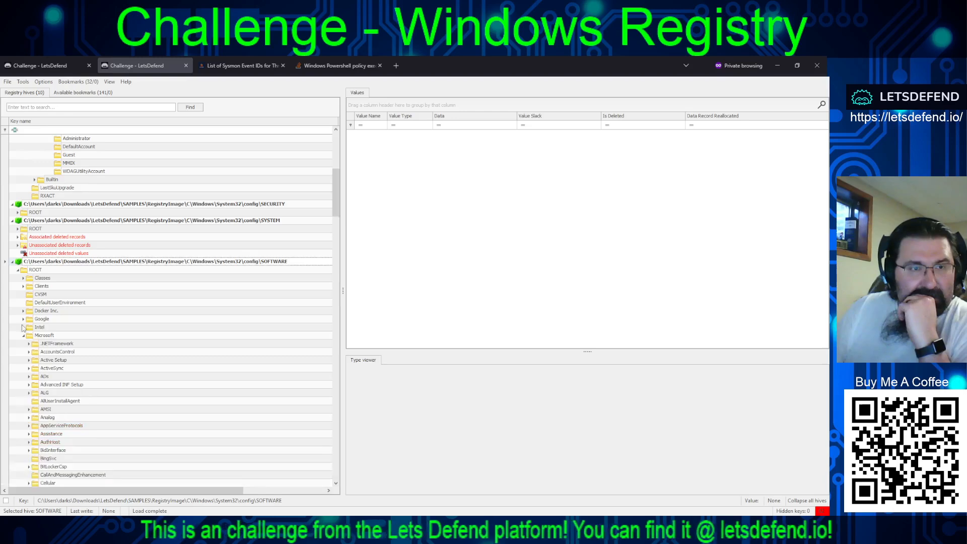
{"action": "scroll", "coordinate": [108, 403], "scroll_direction": "down", "scroll_amount": 11}
{"action": "scroll", "coordinate": [107, 390], "scroll_direction": "down", "scroll_amount": 20}
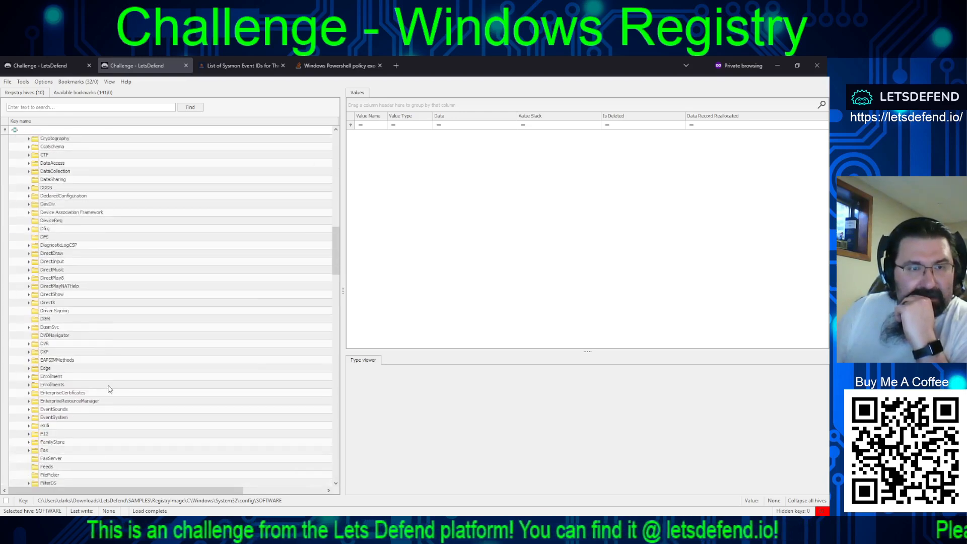
{"action": "scroll", "coordinate": [103, 387], "scroll_direction": "down", "scroll_amount": 20}
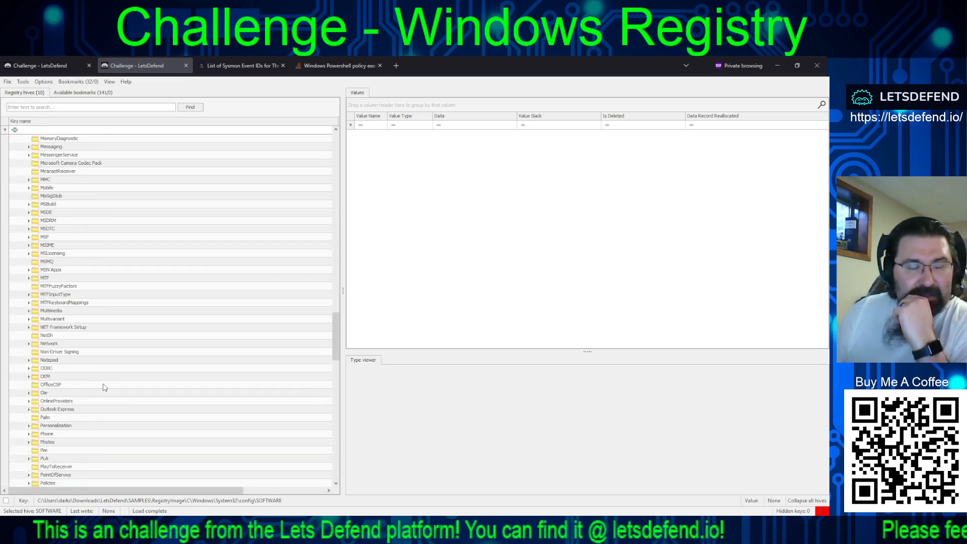
{"action": "scroll", "coordinate": [100, 388], "scroll_direction": "down", "scroll_amount": 7}
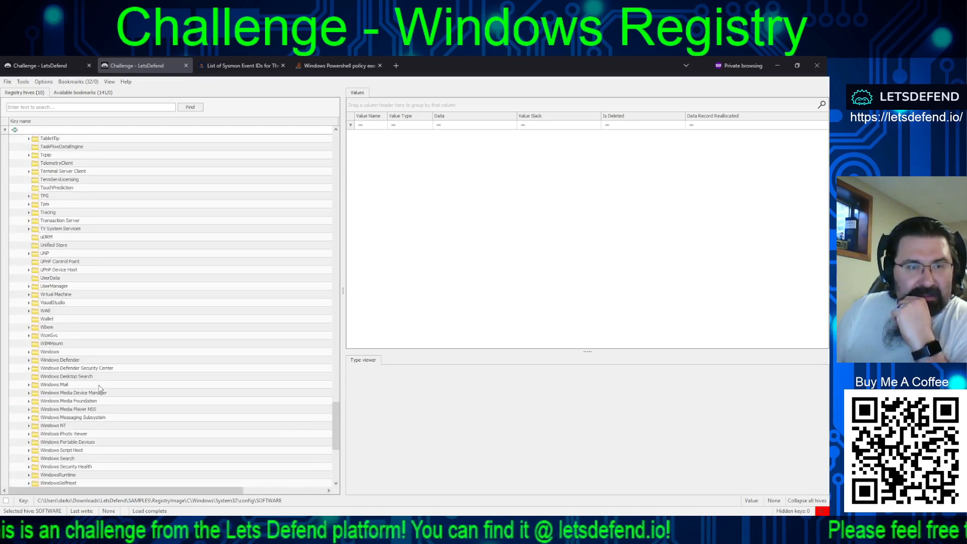
{"action": "left_click", "coordinate": [29, 351]}
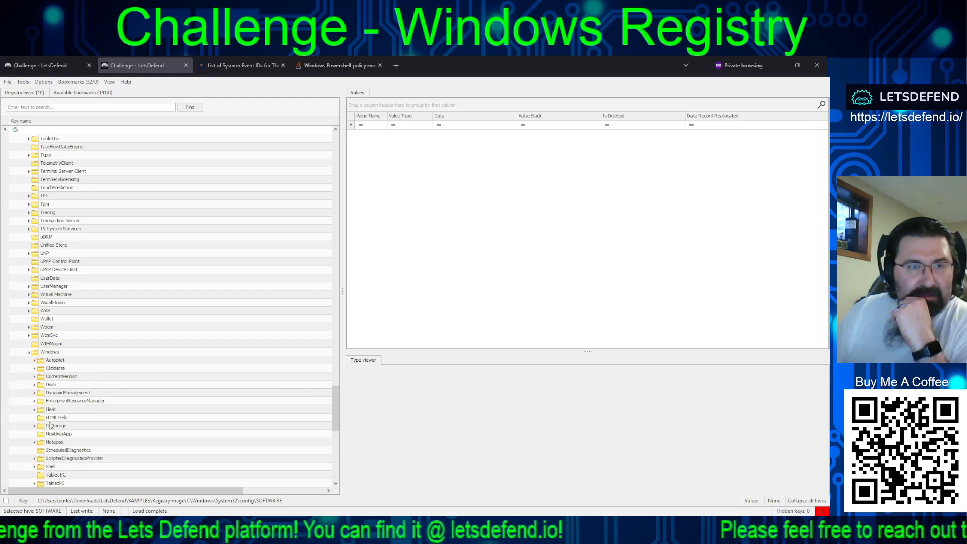
{"action": "left_click", "coordinate": [41, 377]}
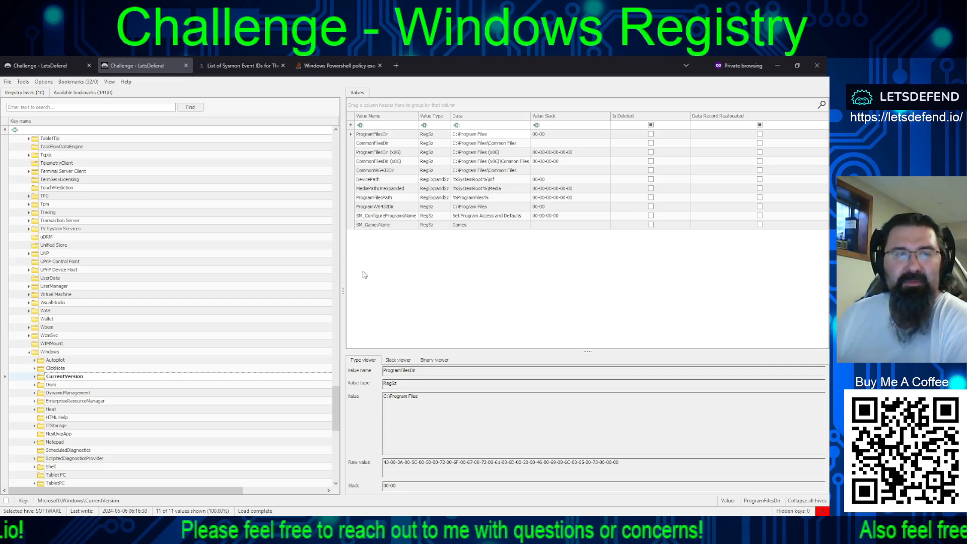
{"action": "left_click", "coordinate": [35, 377]}
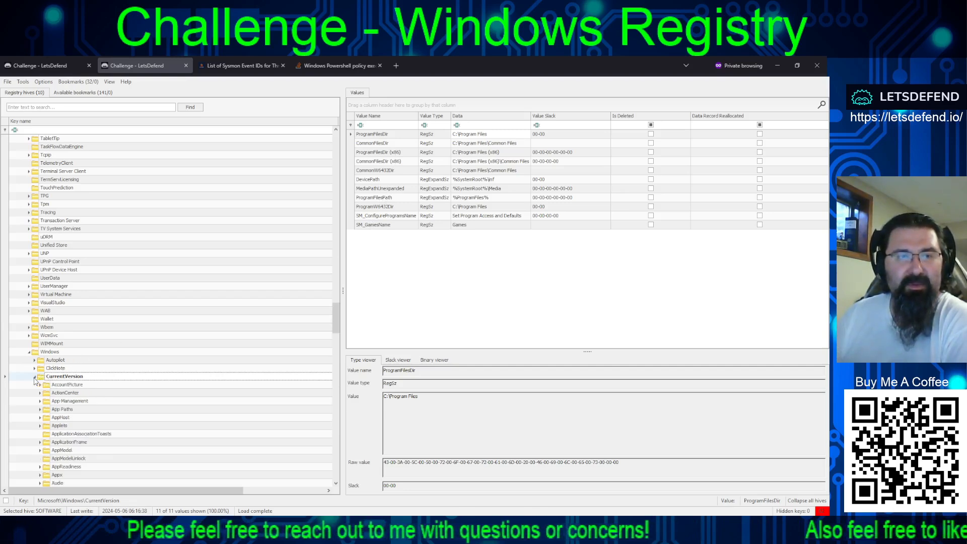
Step: Look through the subkeys of Windows\CurrentVersion and collapse the Windows key
{"action": "scroll", "coordinate": [150, 407], "scroll_direction": "down", "scroll_amount": 6}
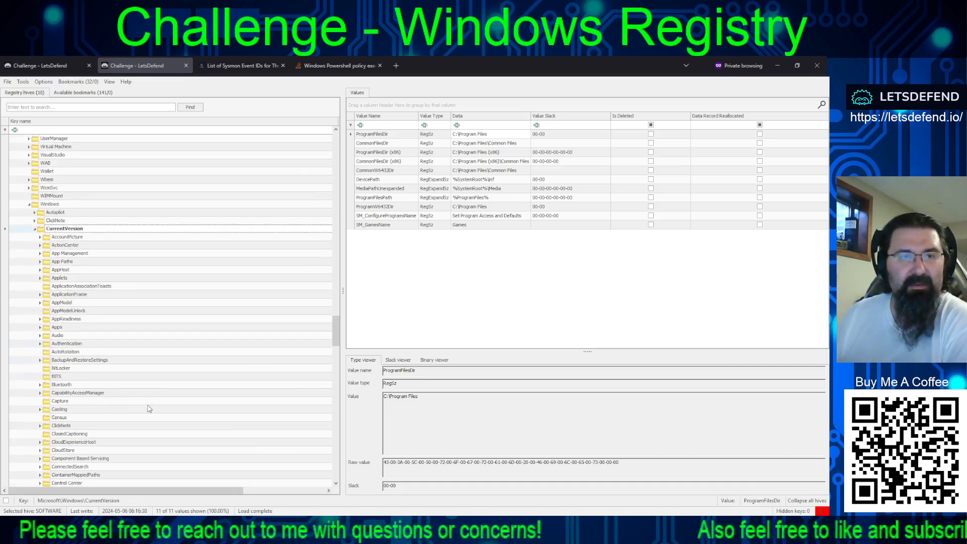
{"action": "scroll", "coordinate": [142, 410], "scroll_direction": "down", "scroll_amount": 6}
{"action": "scroll", "coordinate": [146, 418], "scroll_direction": "down", "scroll_amount": 18}
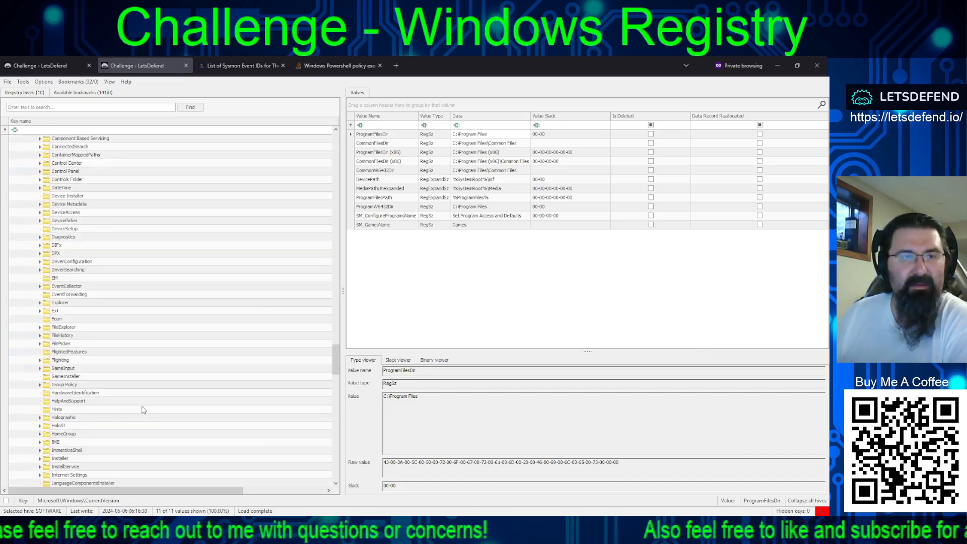
{"action": "scroll", "coordinate": [158, 431], "scroll_direction": "down", "scroll_amount": 6}
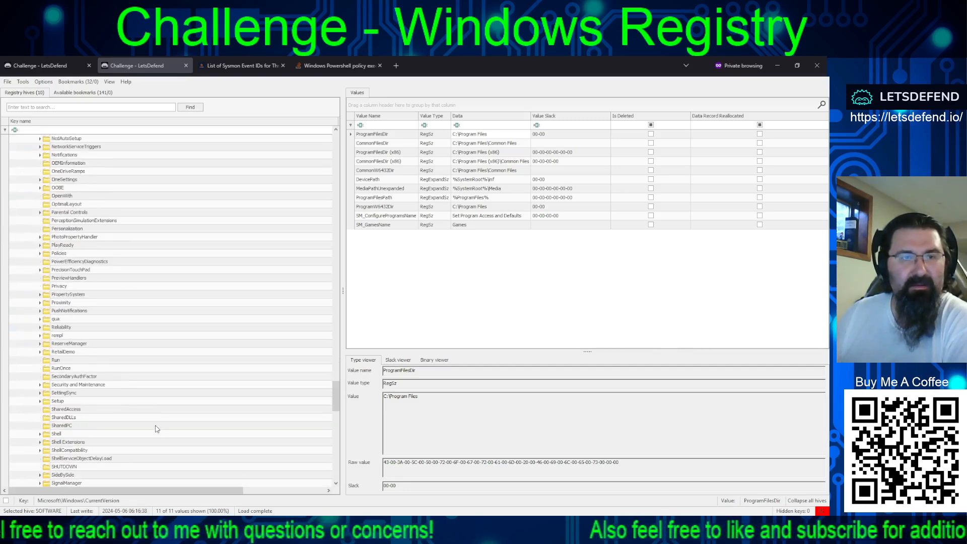
{"action": "scroll", "coordinate": [141, 416], "scroll_direction": "up", "scroll_amount": 18}
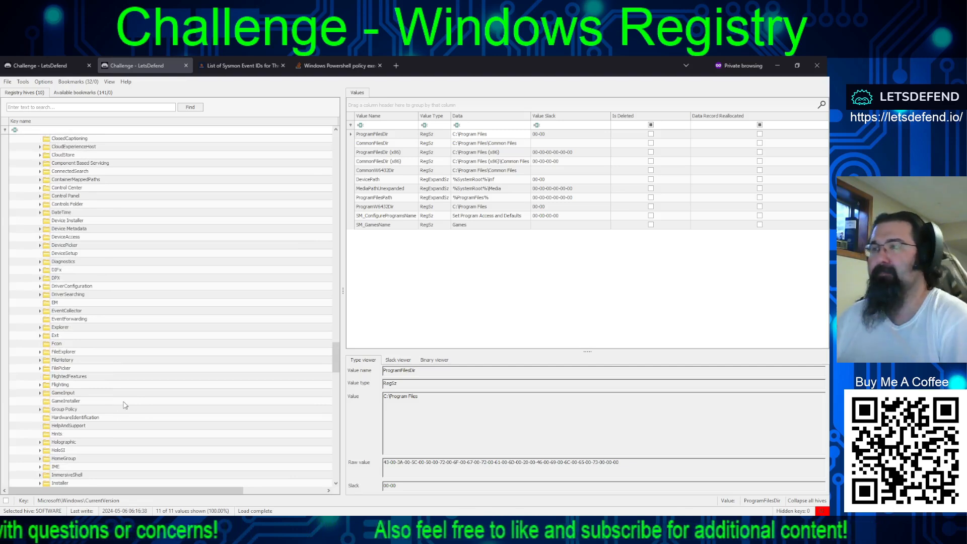
{"action": "scroll", "coordinate": [52, 278], "scroll_direction": "up", "scroll_amount": 1}
{"action": "scroll", "coordinate": [52, 278], "scroll_direction": "up", "scroll_amount": 11}
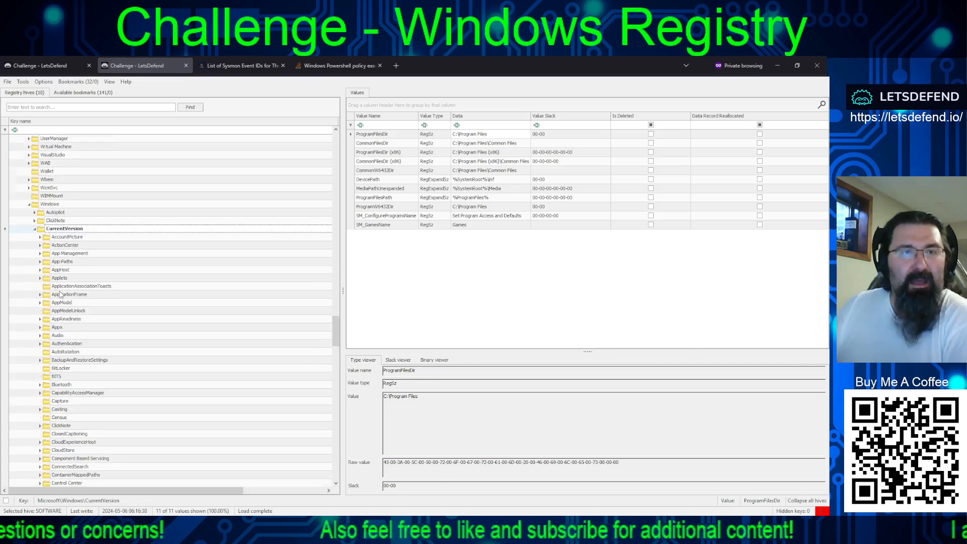
{"action": "left_click", "coordinate": [29, 204]}
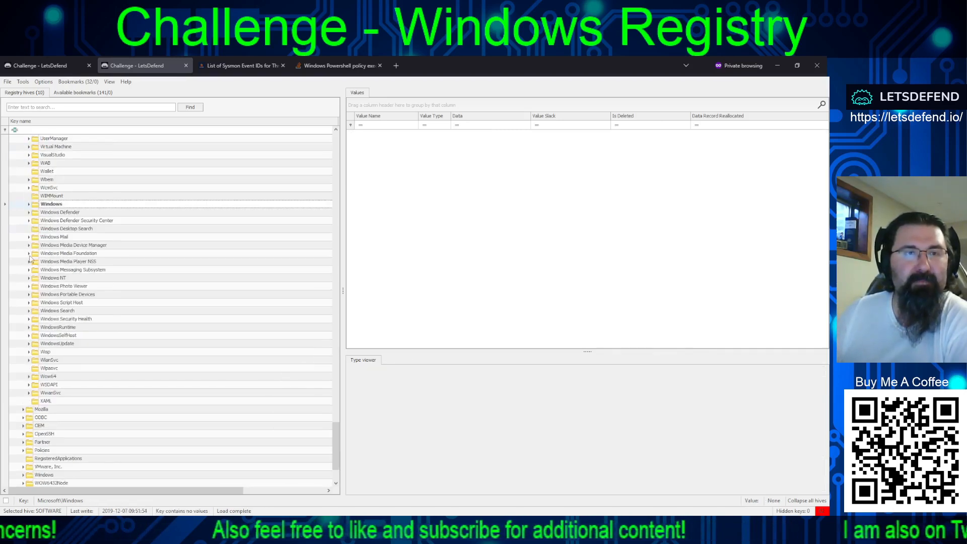
Step: Open the Microsoft\Windows NT\CurrentVersion key and examine its CurrentBuild and CurrentBuildNumber values
{"action": "left_click", "coordinate": [29, 278]}
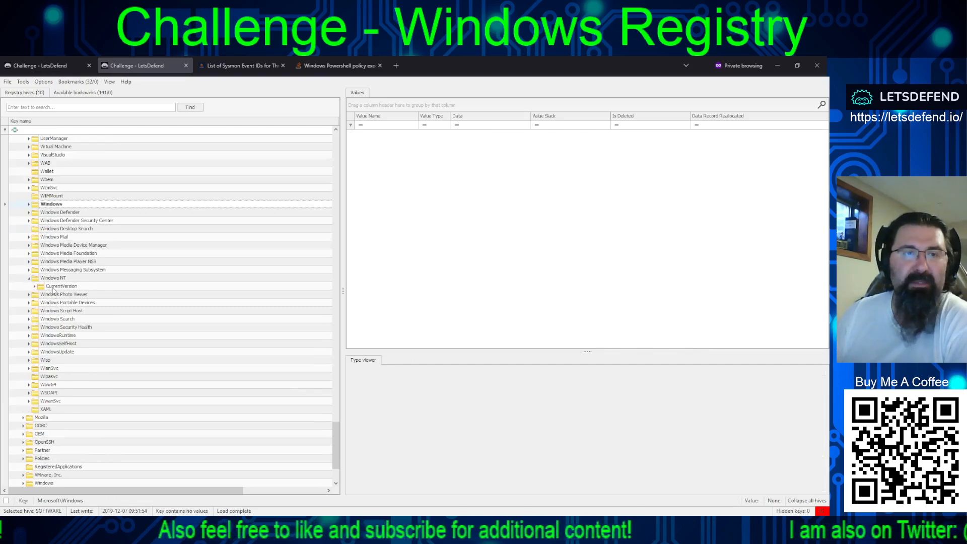
{"action": "left_click", "coordinate": [56, 288]}
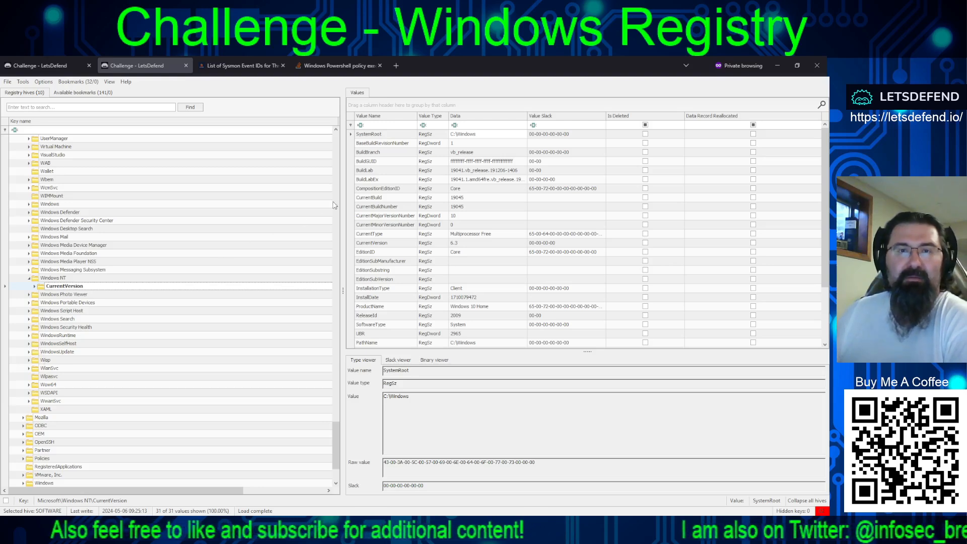
{"action": "left_click", "coordinate": [369, 197]}
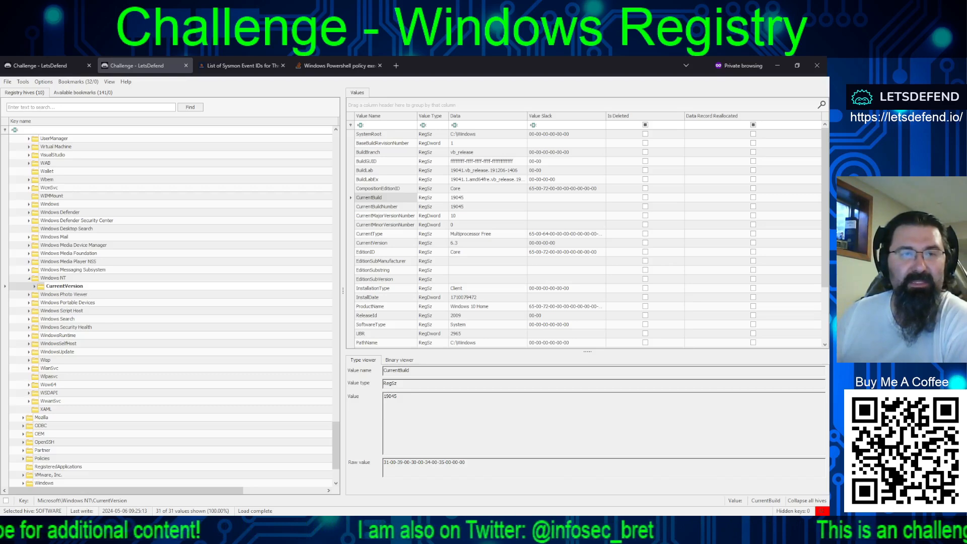
{"action": "left_click", "coordinate": [371, 199]}
{"action": "left_click", "coordinate": [378, 208]}
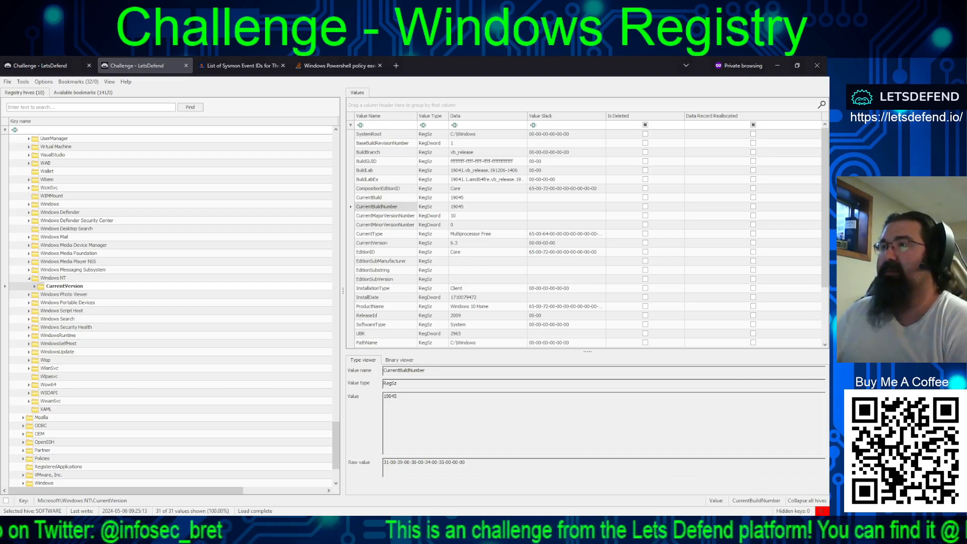
Step: Collapse the expanded ROOT keys of the SOFTWARE and SAM hives
{"action": "key", "text": "alt+Tab"}
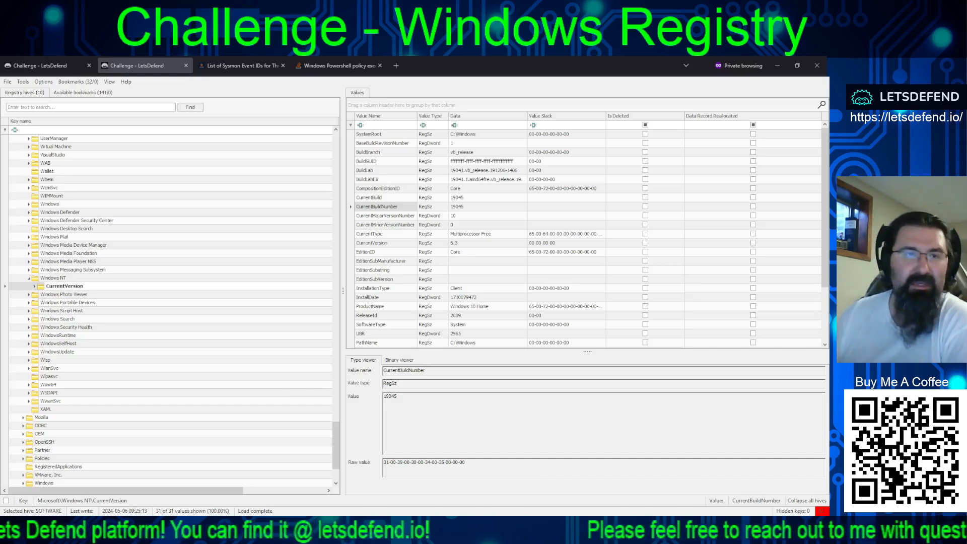
{"action": "scroll", "coordinate": [171, 309], "scroll_direction": "up", "scroll_amount": 20}
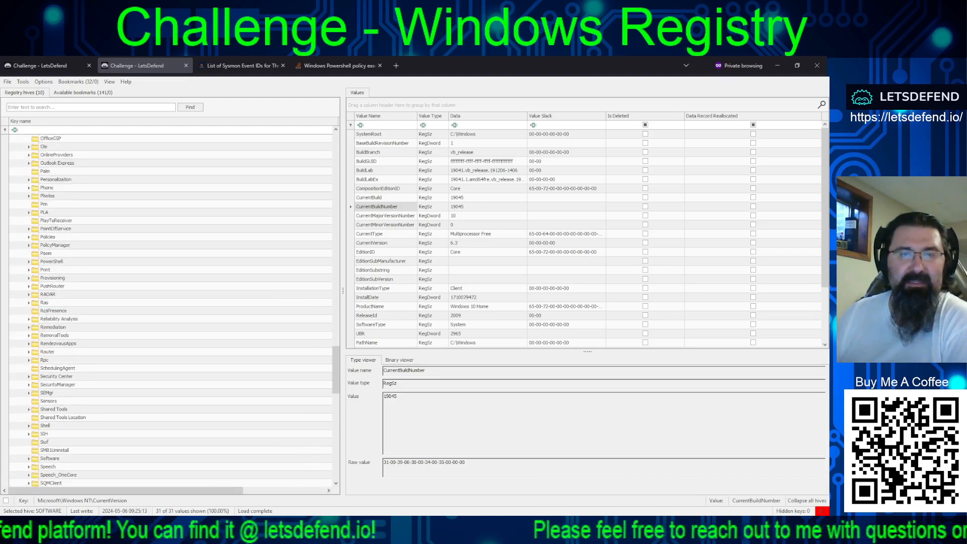
{"action": "scroll", "coordinate": [94, 272], "scroll_direction": "up", "scroll_amount": 20}
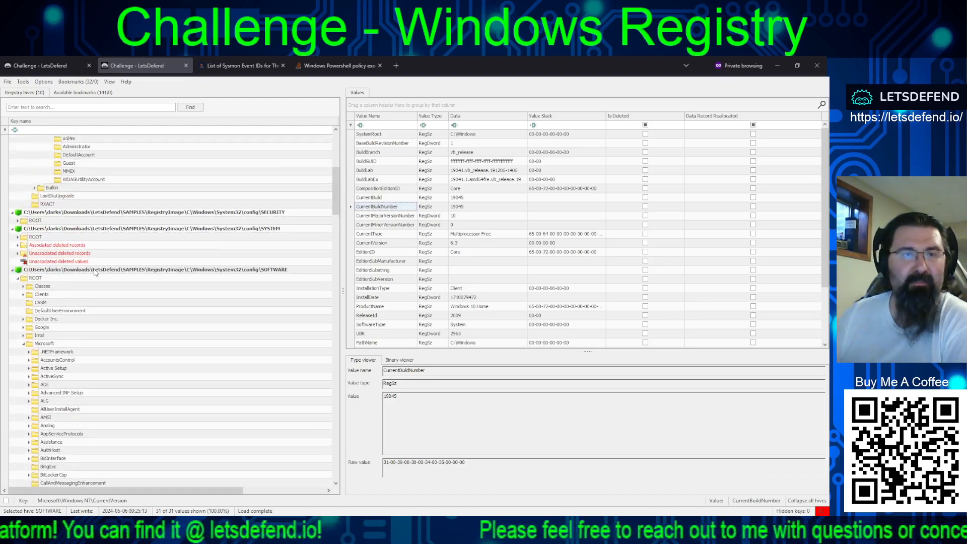
{"action": "left_click", "coordinate": [17, 278]}
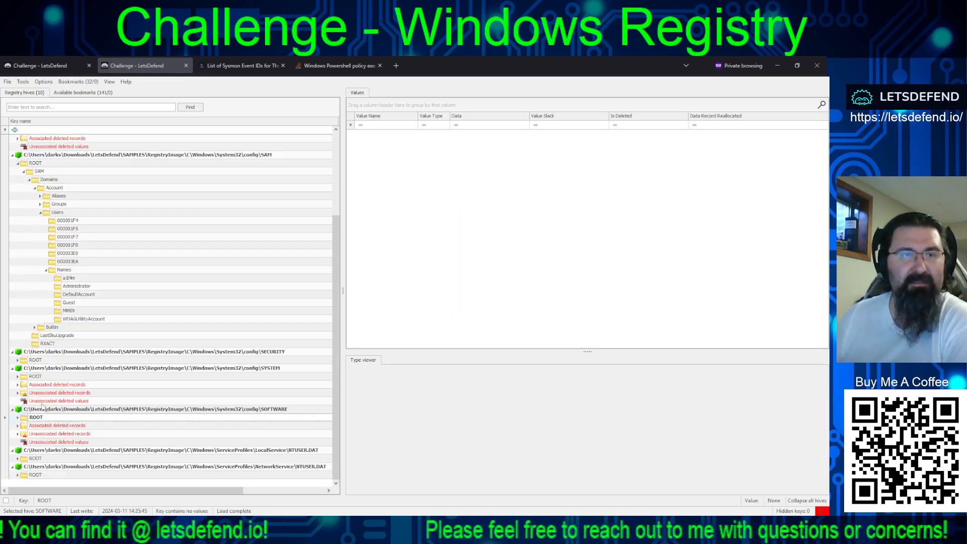
{"action": "left_click", "coordinate": [18, 164]}
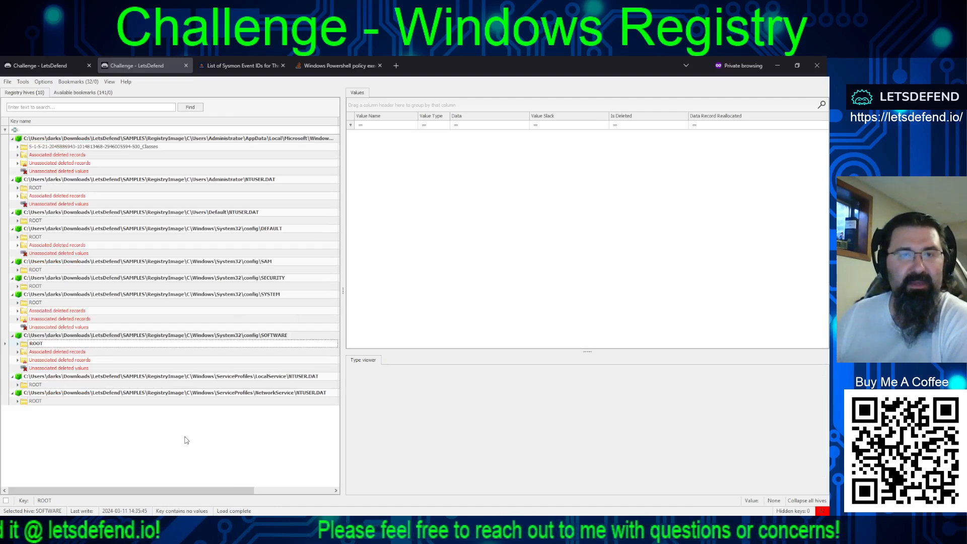
Step: Expand ROOT\ControlSet001\Services in the SYSTEM hive
{"action": "left_click", "coordinate": [133, 295]}
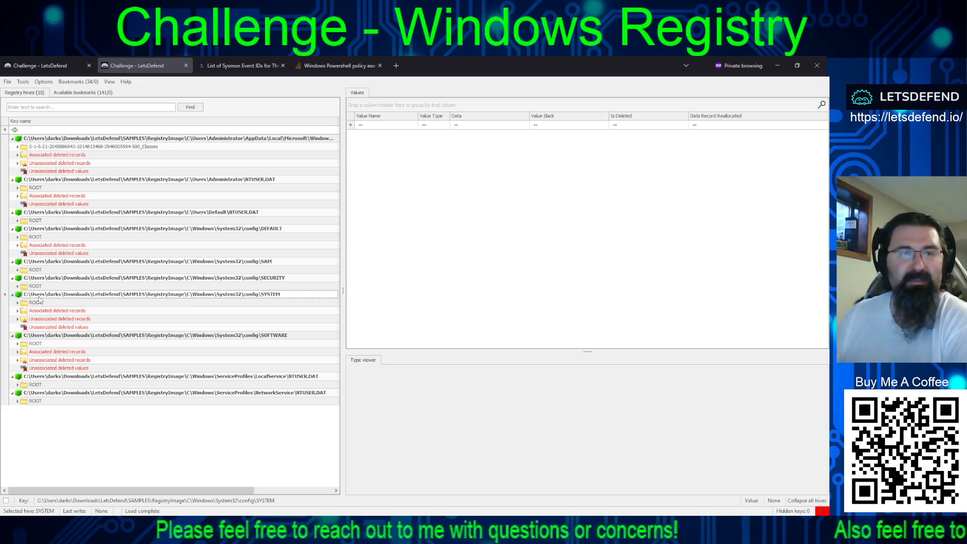
{"action": "left_click", "coordinate": [18, 303]}
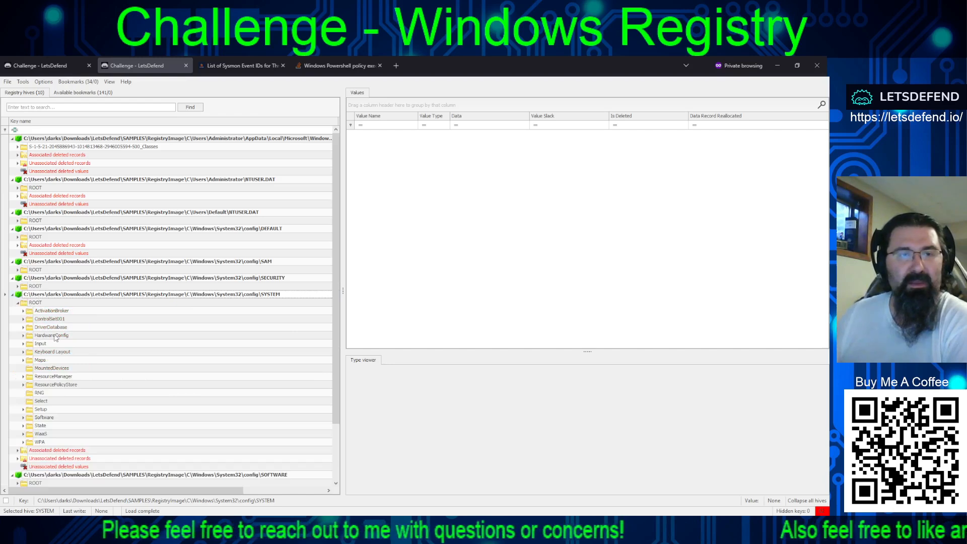
{"action": "left_click", "coordinate": [24, 319]}
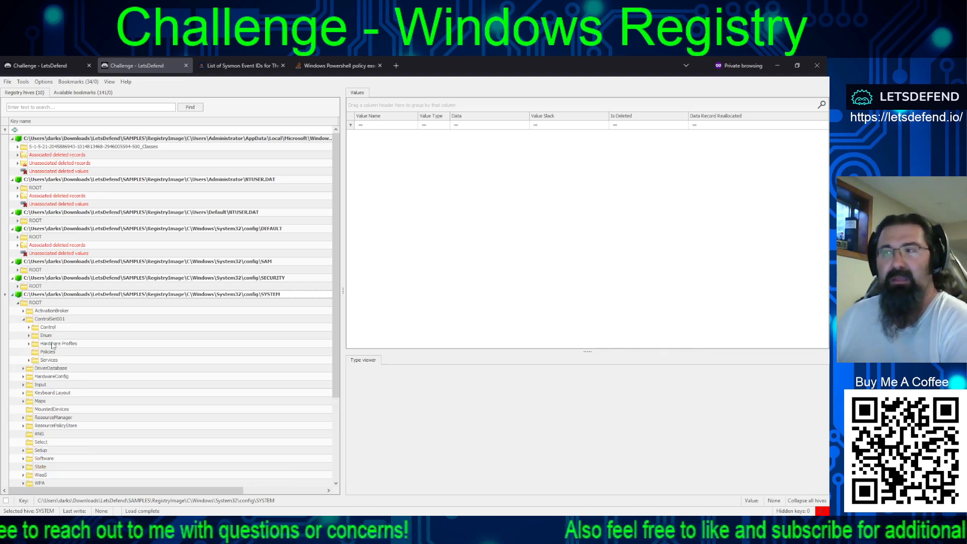
{"action": "left_click", "coordinate": [28, 360]}
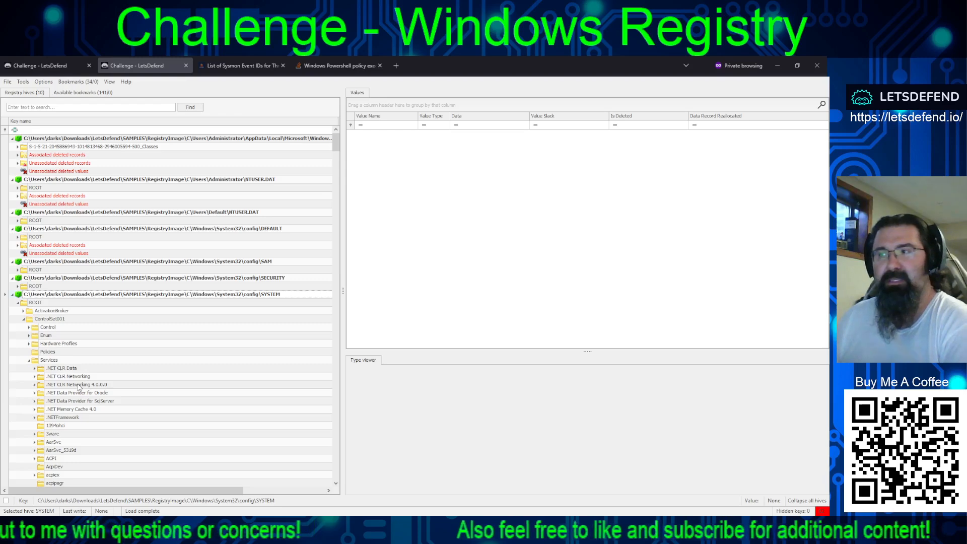
Step: Open the Tcpip\Parameters\Interfaces key under Services to view the network settings
{"action": "scroll", "coordinate": [76, 387], "scroll_direction": "down", "scroll_amount": 20}
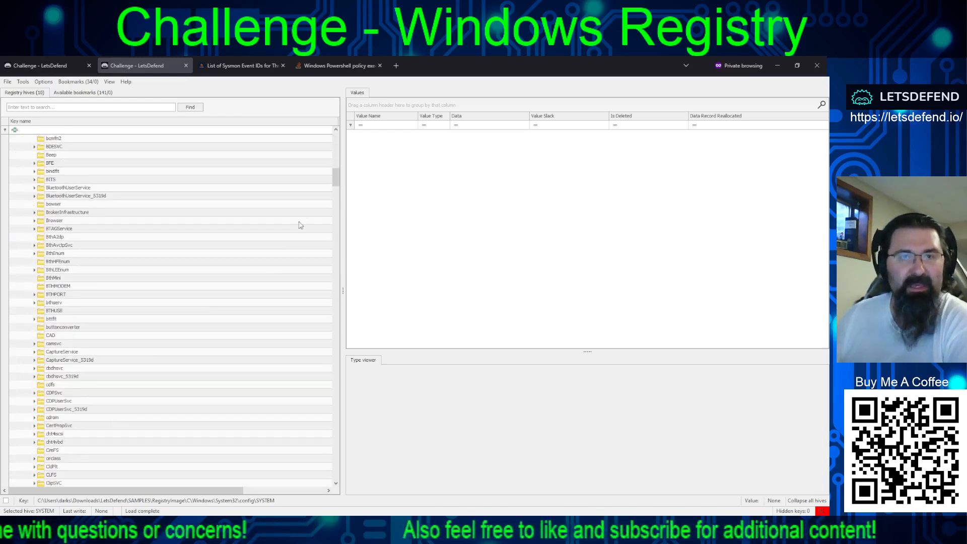
{"action": "left_click_drag", "start_coordinate": [335, 174], "coordinate": [325, 375]}
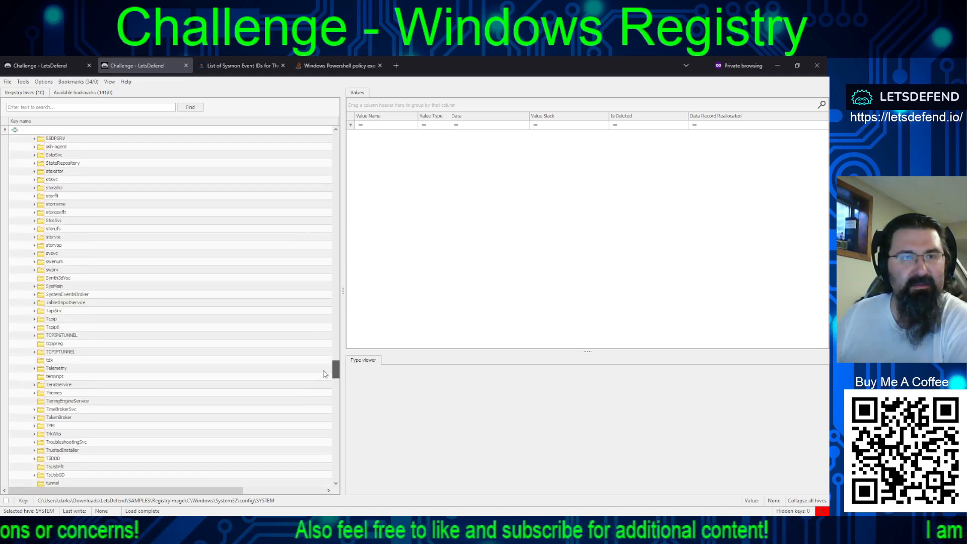
{"action": "left_click", "coordinate": [51, 318]}
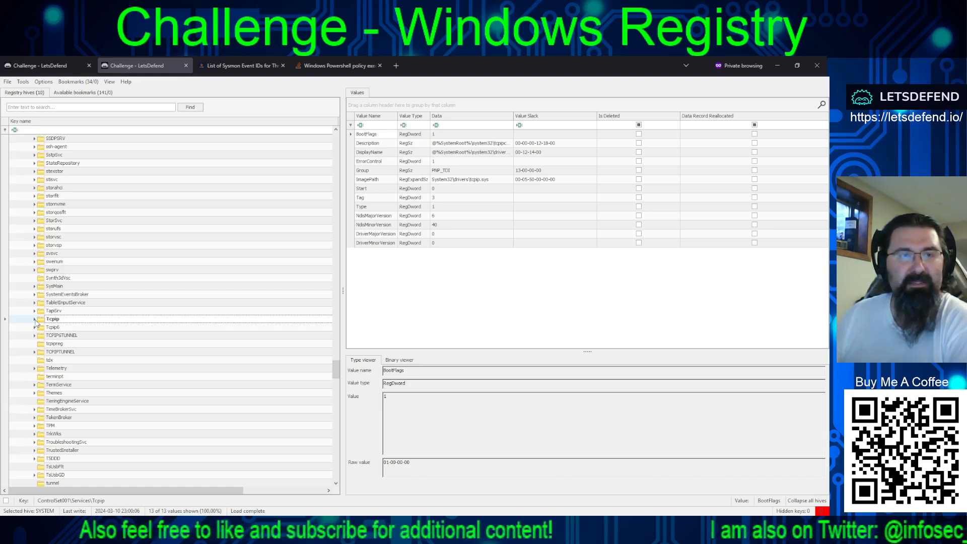
{"action": "left_click", "coordinate": [34, 319]}
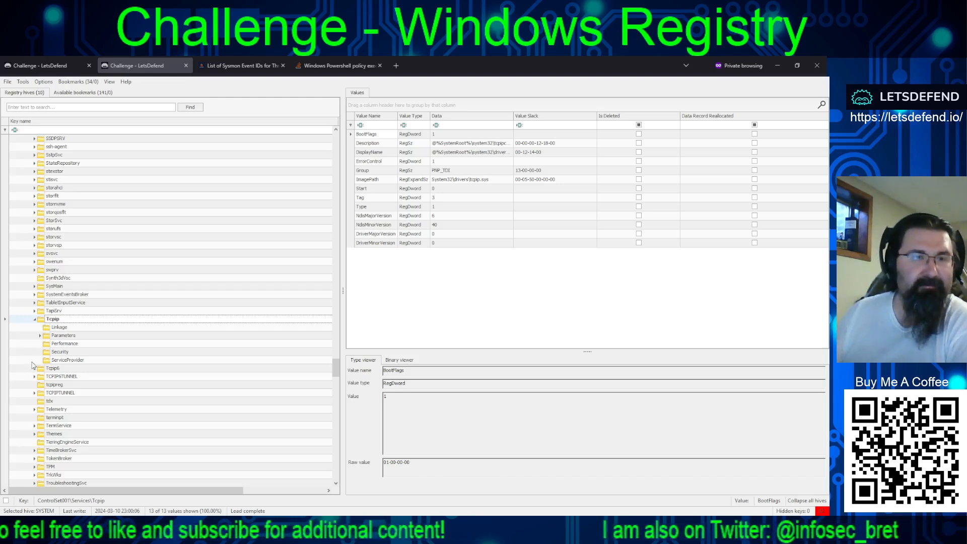
{"action": "left_click", "coordinate": [41, 335]}
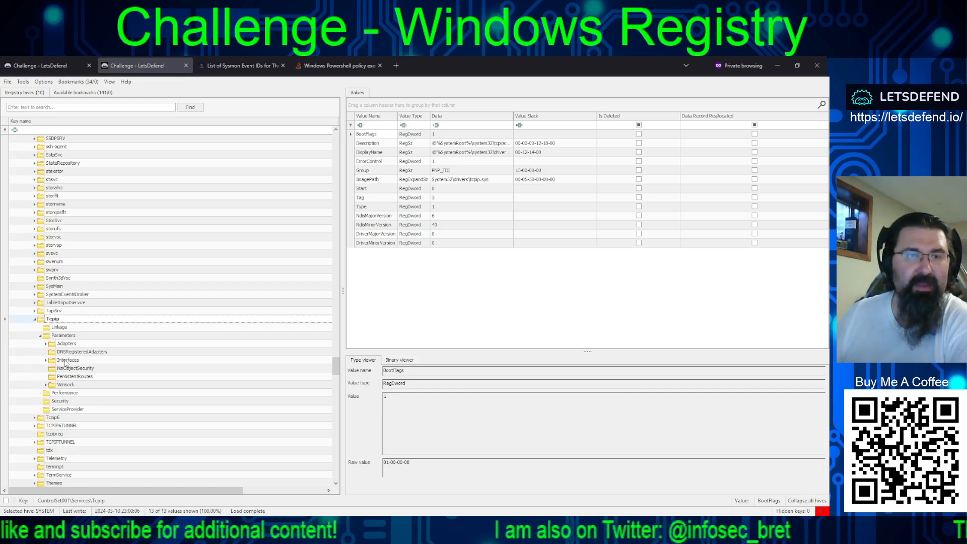
{"action": "left_click", "coordinate": [64, 360]}
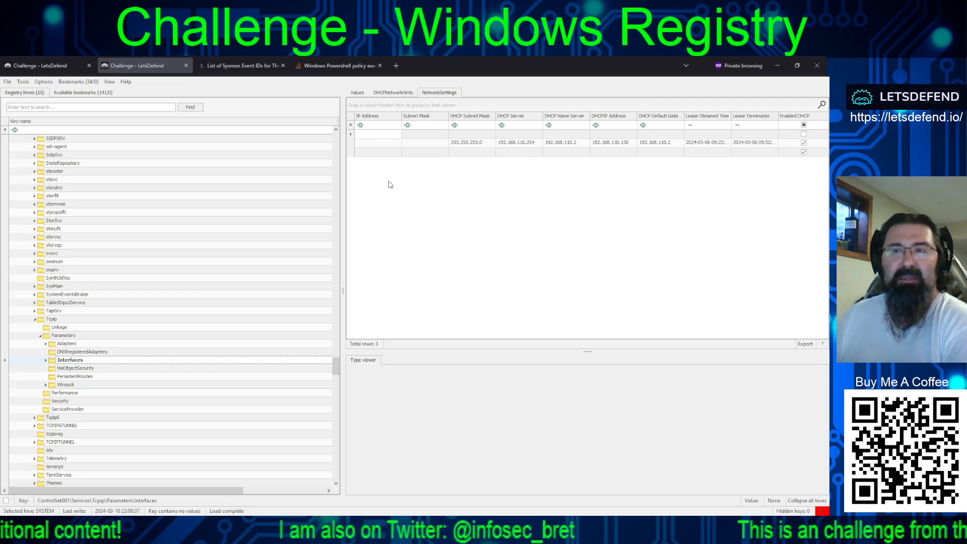
Step: Expand the Interfaces key and examine the values of each network interface subkey
{"action": "left_click", "coordinate": [46, 359]}
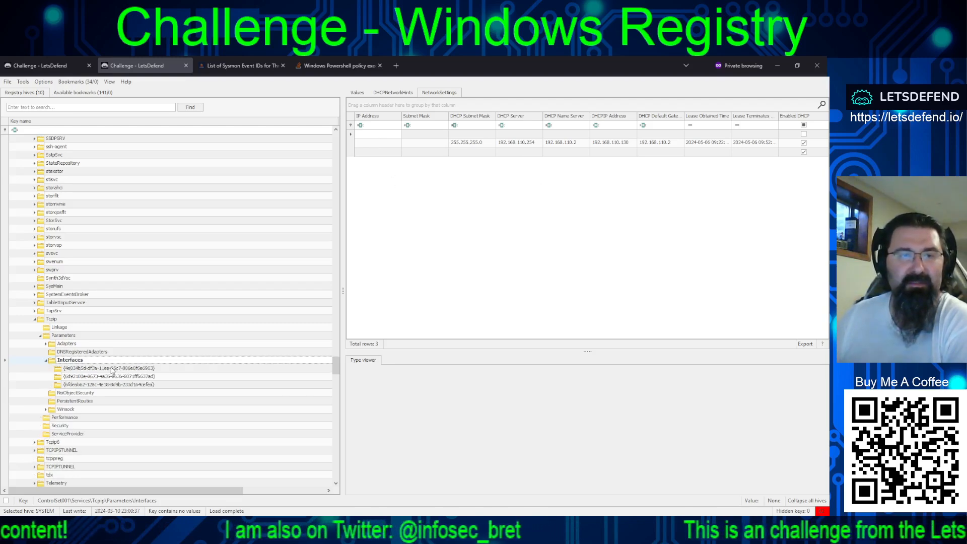
{"action": "left_click", "coordinate": [107, 369]}
{"action": "left_click", "coordinate": [88, 378]}
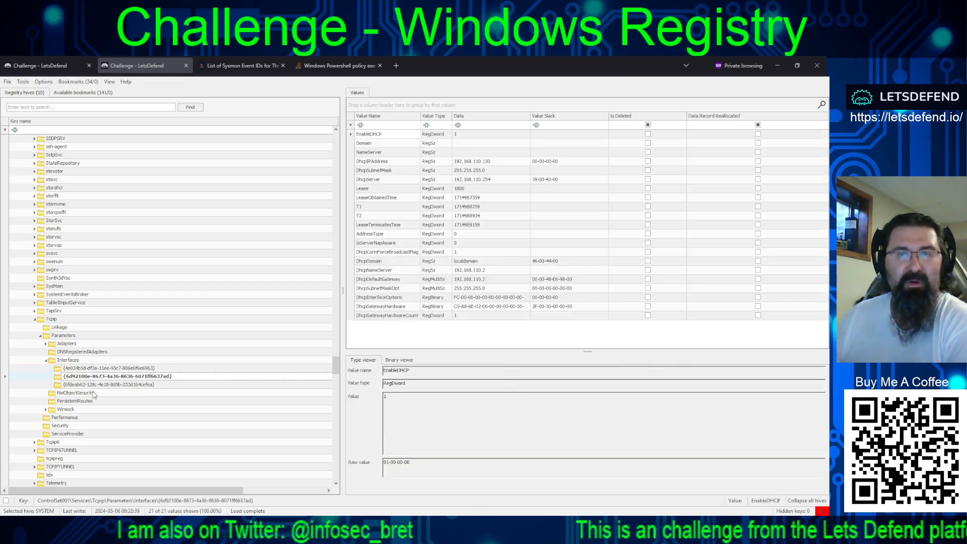
{"action": "left_click", "coordinate": [108, 384]}
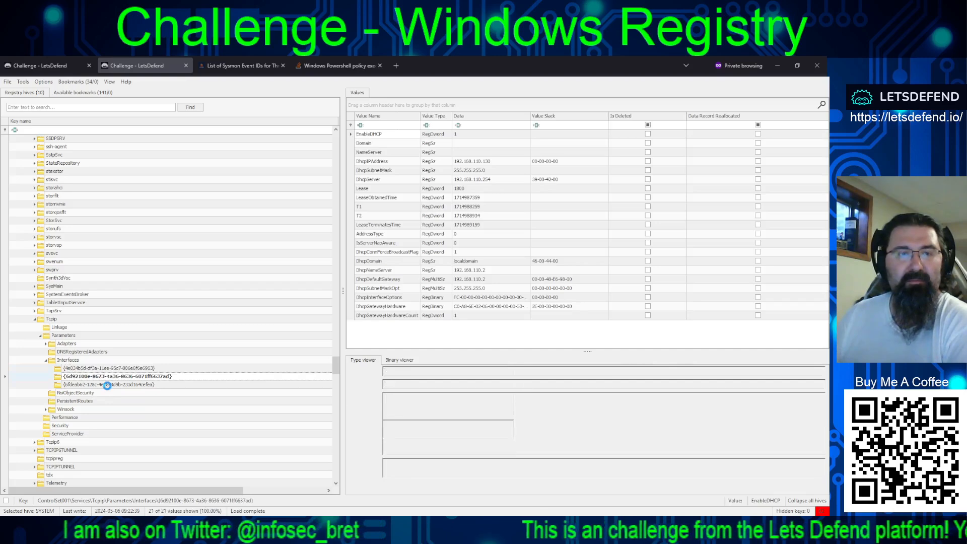
{"action": "left_click", "coordinate": [117, 375]}
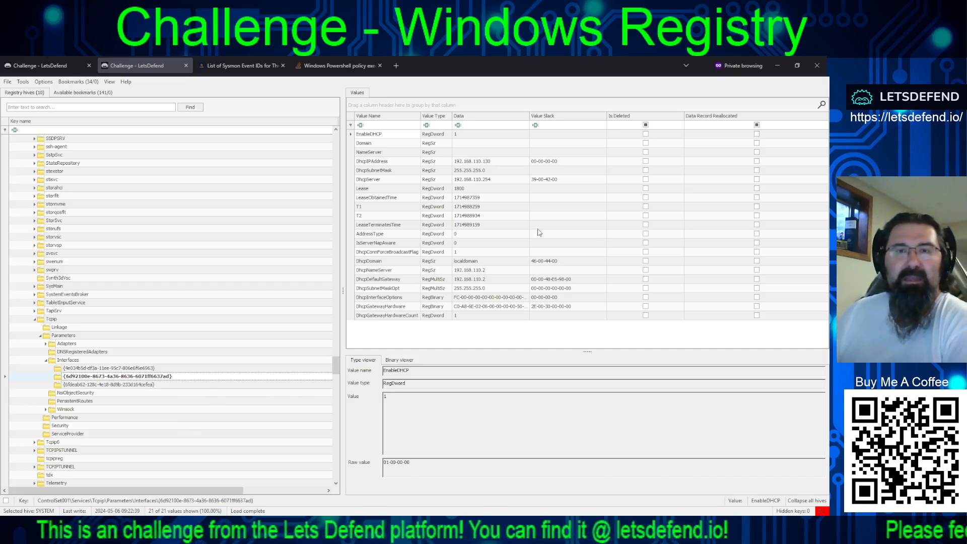
{"action": "left_click", "coordinate": [374, 162]}
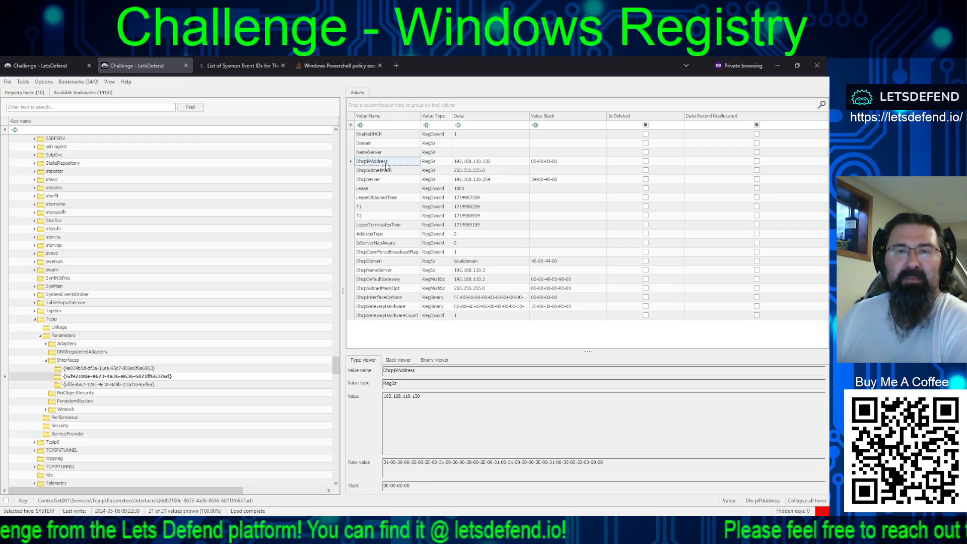
{"action": "left_click", "coordinate": [464, 162]}
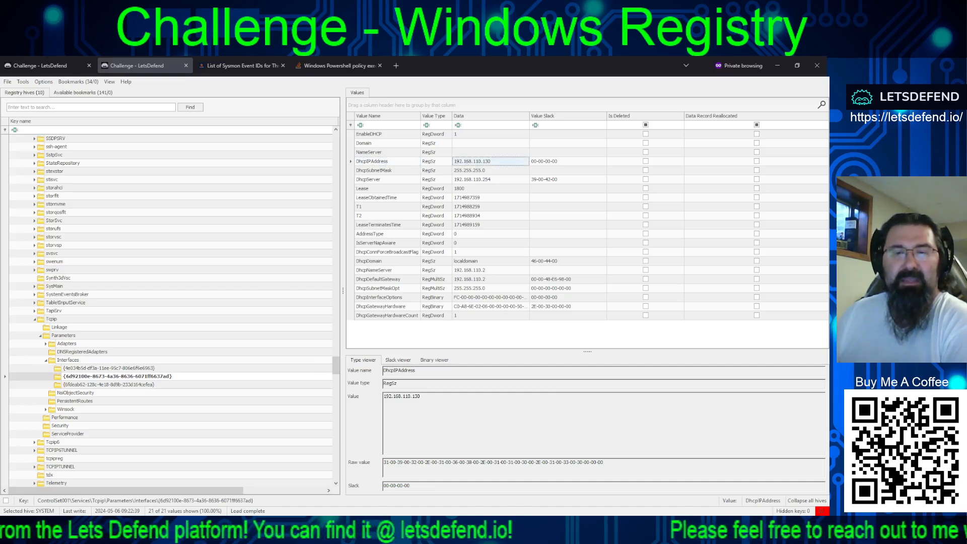
{"action": "key", "text": "alt+Tab"}
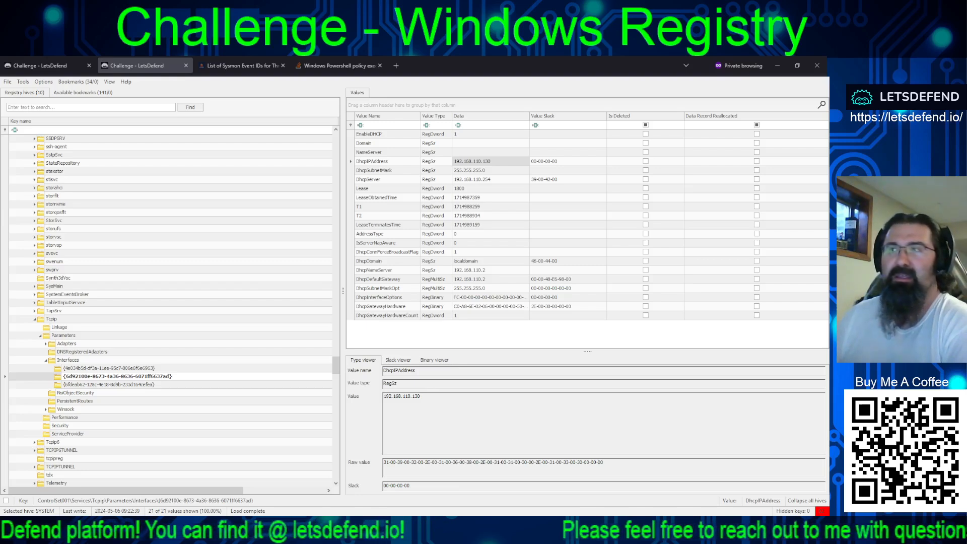
{"action": "key", "text": "alt+Tab"}
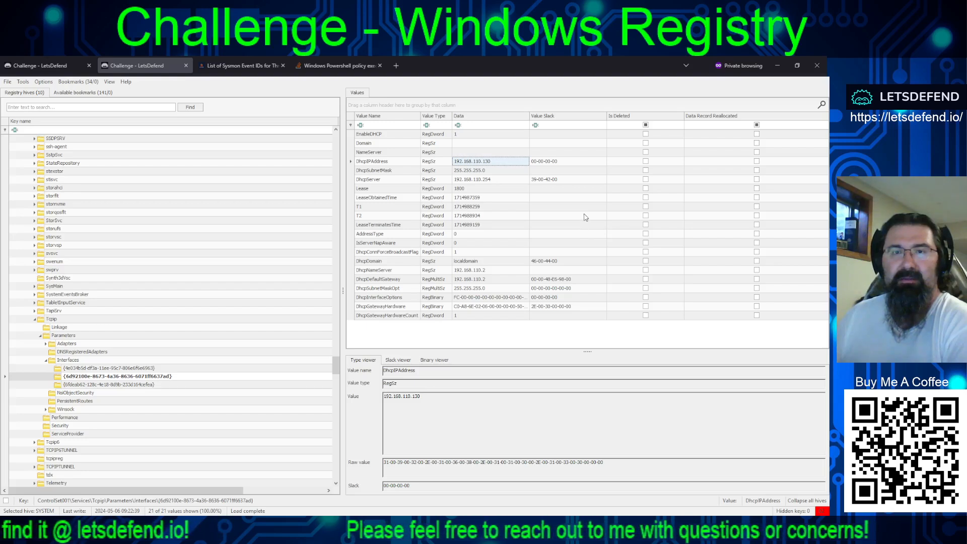
{"action": "key", "text": "ctrl+c"}
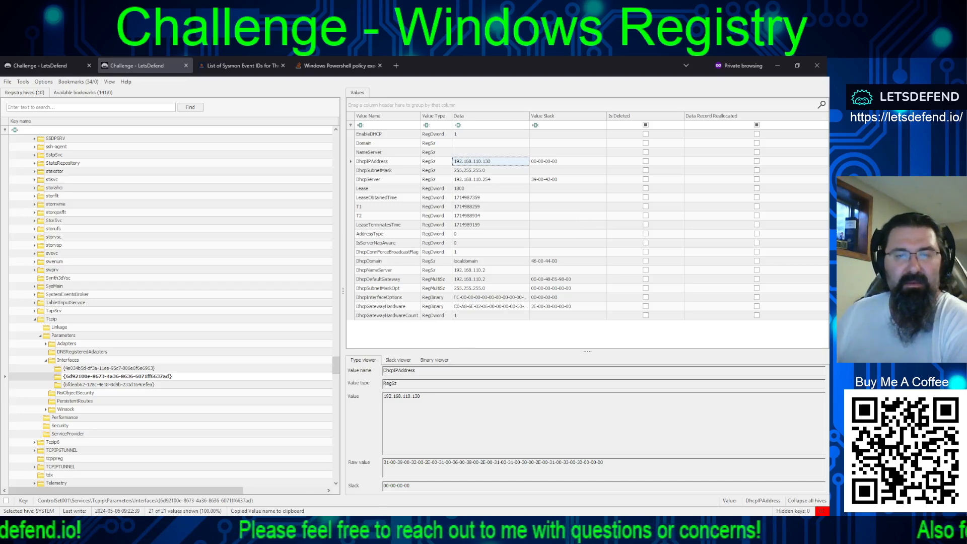
Step: Switch to the LetsDefend challenge page, answer the machine's IP address question with 192.168.110.130 and read the remaining questions
{"action": "key", "text": "alt+Tab"}
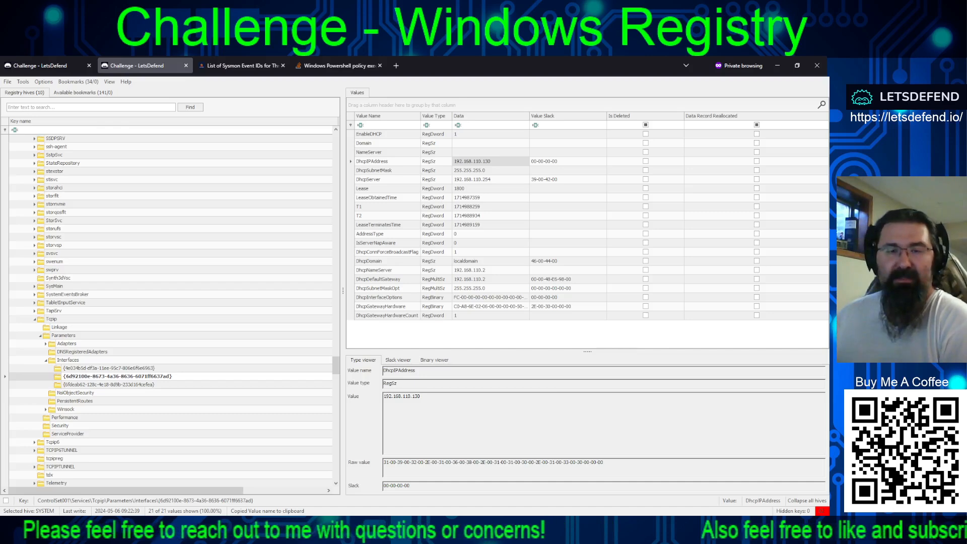
{"action": "key", "text": "alt+Tab"}
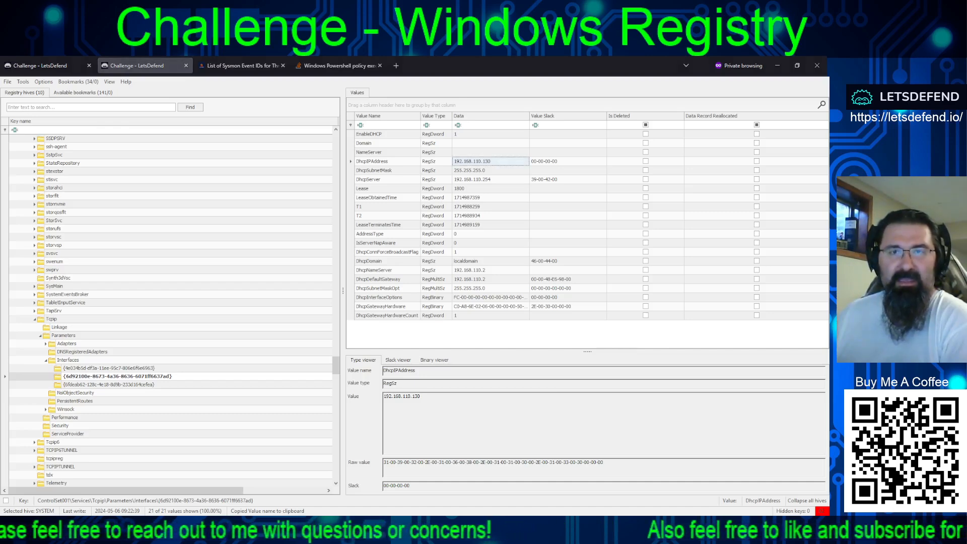
{"action": "key", "text": "alt+Tab"}
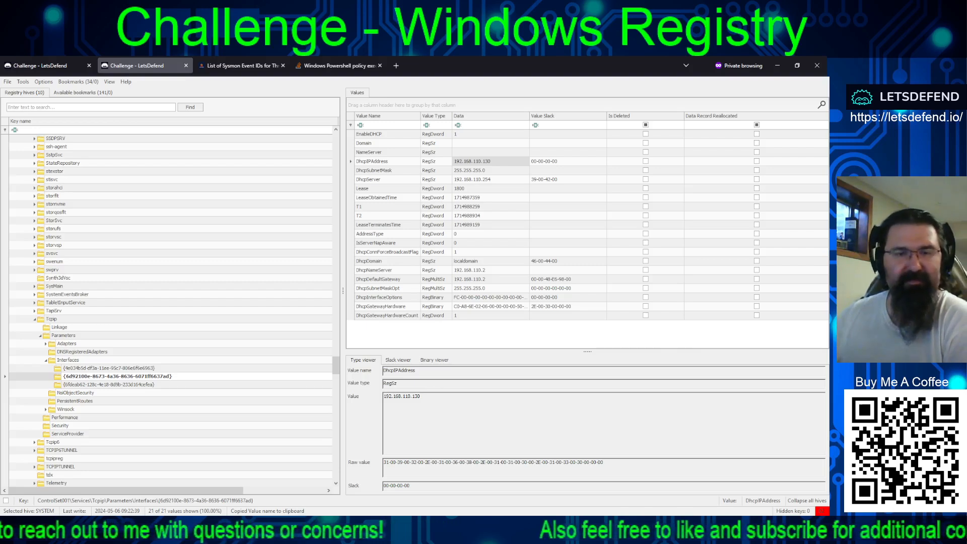
{"action": "key", "text": "alt+Tab"}
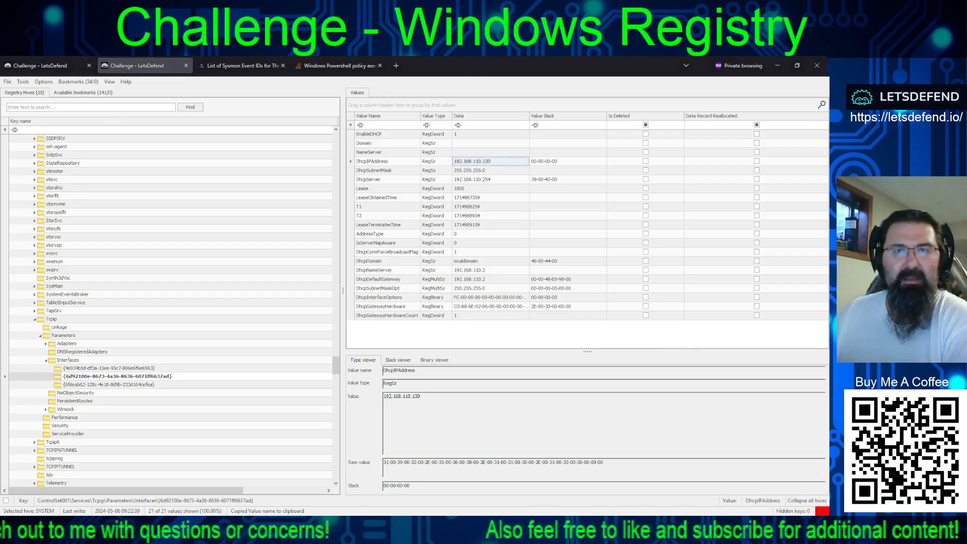
{"action": "key", "text": "alt+Tab"}
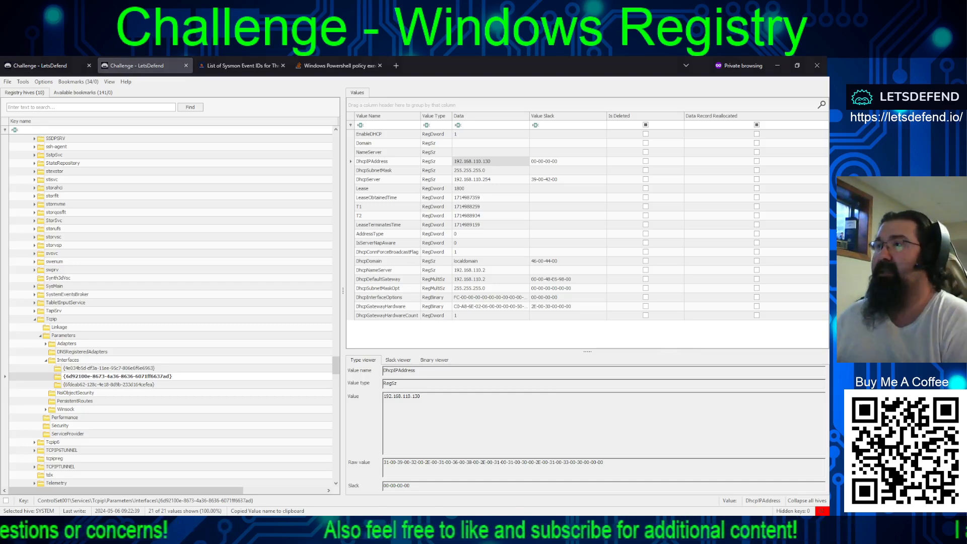
{"action": "key", "text": "alt+Tab"}
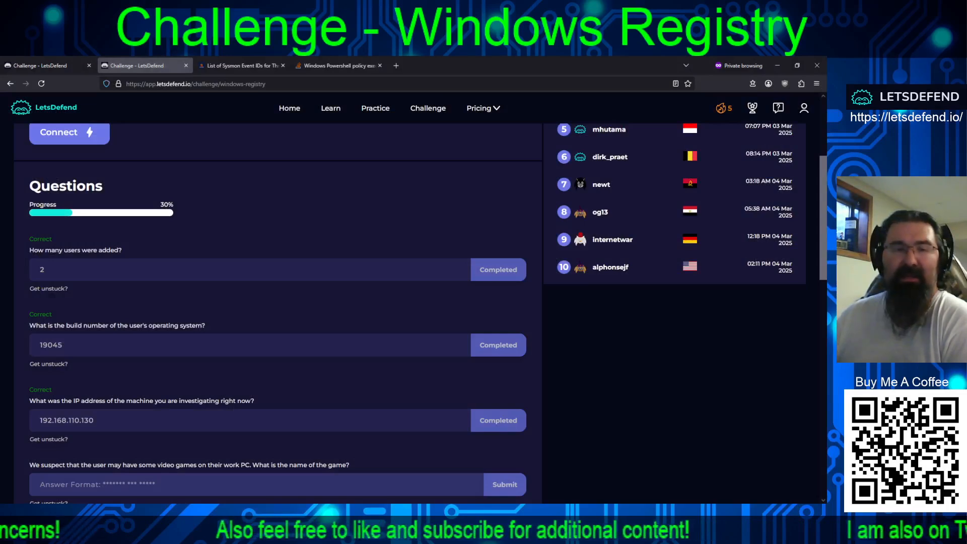
{"action": "double_click", "coordinate": [170, 422]}
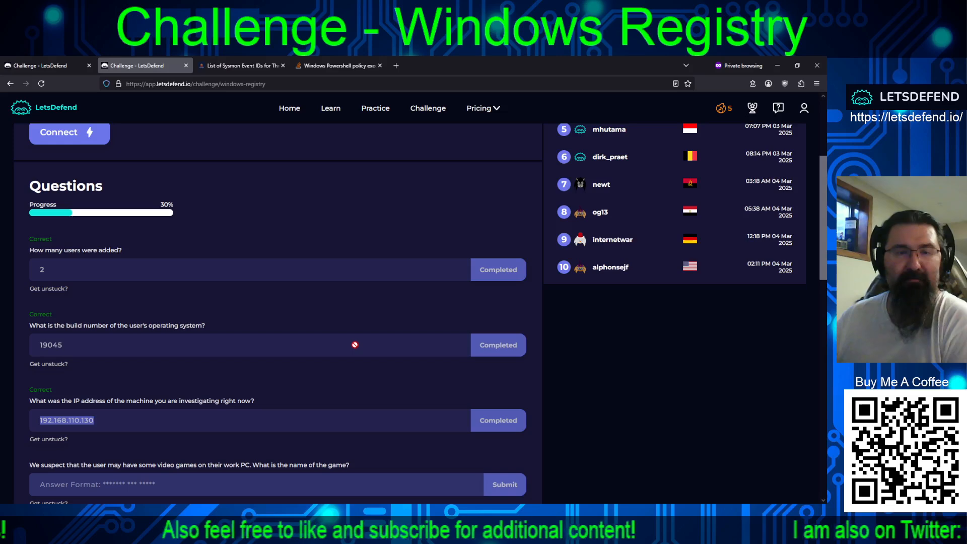
{"action": "scroll", "coordinate": [356, 350], "scroll_direction": "down", "scroll_amount": 3}
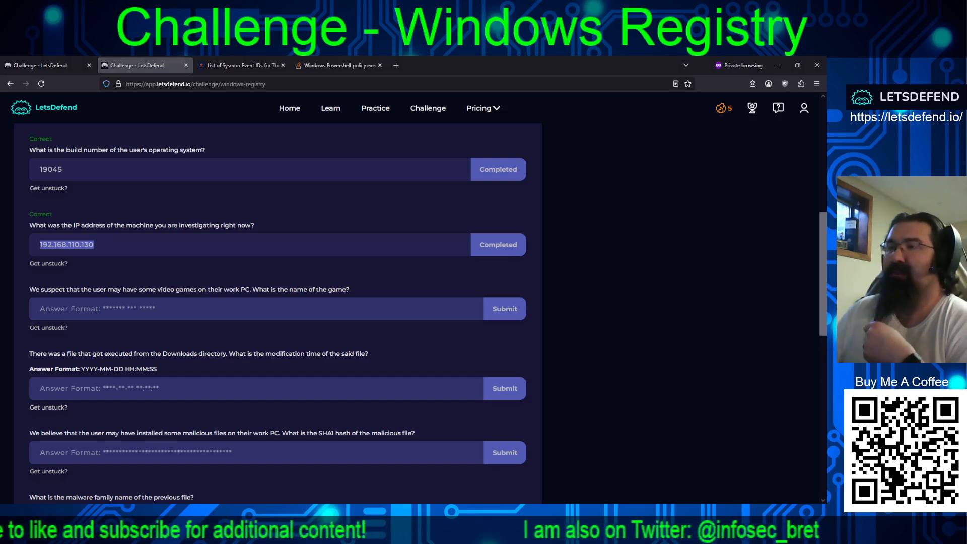
Step: Switch back to Registry Explorer and collapse the ROOT key of the SYSTEM hive
{"action": "key", "text": "alt+Tab"}
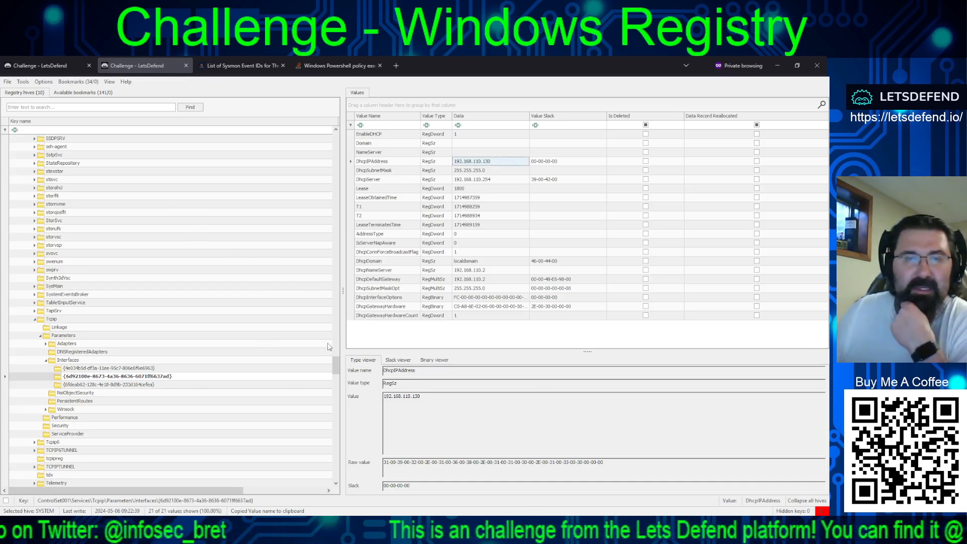
{"action": "left_click_drag", "start_coordinate": [336, 371], "coordinate": [357, 145]}
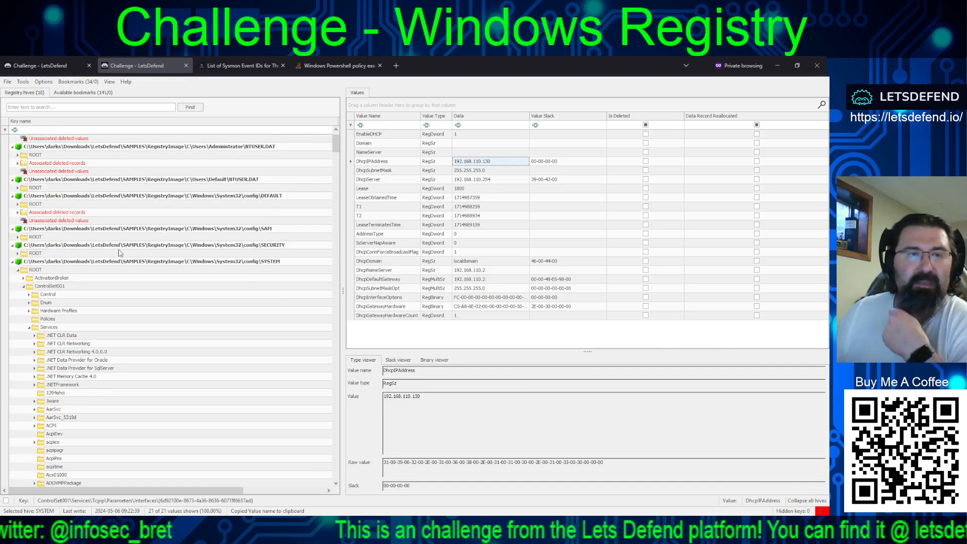
{"action": "left_click", "coordinate": [17, 270]}
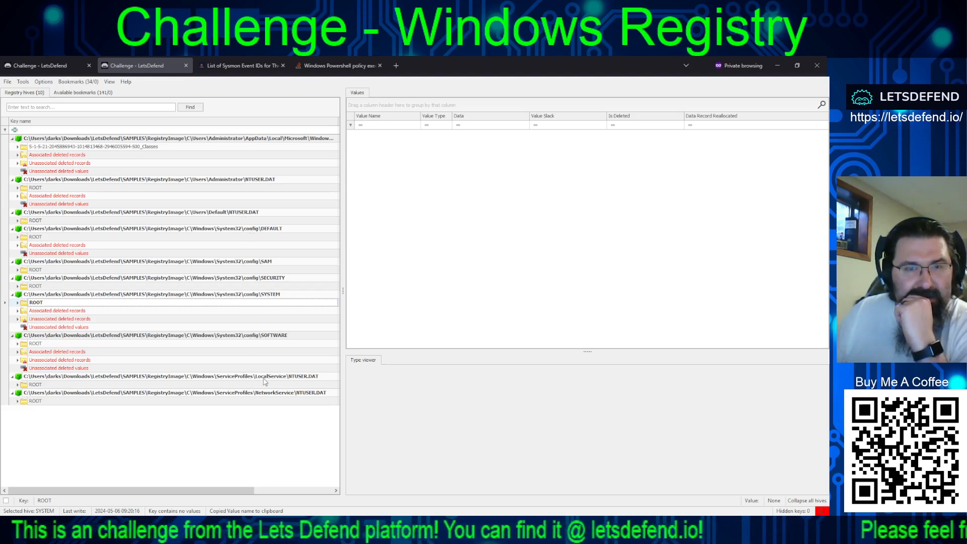
Step: Look through the Classes key of the Administrator's UsrClass.dat hive and collapse it again
{"action": "left_click", "coordinate": [236, 141]}
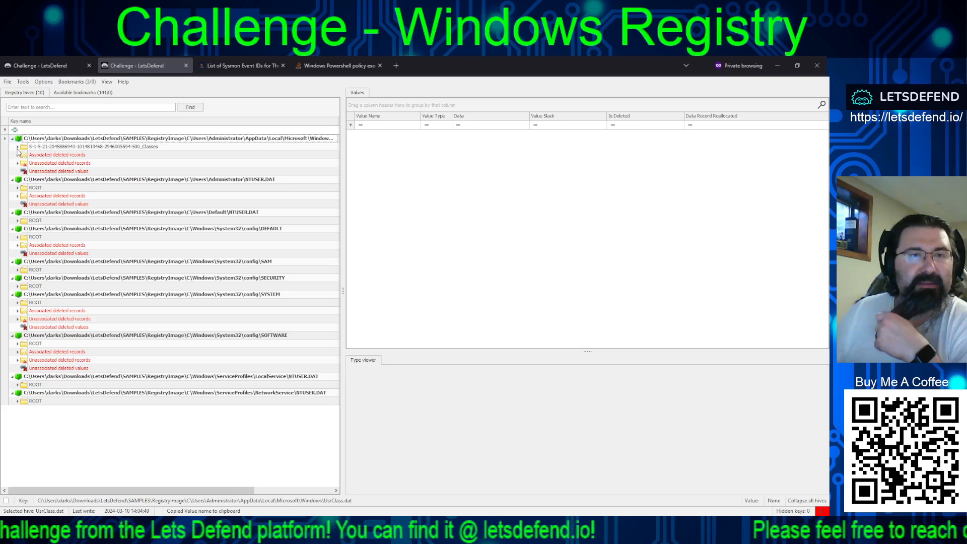
{"action": "left_click", "coordinate": [18, 147]}
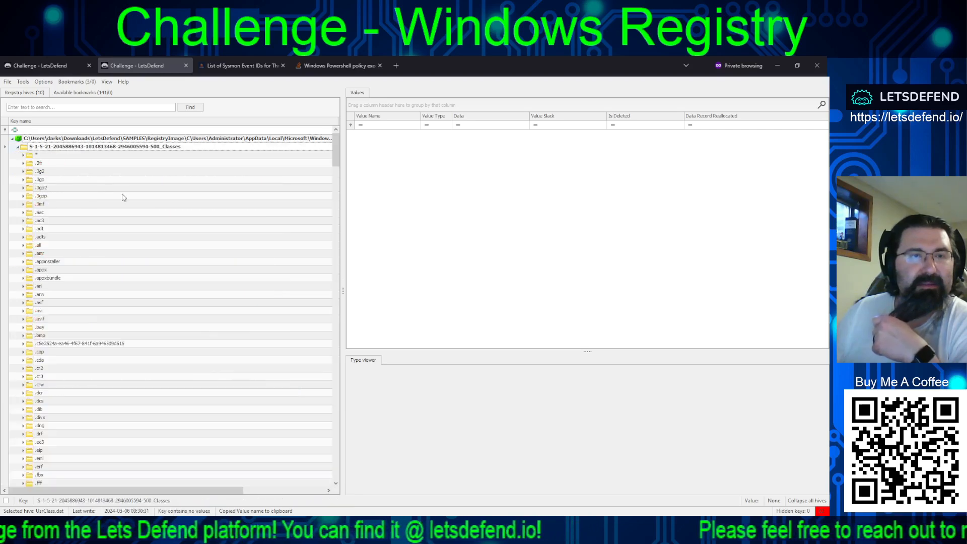
{"action": "left_click", "coordinate": [17, 148]}
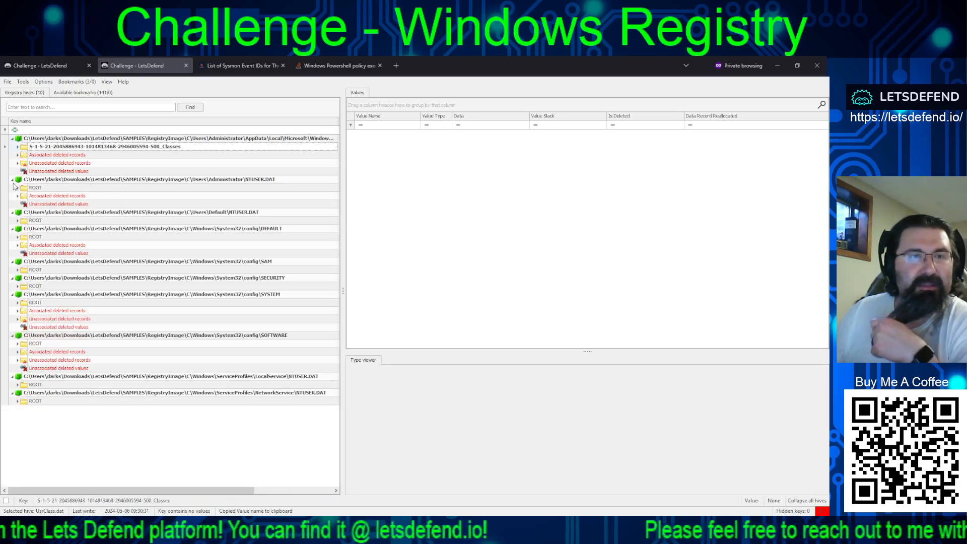
Step: Expand ROOT\SOFTWARE\Microsoft\Windows\CurrentVersion in the Administrator's NTUSER.DAT hive and view its App Paths key
{"action": "left_click", "coordinate": [17, 187]}
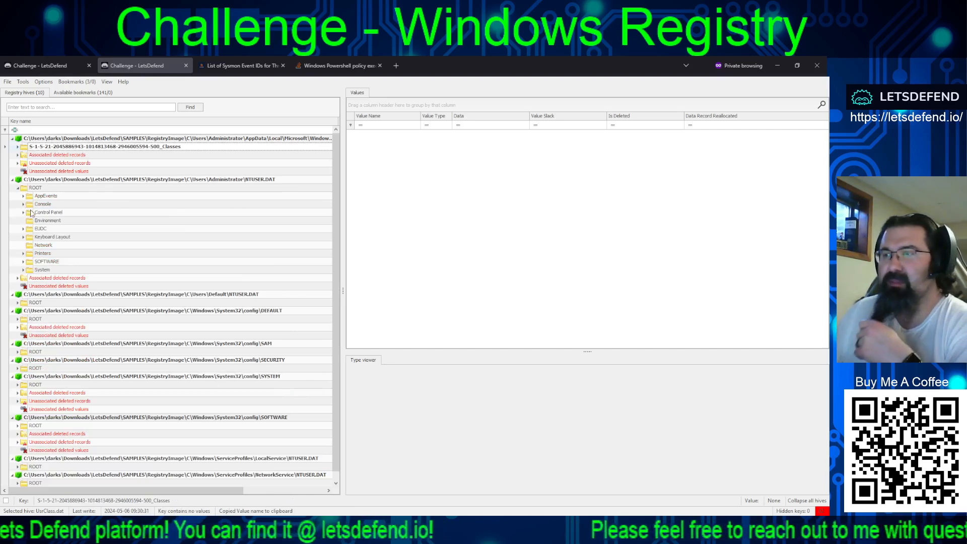
{"action": "left_click", "coordinate": [23, 262]}
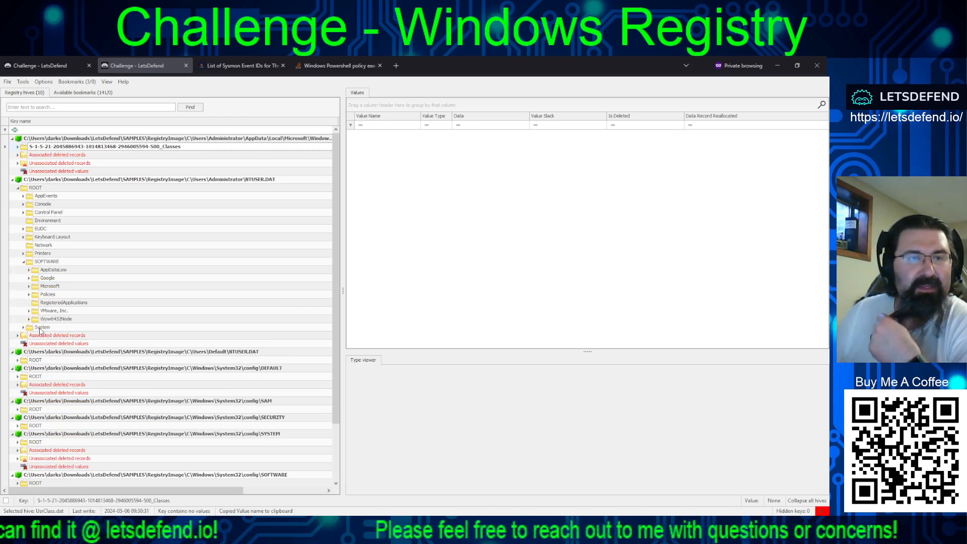
{"action": "left_click", "coordinate": [29, 286]}
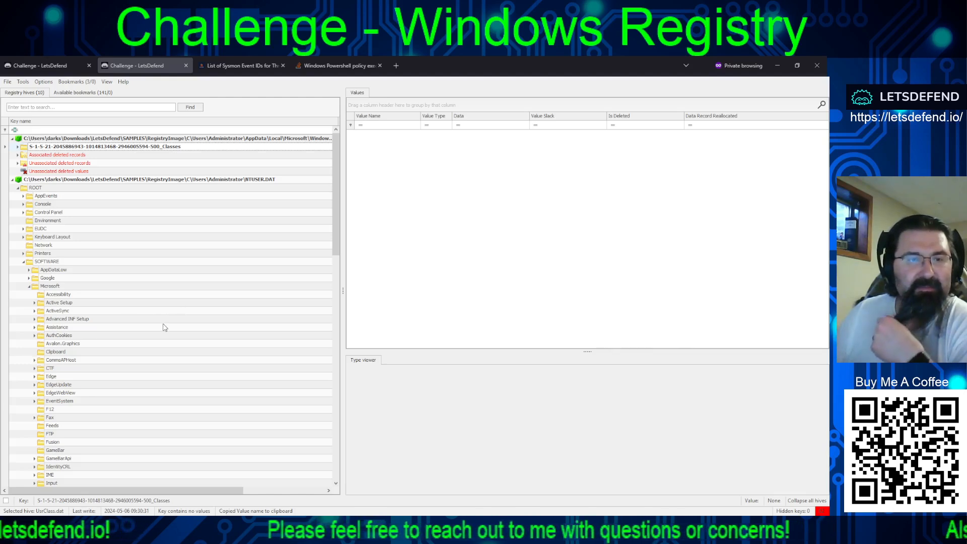
{"action": "scroll", "coordinate": [163, 327], "scroll_direction": "down", "scroll_amount": 5}
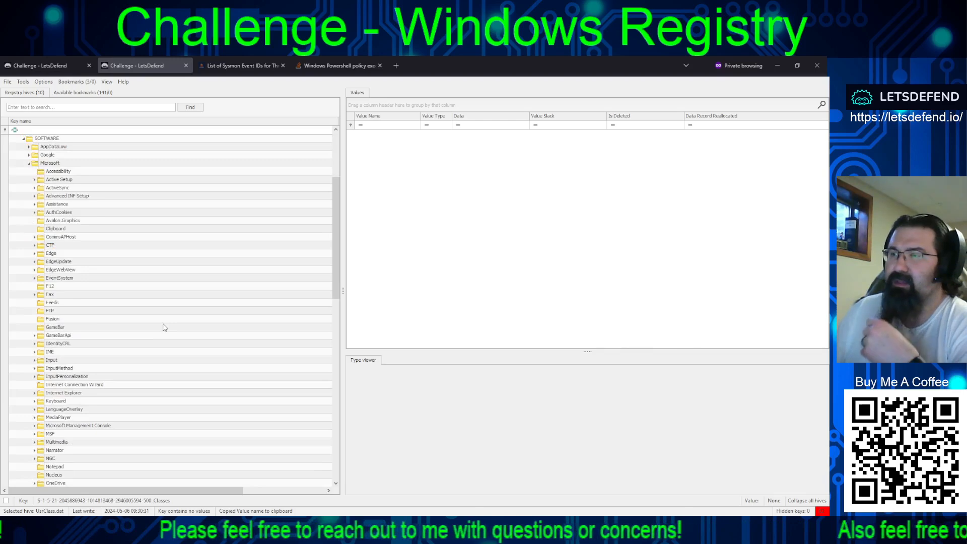
{"action": "scroll", "coordinate": [113, 323], "scroll_direction": "down", "scroll_amount": 10}
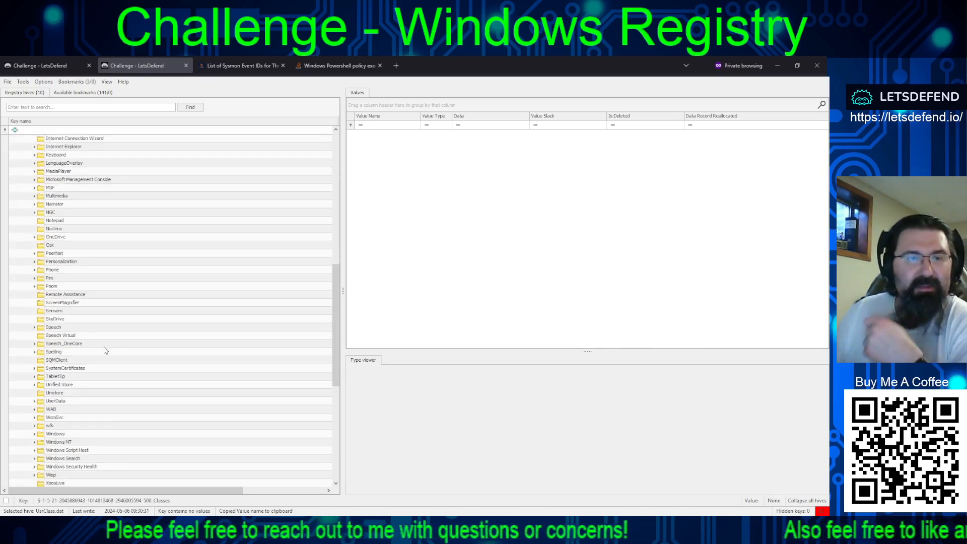
{"action": "scroll", "coordinate": [105, 350], "scroll_direction": "down", "scroll_amount": 4}
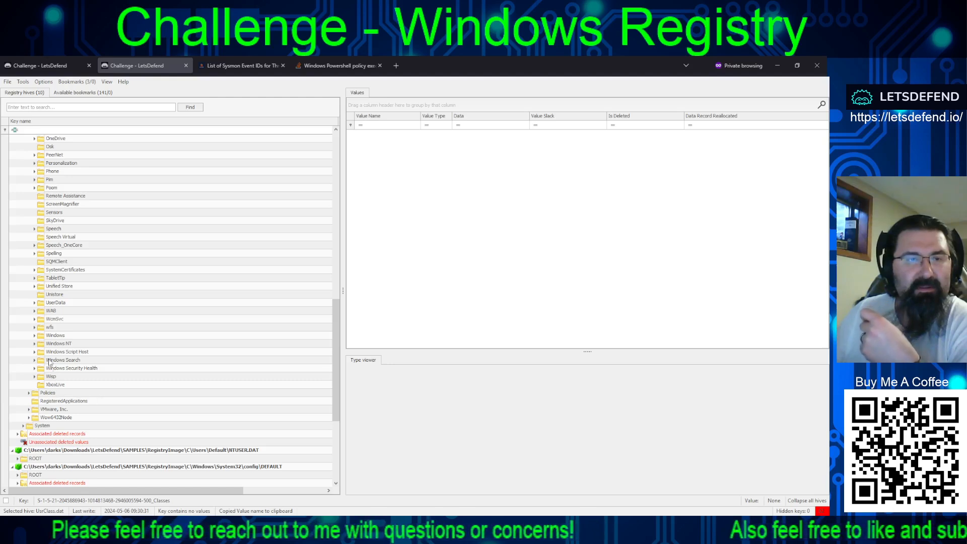
{"action": "left_click", "coordinate": [34, 335]}
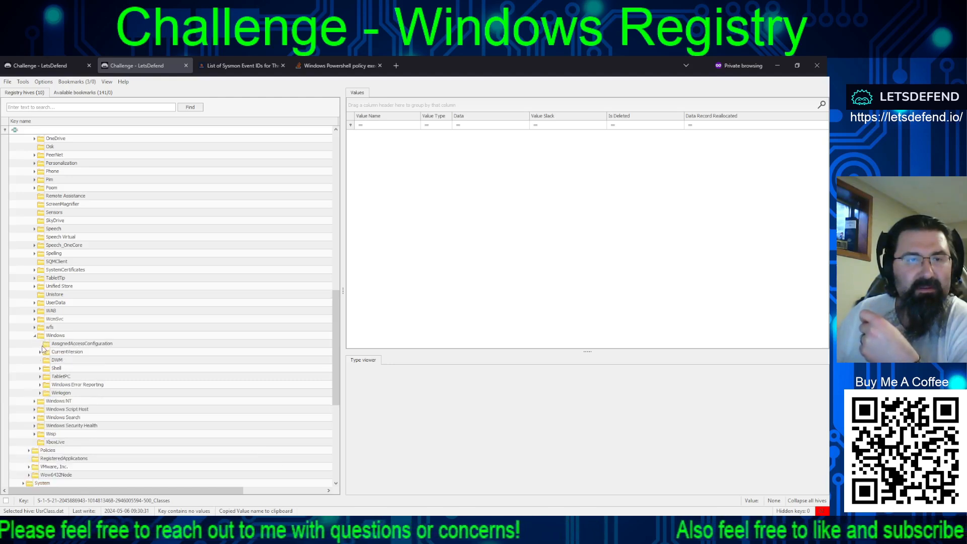
{"action": "left_click", "coordinate": [41, 352]}
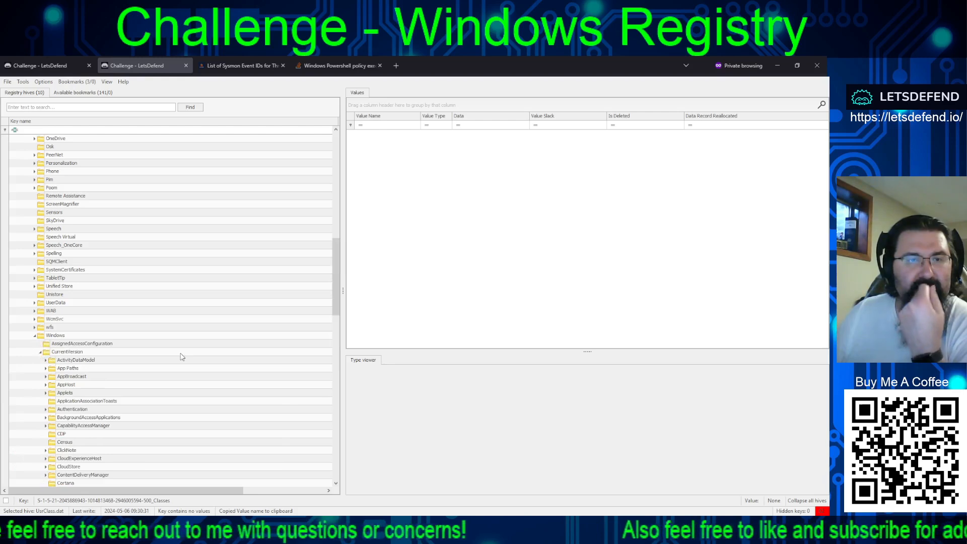
{"action": "scroll", "coordinate": [182, 357], "scroll_direction": "down", "scroll_amount": 5}
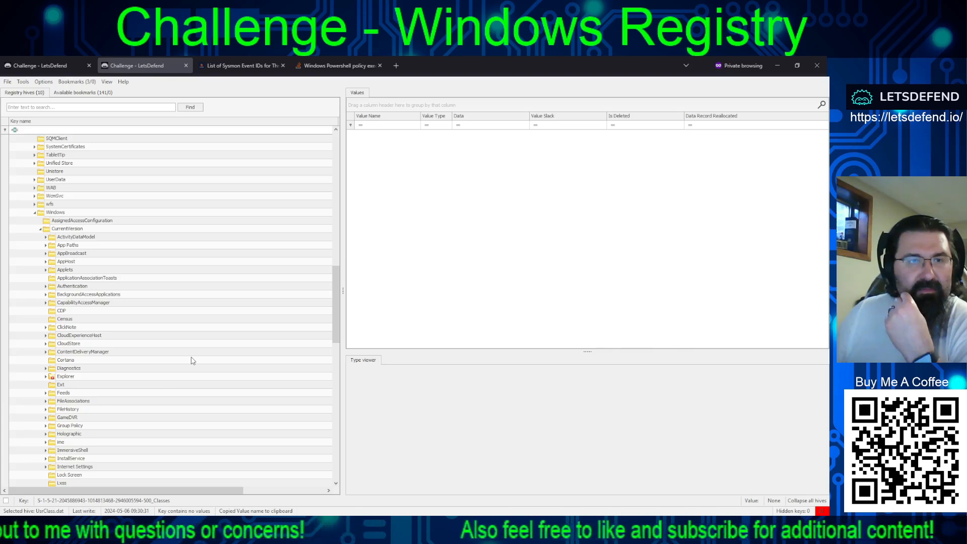
{"action": "left_click", "coordinate": [69, 245]}
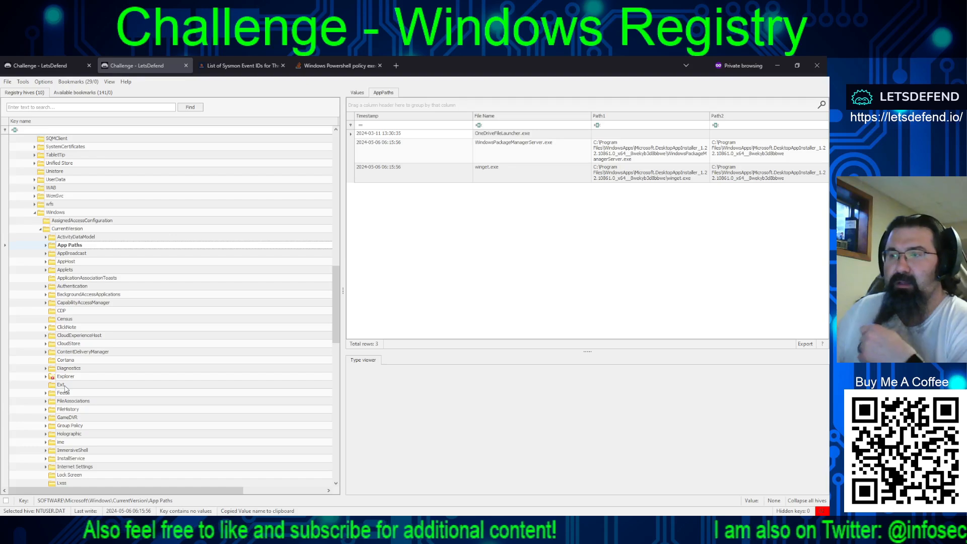
Step: Expand the Explorer key, check its Desktop and RecentDocs subkeys, and select the Rainbow Six Siege entry among the recent documents
{"action": "left_click", "coordinate": [45, 377]}
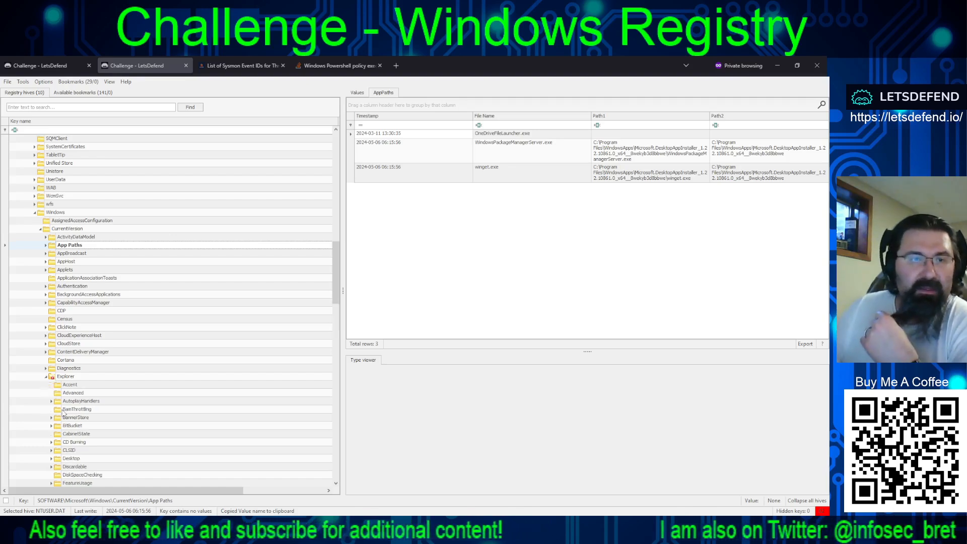
{"action": "scroll", "coordinate": [122, 425], "scroll_direction": "down", "scroll_amount": 4}
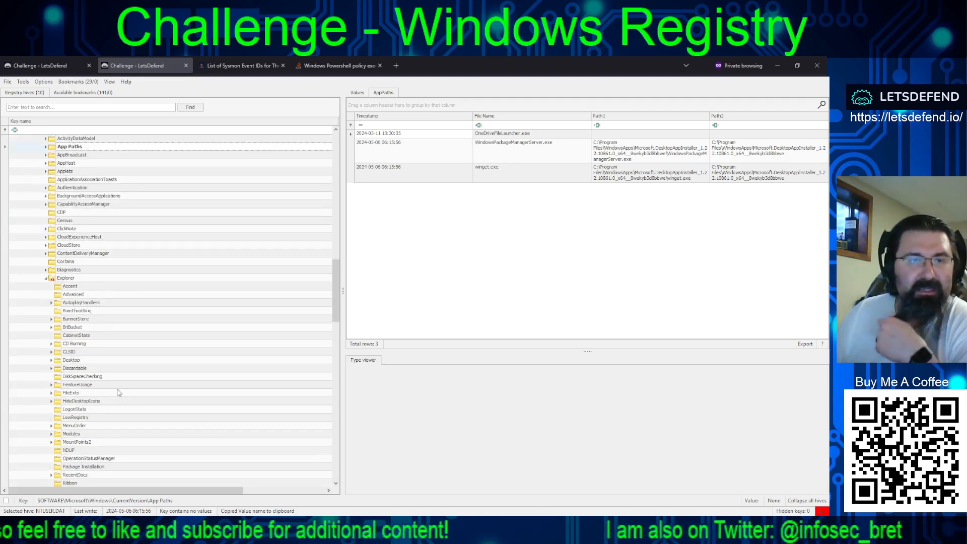
{"action": "left_click", "coordinate": [66, 360]}
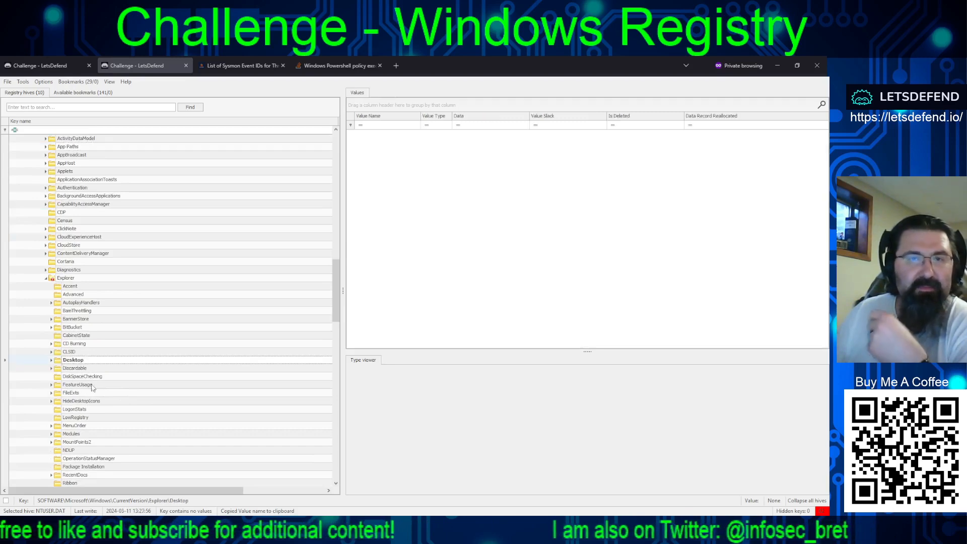
{"action": "left_click", "coordinate": [79, 474]}
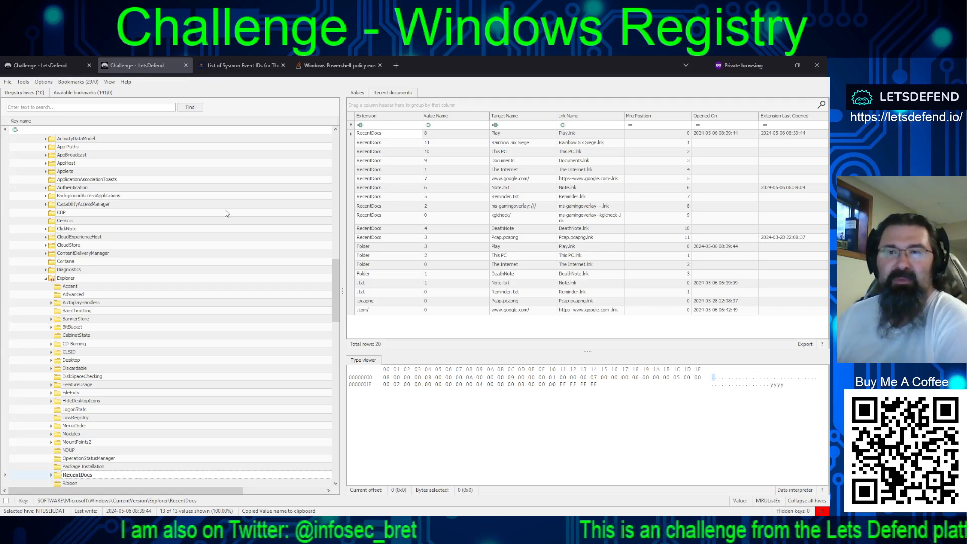
{"action": "left_click", "coordinate": [513, 143]}
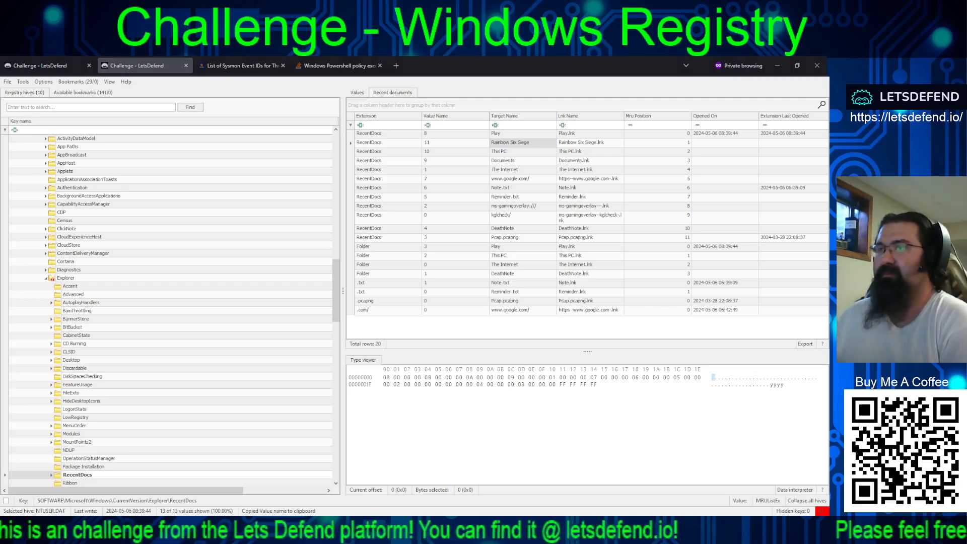
Step: Switch to the LetsDefend challenge page and submit the video game answer, correcting its spelling to "rainbow six siege"
{"action": "key", "text": "alt+Tab"}
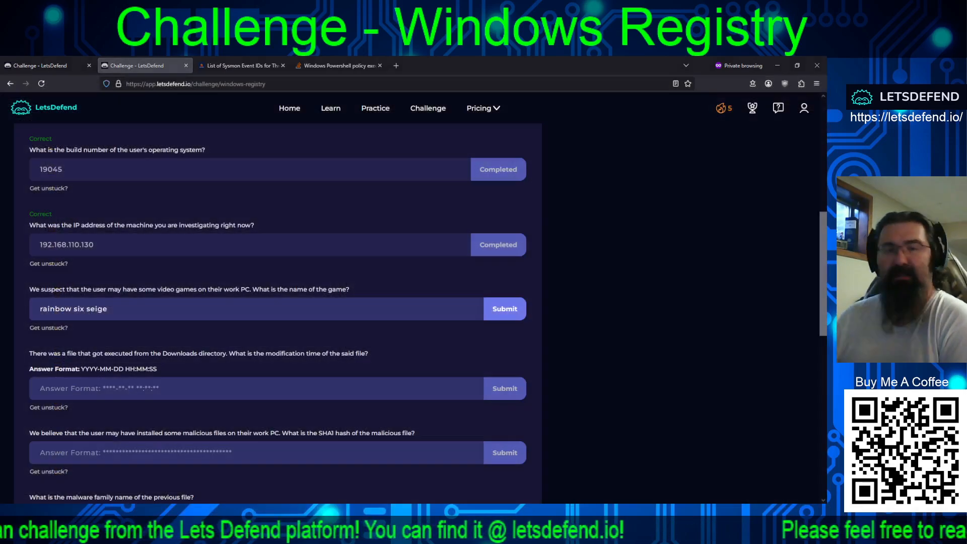
{"action": "left_click", "coordinate": [505, 309]}
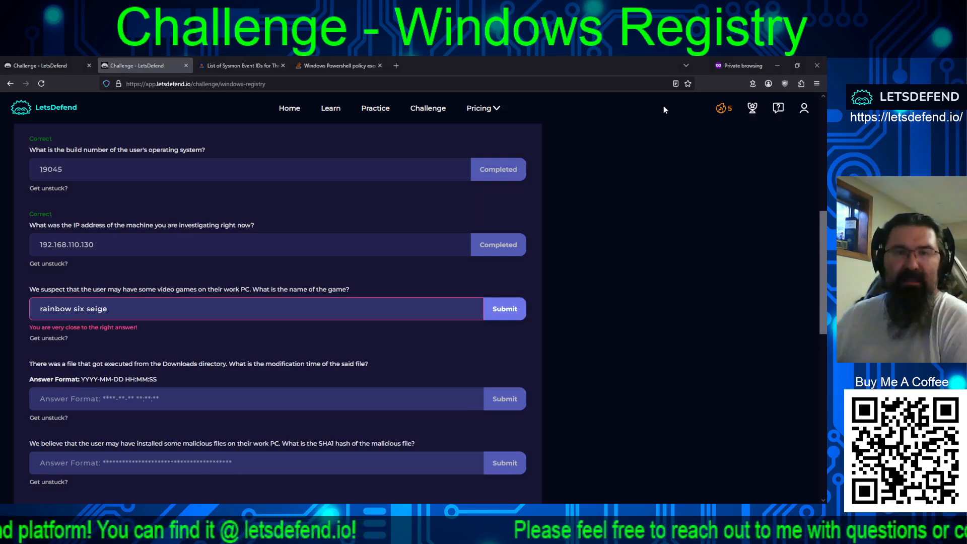
{"action": "left_click", "coordinate": [96, 308]}
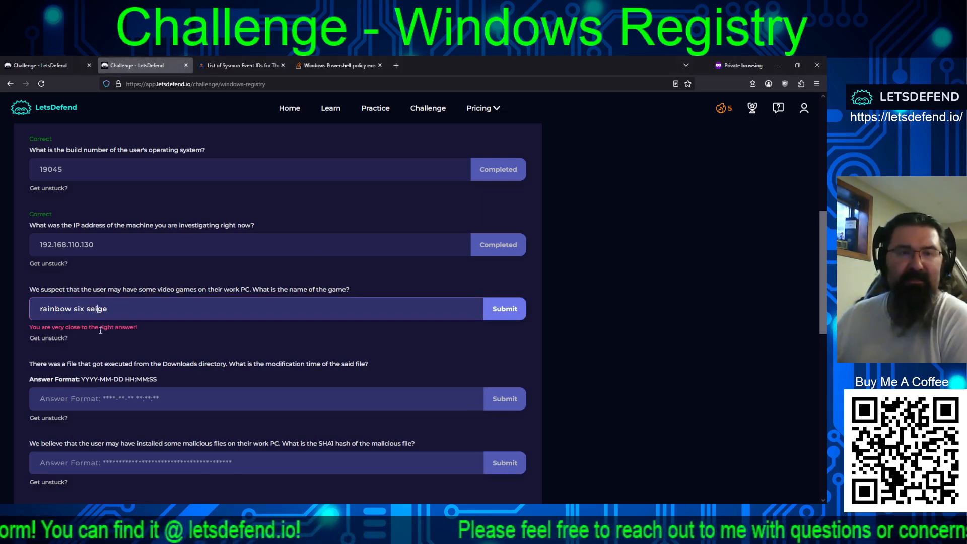
{"action": "key", "text": "BackSpace"}
{"action": "key", "text": "BackSpace"}
{"action": "type", "text": "ie"}
{"action": "key", "text": "Return"}
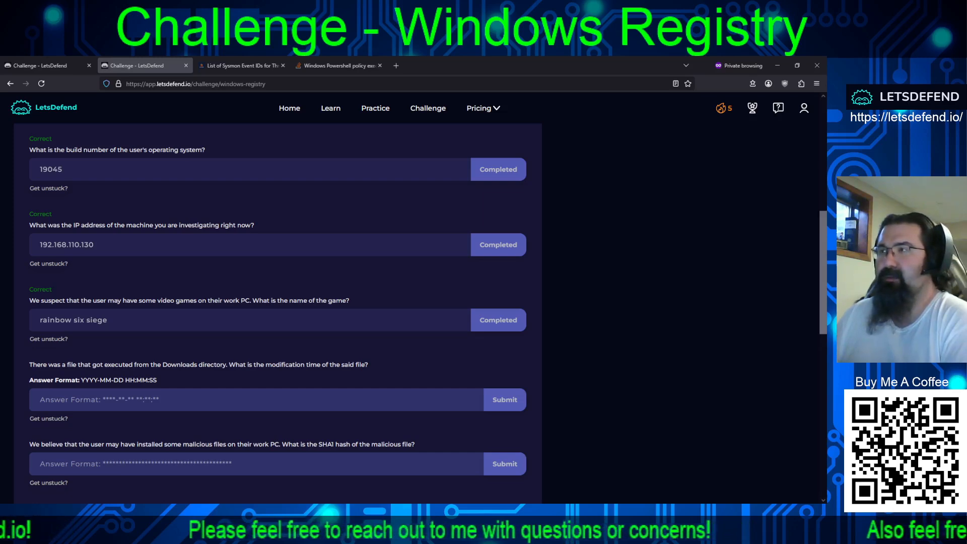
Step: Switch back to Registry Explorer and check the Note.txt, Reminder.txt and ms-gamingoverlay entries among the recent documents
{"action": "key", "text": "alt+Tab"}
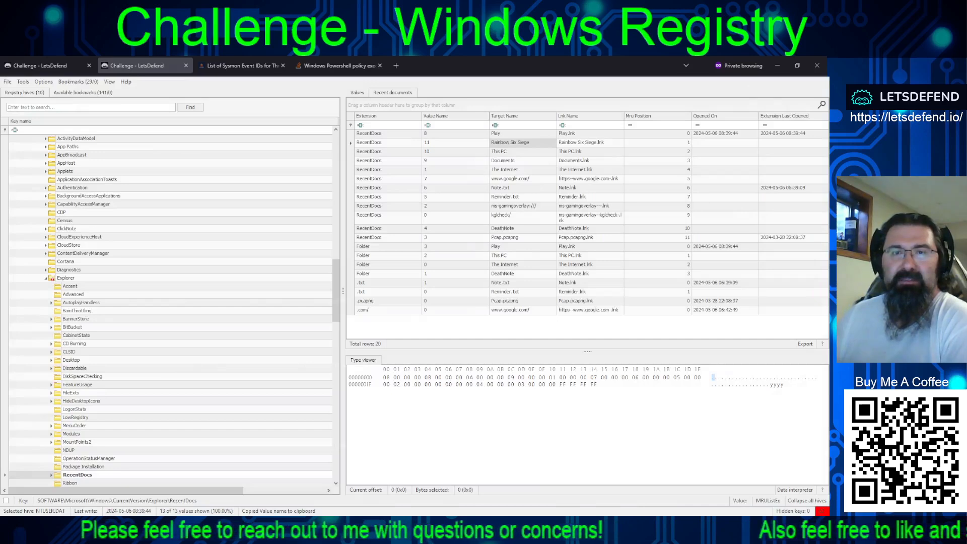
{"action": "left_click", "coordinate": [501, 188]}
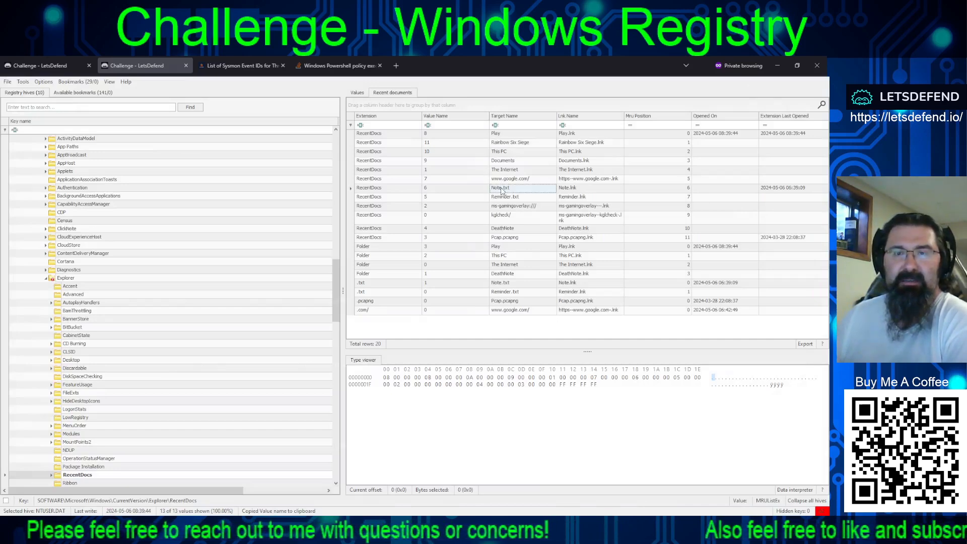
{"action": "left_click", "coordinate": [387, 190]}
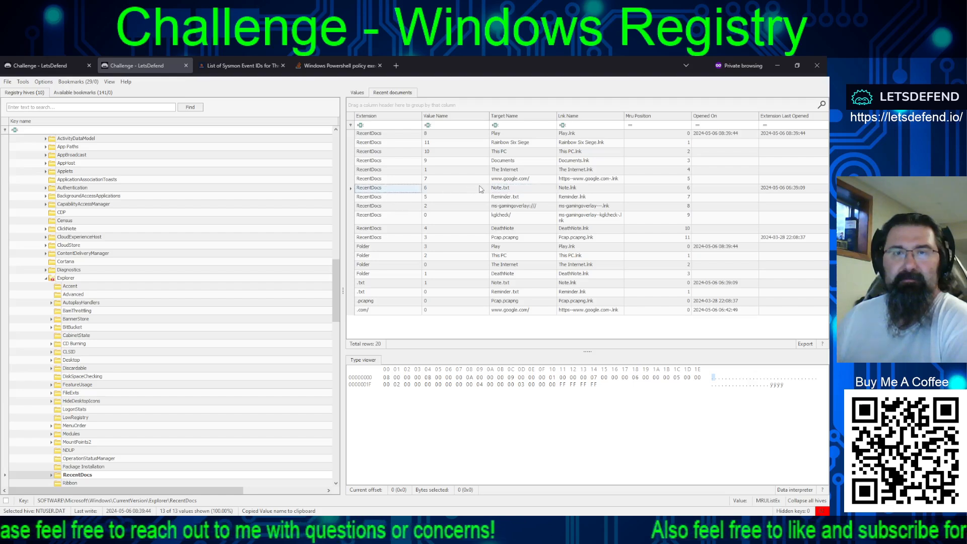
{"action": "left_click", "coordinate": [508, 188]}
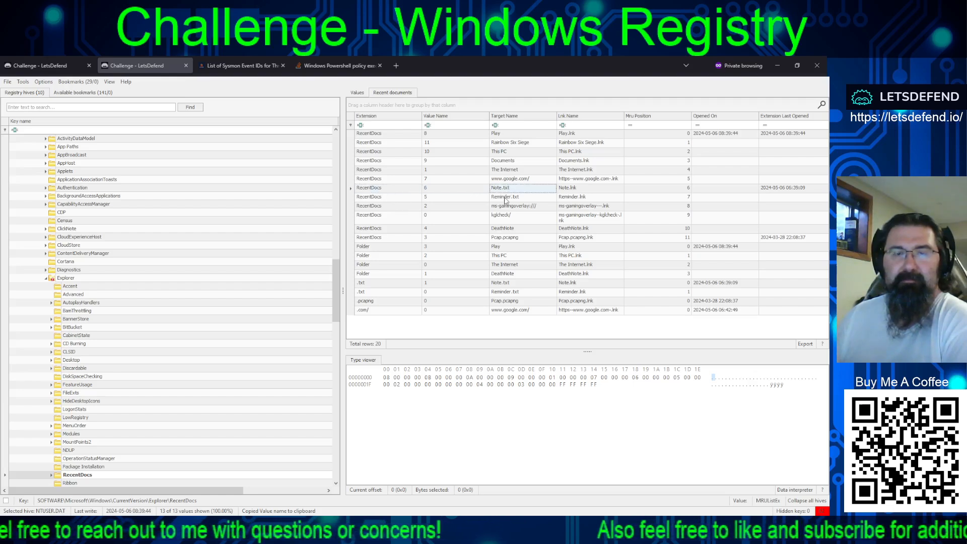
{"action": "left_click", "coordinate": [504, 200]}
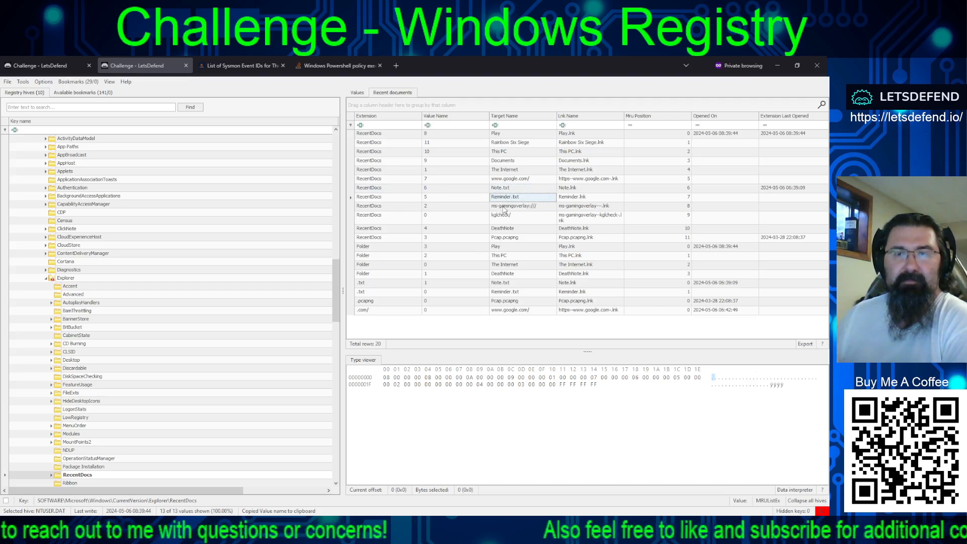
{"action": "left_click", "coordinate": [504, 207]}
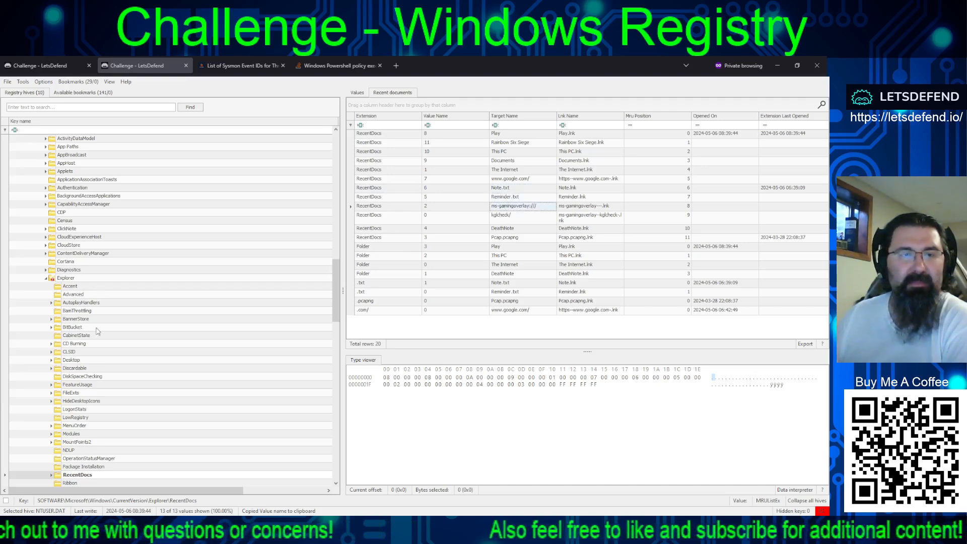
Step: Expand the RecentDocs key and view its Folder, .txt, .pcapng, .com/ and .c subkeys
{"action": "left_click", "coordinate": [50, 476]}
{"action": "scroll", "coordinate": [59, 448], "scroll_direction": "down", "scroll_amount": 6}
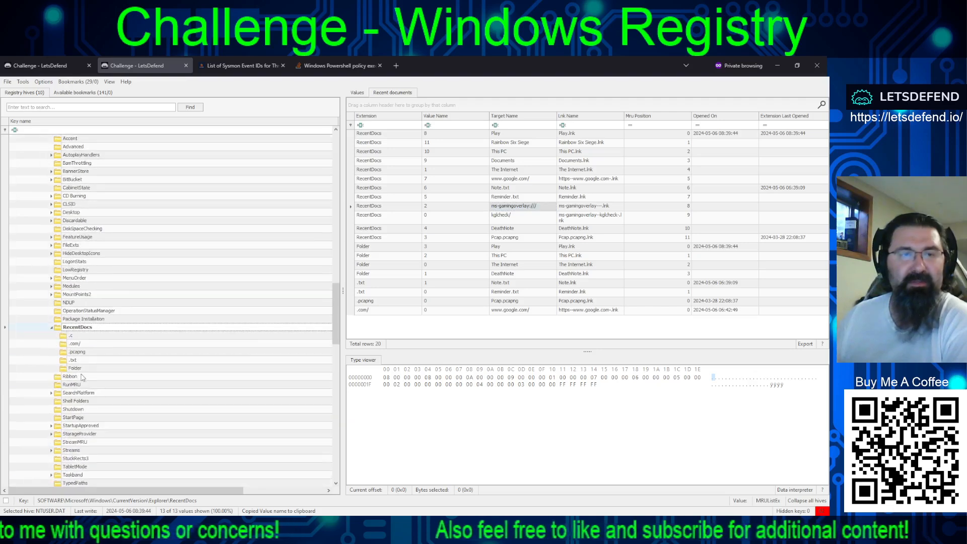
{"action": "left_click", "coordinate": [69, 368]}
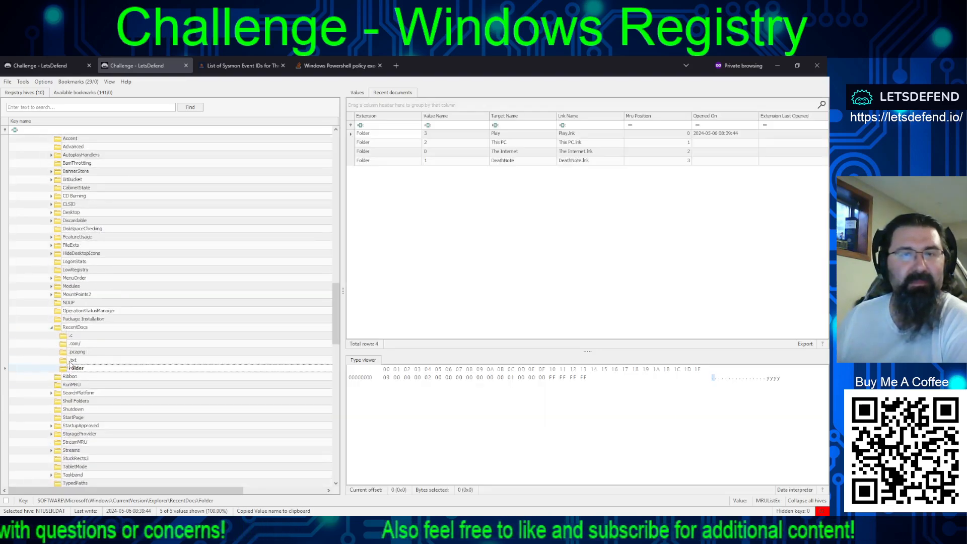
{"action": "left_click", "coordinate": [72, 361]}
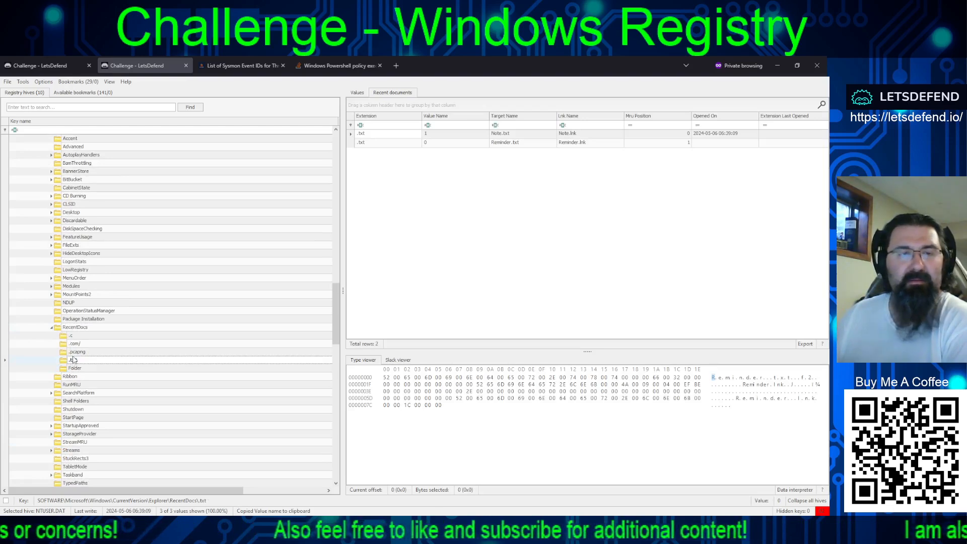
{"action": "left_click", "coordinate": [74, 352]}
{"action": "left_click", "coordinate": [74, 344]}
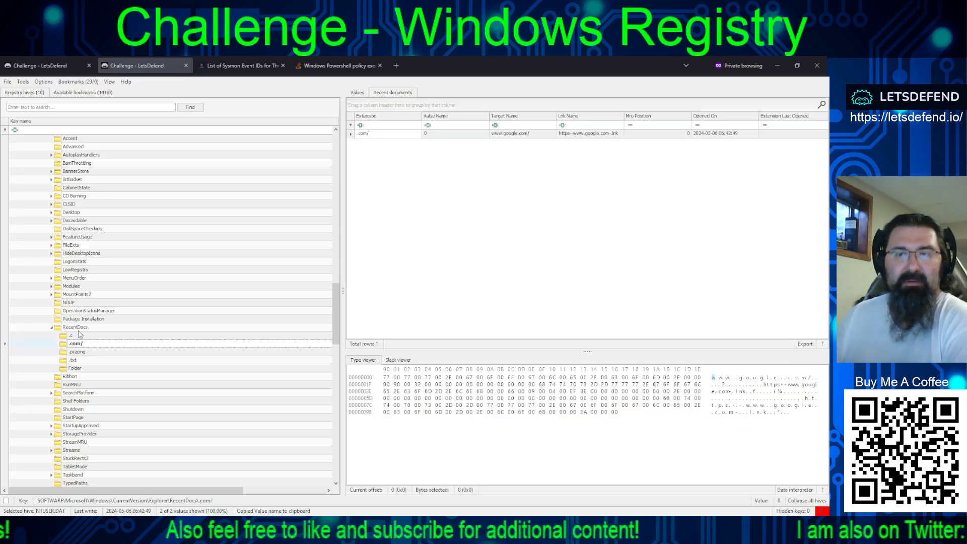
{"action": "left_click", "coordinate": [71, 336]}
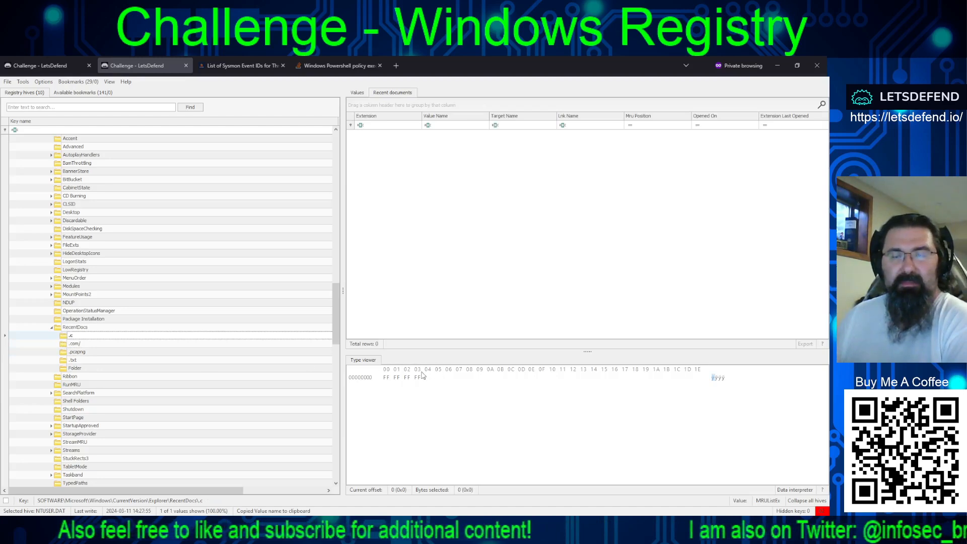
Step: Collapse the RecentDocs and Explorer keys and the whole Administrator NTUSER.DAT hive
{"action": "scroll", "coordinate": [244, 393], "scroll_direction": "down", "scroll_amount": 4}
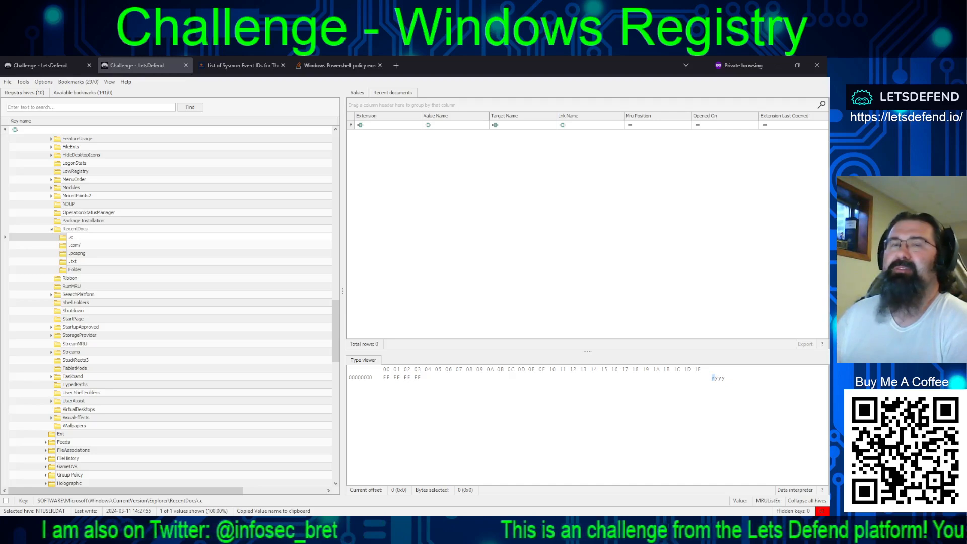
{"action": "left_click", "coordinate": [52, 229]}
{"action": "scroll", "coordinate": [40, 293], "scroll_direction": "up", "scroll_amount": 11}
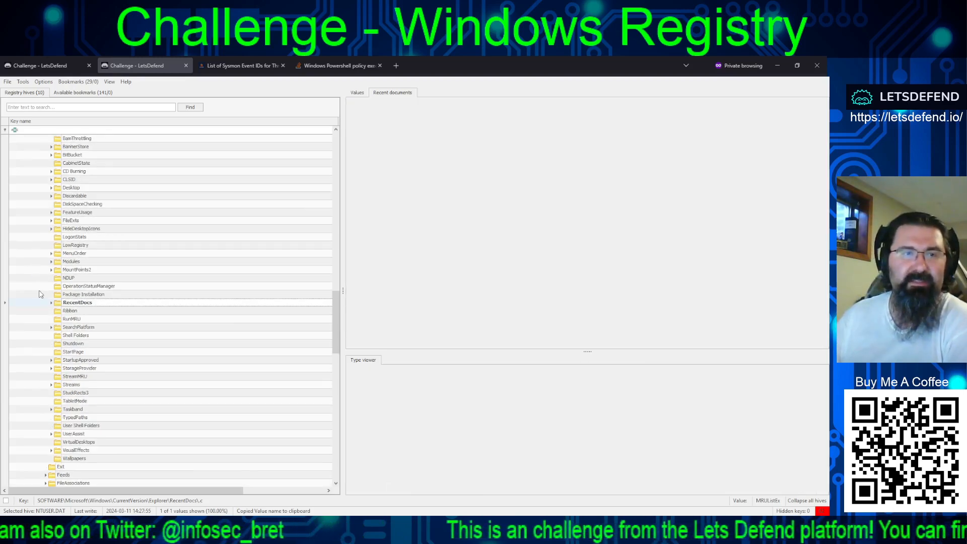
{"action": "left_click", "coordinate": [48, 302]}
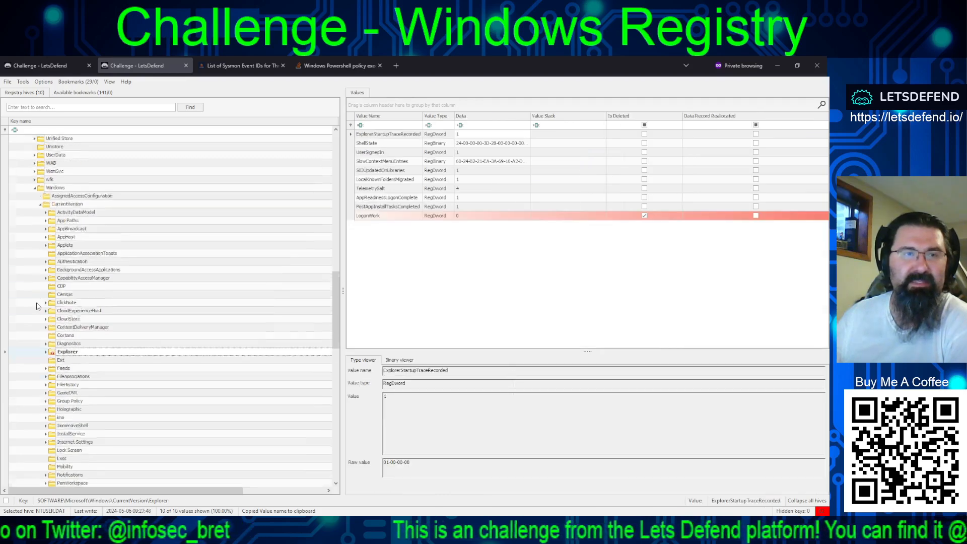
{"action": "scroll", "coordinate": [43, 282], "scroll_direction": "up", "scroll_amount": 8}
{"action": "left_click_drag", "start_coordinate": [336, 274], "coordinate": [336, 166]}
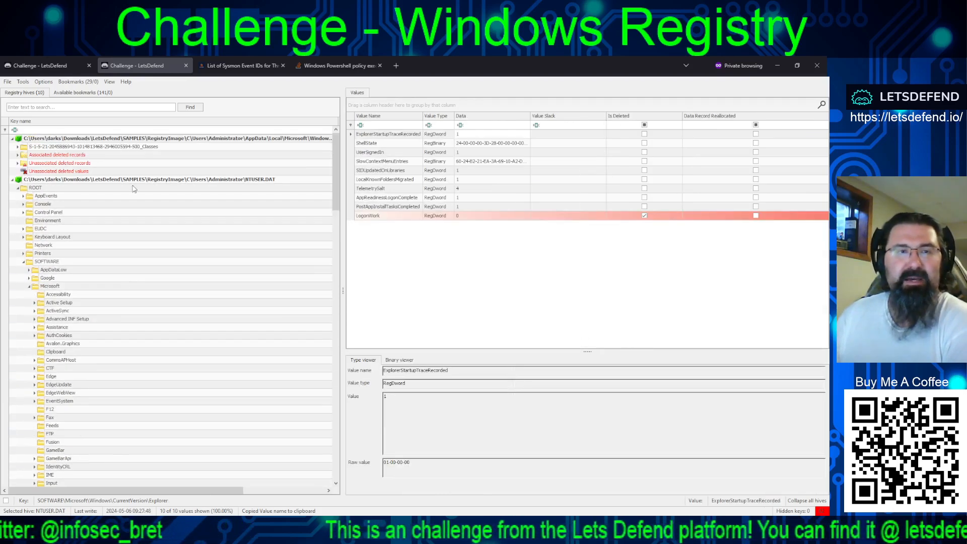
{"action": "left_click", "coordinate": [13, 180]}
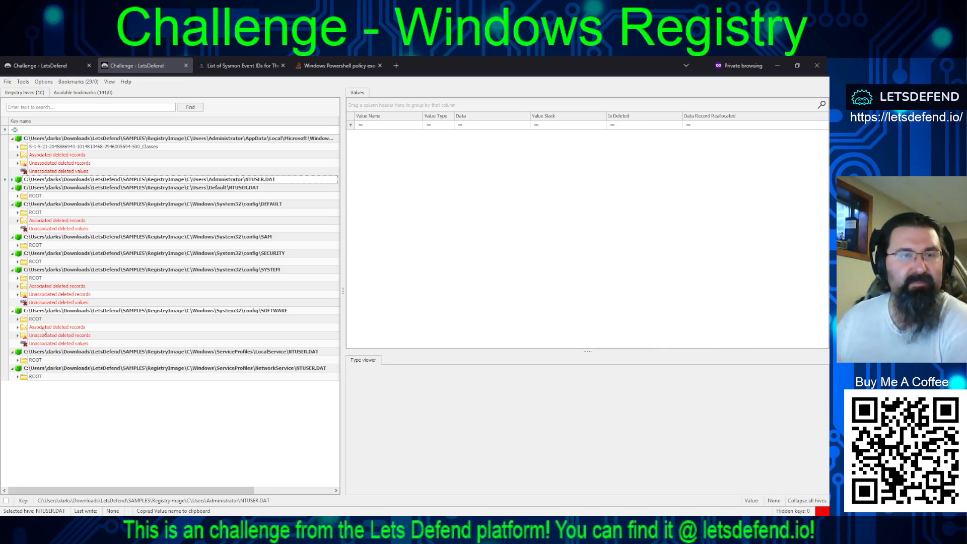
Step: Expand the SOFTWARE hive's ROOT key, look through Microsoft\Windows NT\CurrentVersion, and collapse Windows NT again
{"action": "left_click", "coordinate": [18, 318]}
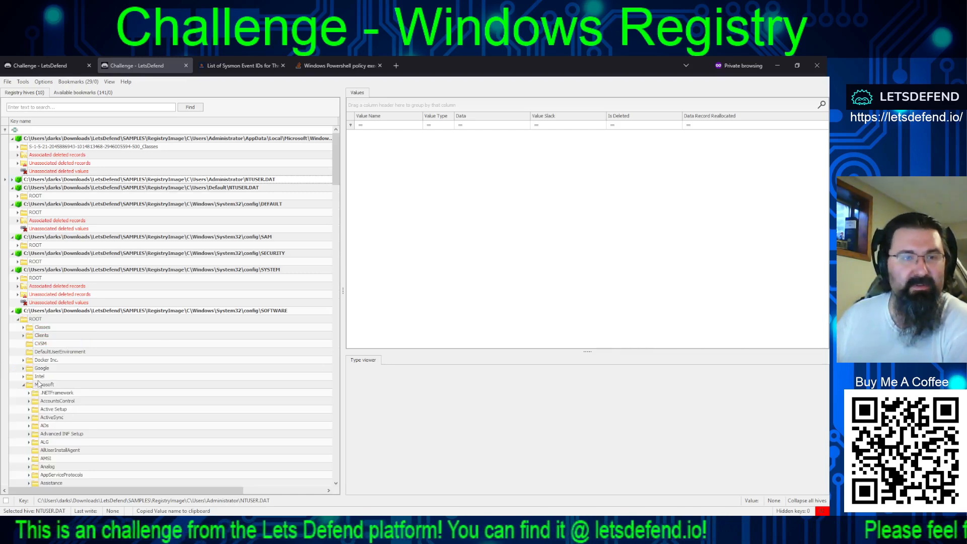
{"action": "left_click", "coordinate": [39, 384]}
{"action": "scroll", "coordinate": [60, 353], "scroll_direction": "down", "scroll_amount": 20}
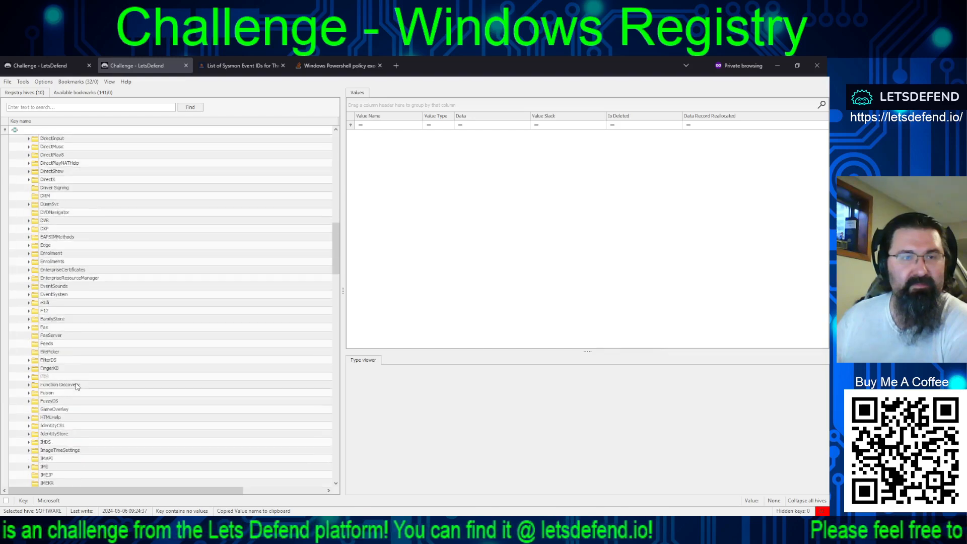
{"action": "scroll", "coordinate": [76, 386], "scroll_direction": "down", "scroll_amount": 20}
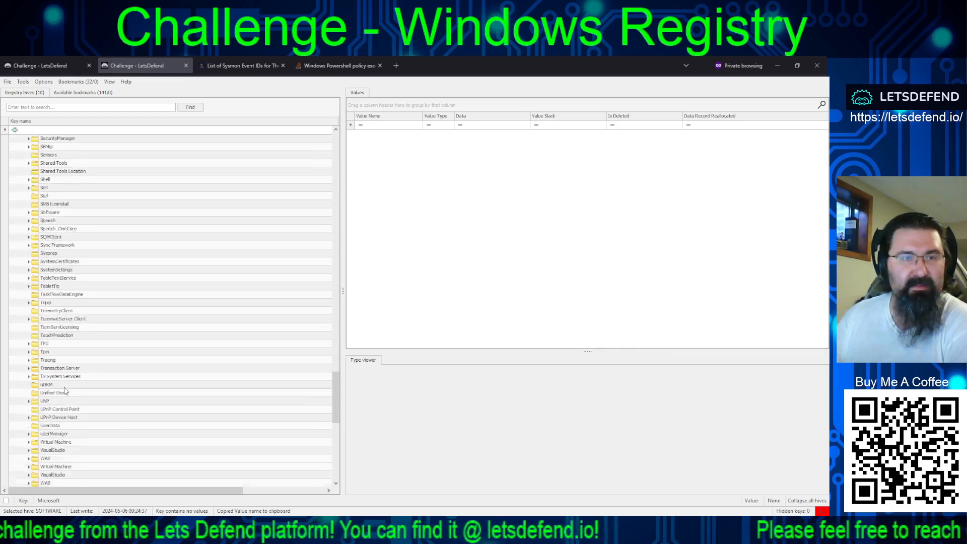
{"action": "scroll", "coordinate": [65, 391], "scroll_direction": "down", "scroll_amount": 10}
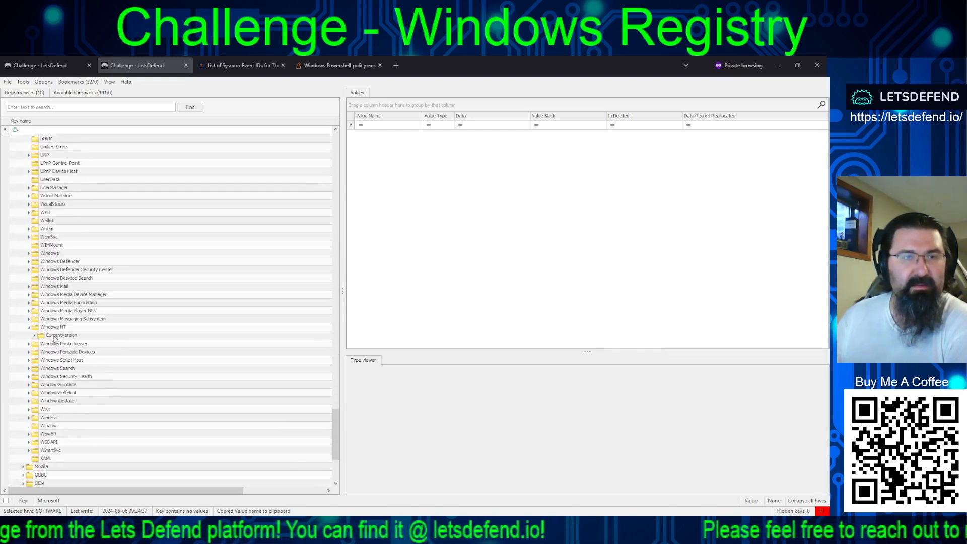
{"action": "double_click", "coordinate": [55, 336]}
{"action": "scroll", "coordinate": [111, 363], "scroll_direction": "down", "scroll_amount": 12}
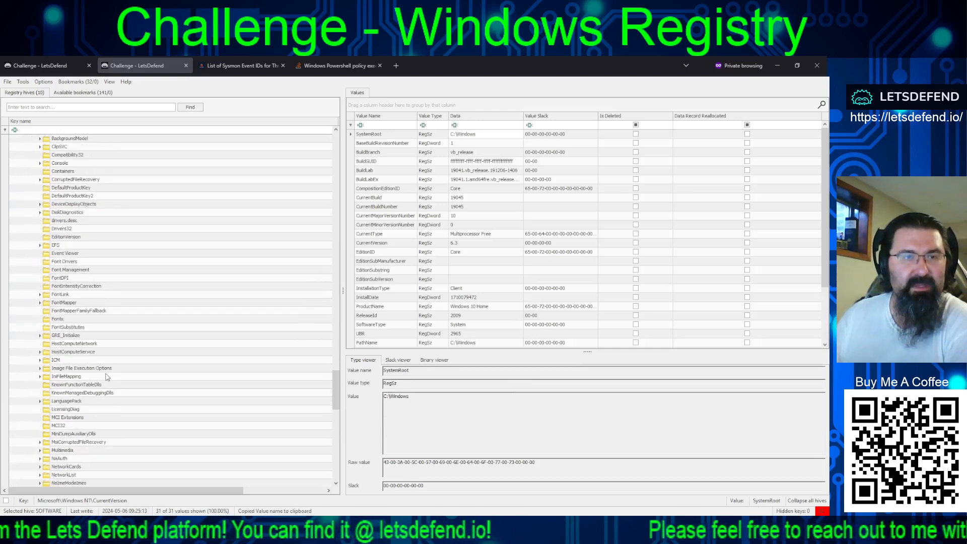
{"action": "scroll", "coordinate": [108, 377], "scroll_direction": "down", "scroll_amount": 15}
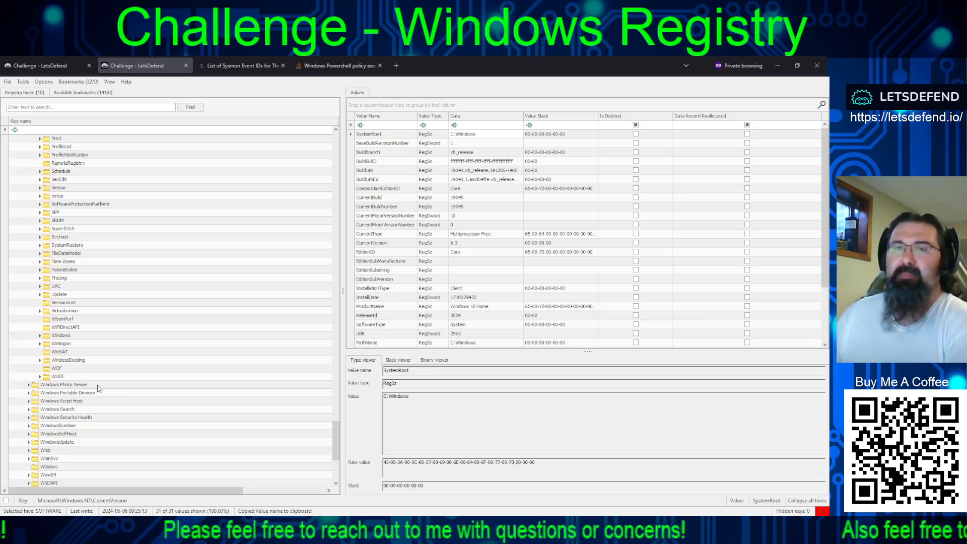
{"action": "scroll", "coordinate": [103, 381], "scroll_direction": "up", "scroll_amount": 15}
{"action": "scroll", "coordinate": [111, 377], "scroll_direction": "up", "scroll_amount": 11}
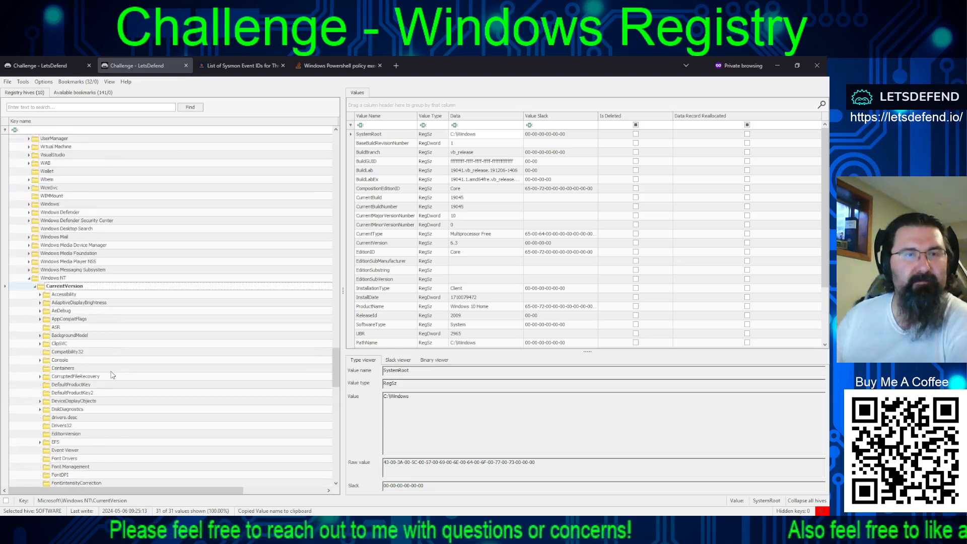
{"action": "left_click", "coordinate": [29, 278]}
{"action": "scroll", "coordinate": [56, 287], "scroll_direction": "up", "scroll_amount": 1}
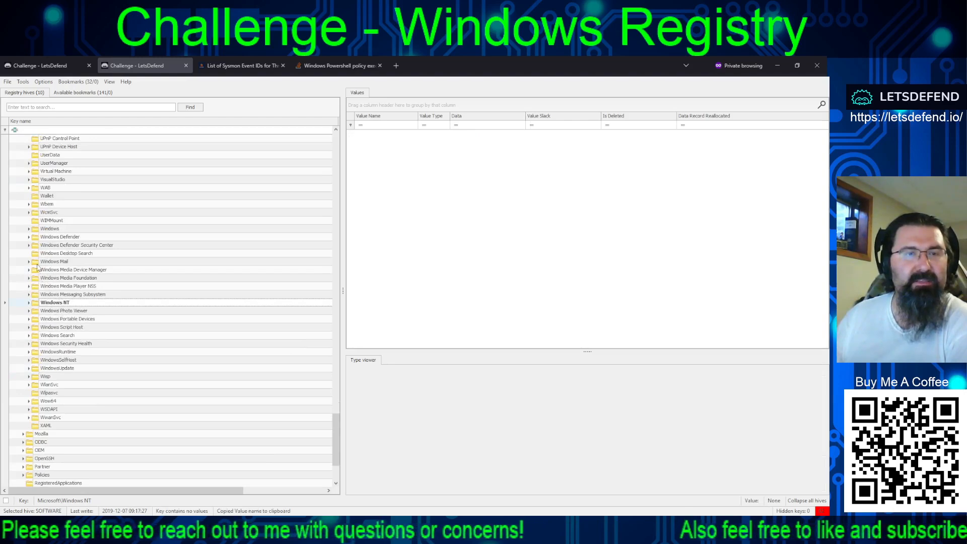
Step: Expand the SOFTWARE hive's Microsoft\Windows key and review the installed programs listed under CurrentVersion\Uninstall
{"action": "left_click", "coordinate": [29, 230]}
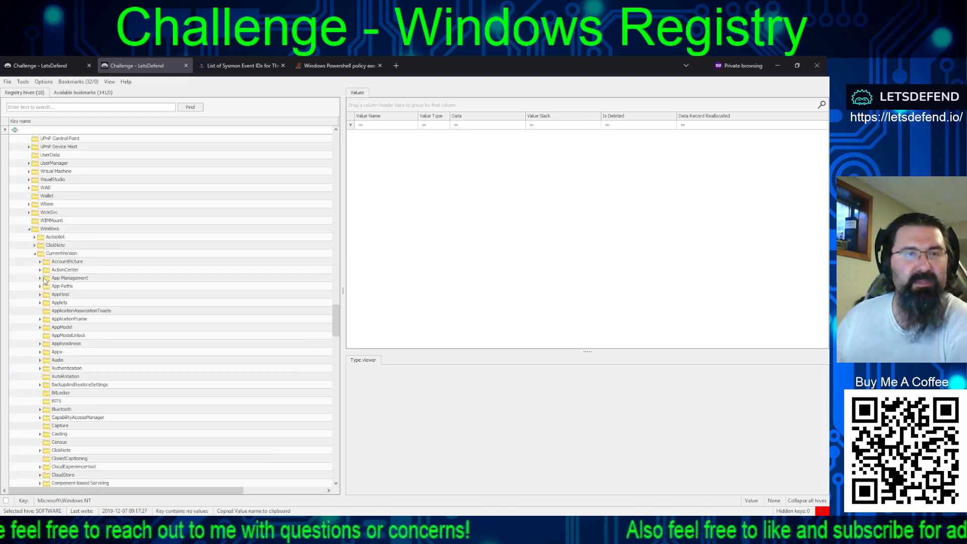
{"action": "scroll", "coordinate": [111, 388], "scroll_direction": "down", "scroll_amount": 6}
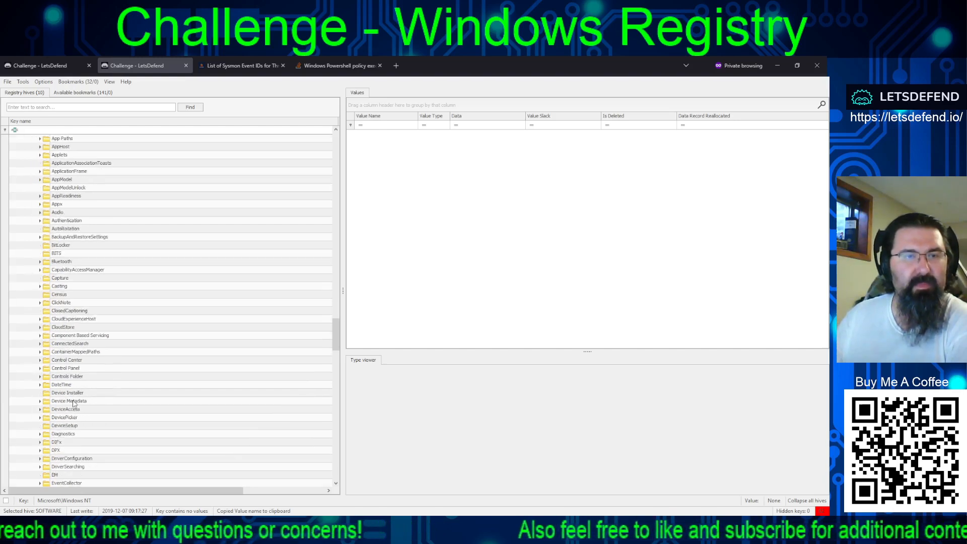
{"action": "scroll", "coordinate": [73, 393], "scroll_direction": "down", "scroll_amount": 13}
{"action": "scroll", "coordinate": [72, 388], "scroll_direction": "down", "scroll_amount": 20}
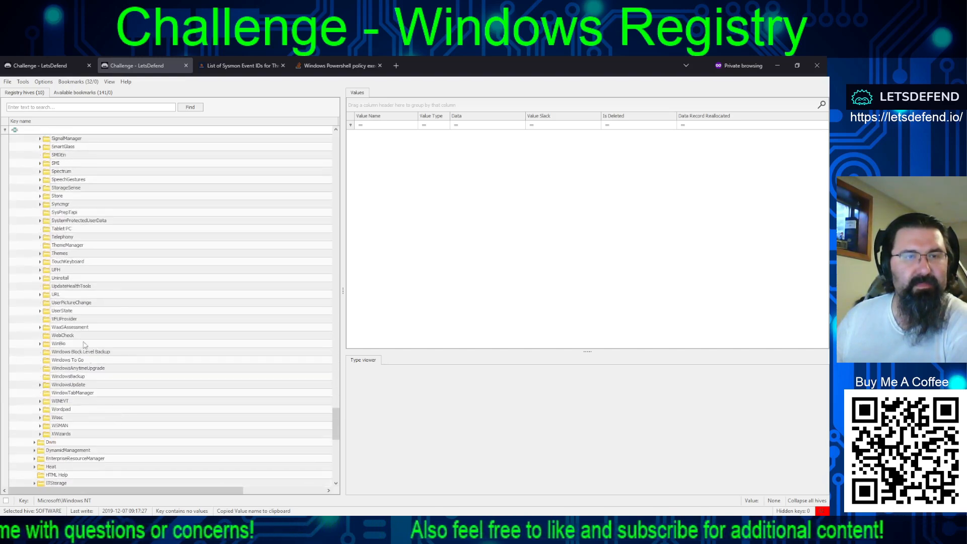
{"action": "left_click", "coordinate": [57, 278]}
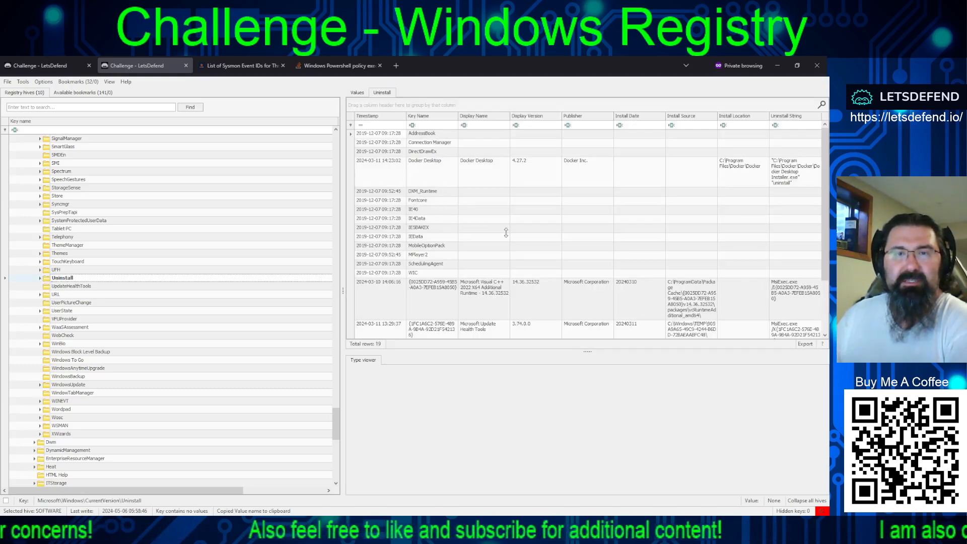
{"action": "scroll", "coordinate": [506, 235], "scroll_direction": "down", "scroll_amount": 3}
{"action": "scroll", "coordinate": [506, 234], "scroll_direction": "down", "scroll_amount": 1}
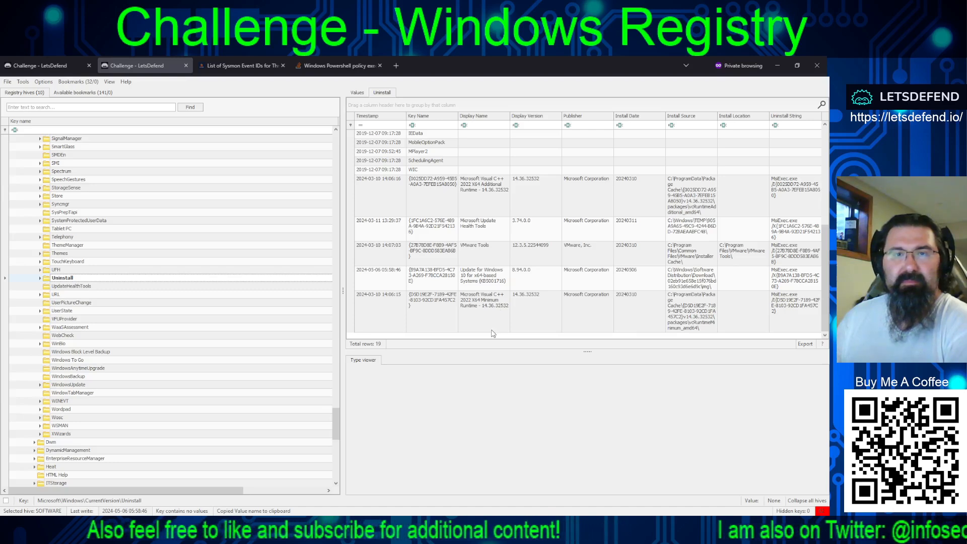
{"action": "scroll", "coordinate": [492, 333], "scroll_direction": "up", "scroll_amount": 3}
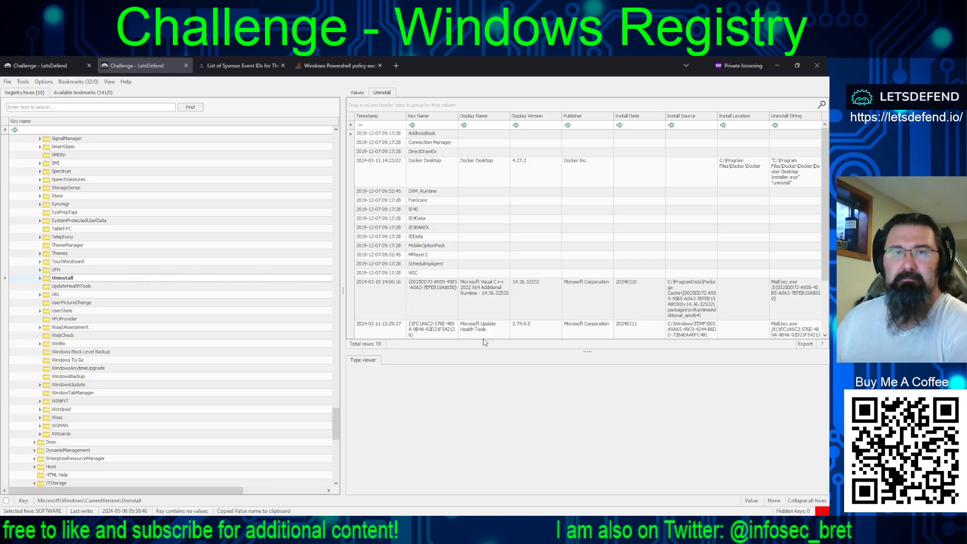
{"action": "scroll", "coordinate": [484, 332], "scroll_direction": "down", "scroll_amount": 3}
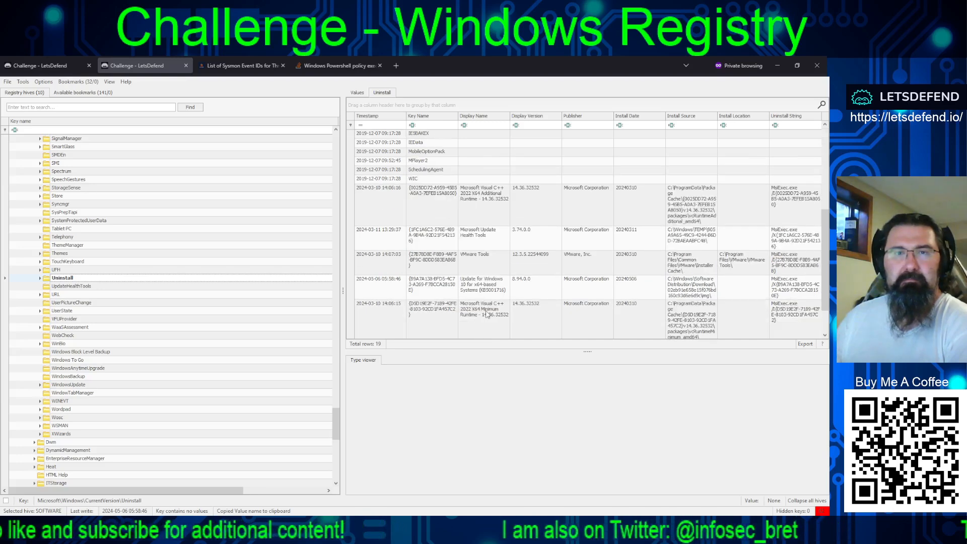
Step: Expand the Uninstall key in the SOFTWARE hive and view the values of its five GUID-named subkeys
{"action": "scroll", "coordinate": [553, 323], "scroll_direction": "down", "scroll_amount": 3}
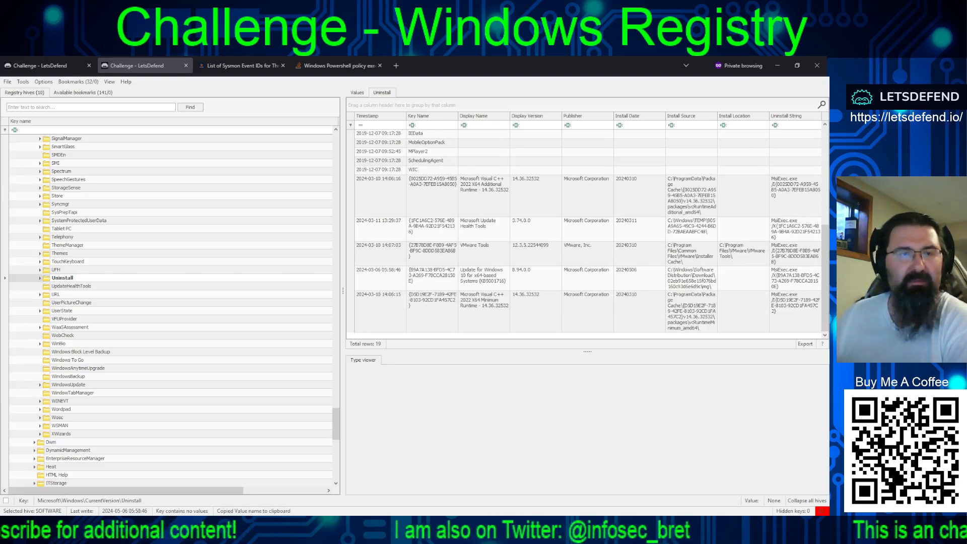
{"action": "left_click", "coordinate": [40, 278]}
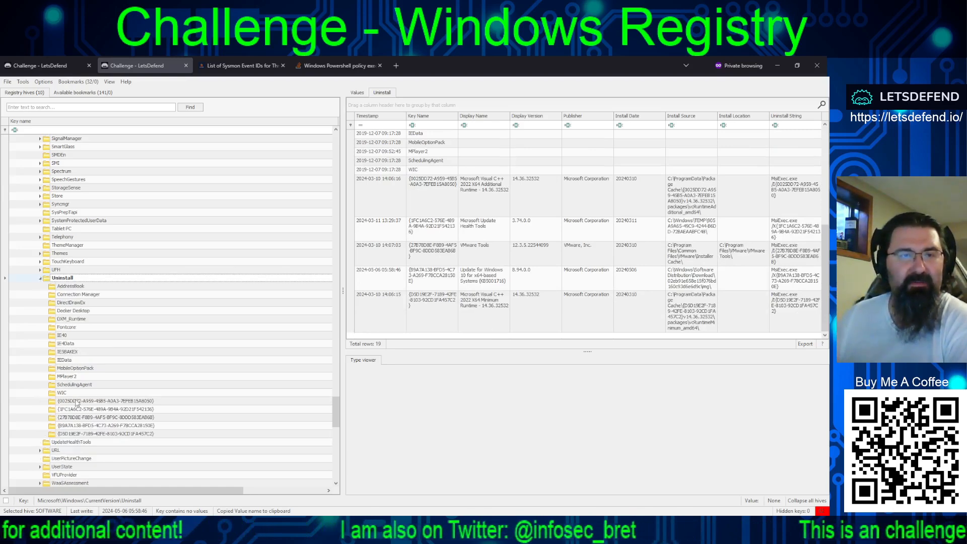
{"action": "left_click", "coordinate": [81, 434]}
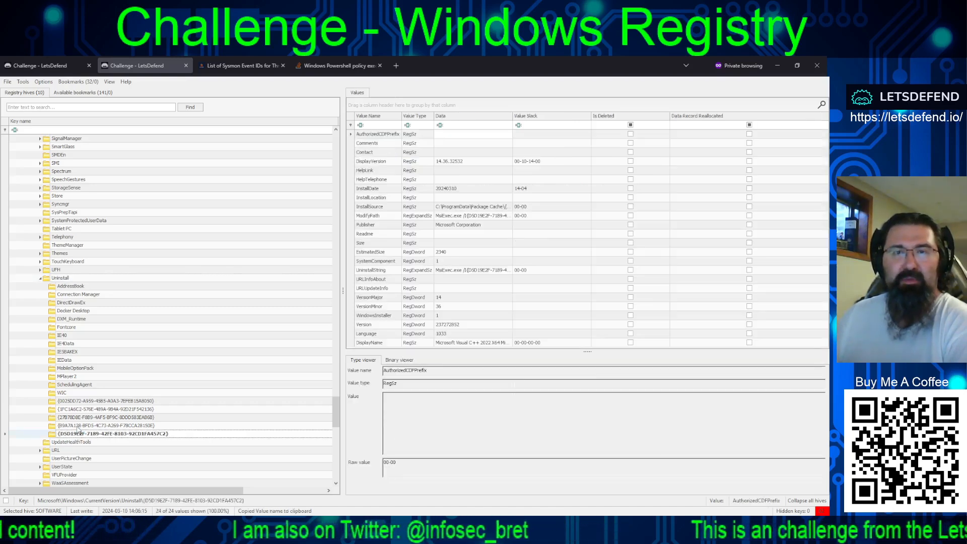
{"action": "left_click", "coordinate": [79, 426]}
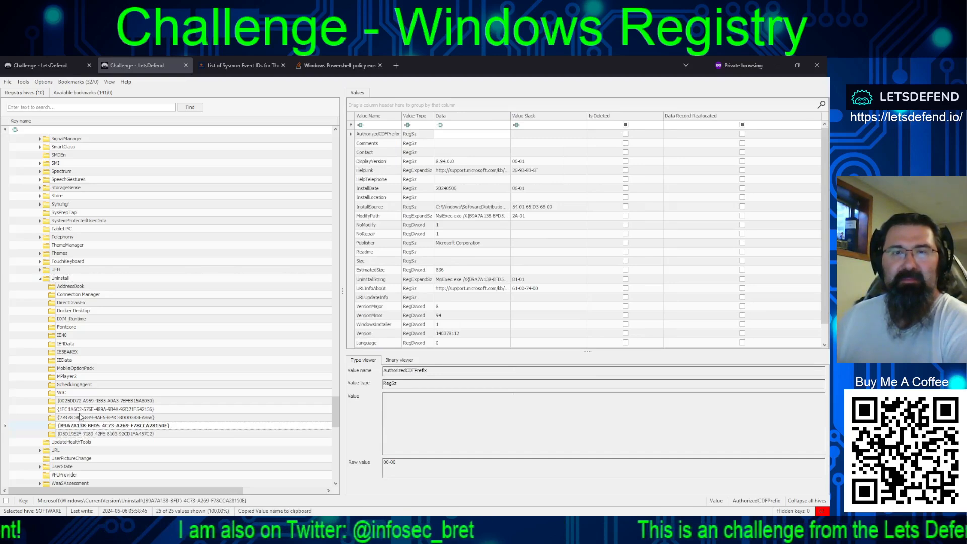
{"action": "left_click", "coordinate": [77, 418]}
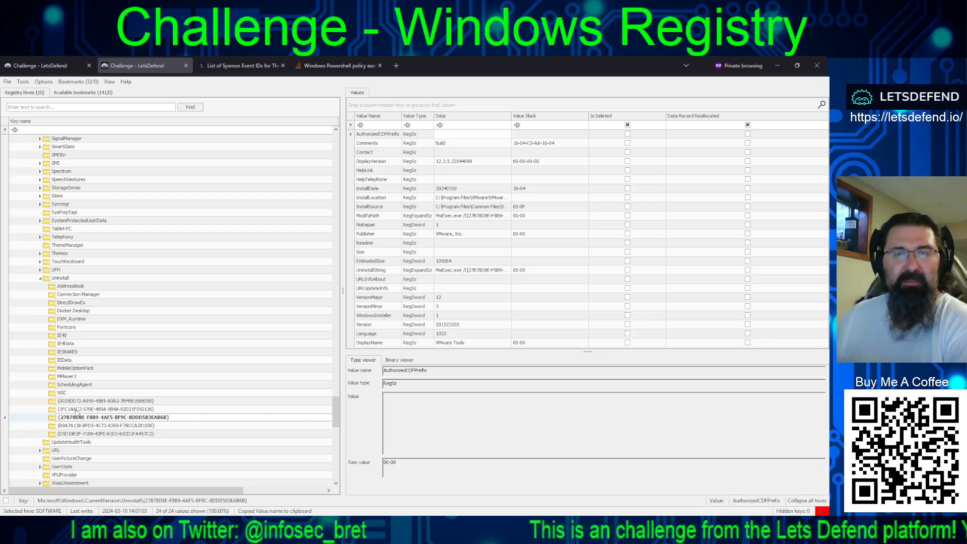
{"action": "left_click", "coordinate": [76, 409]}
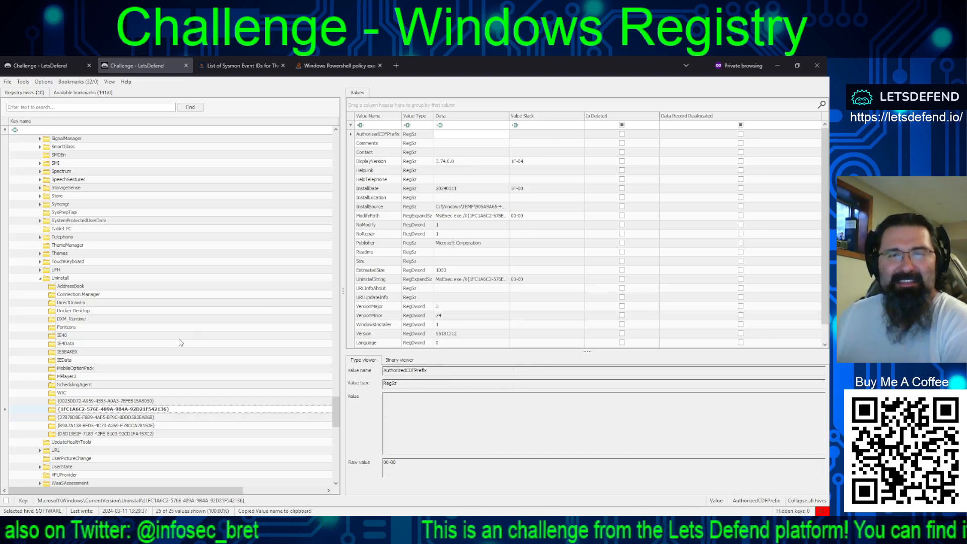
{"action": "left_click", "coordinate": [96, 401]}
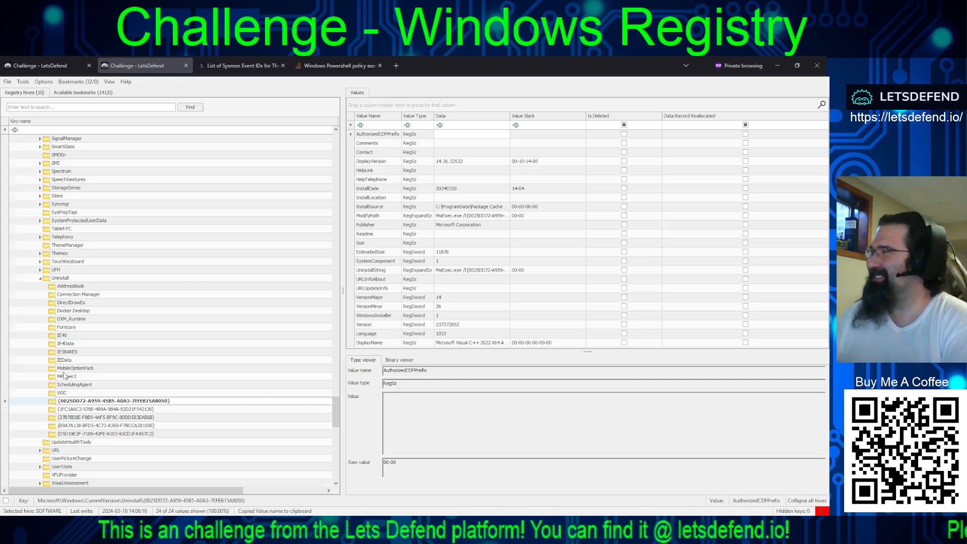
Step: Expand the Administrator NTUSER.DAT hive, look through Windows\CurrentVersion and Windows NT\CurrentVersion under SOFTWARE\Microsoft, and collapse Windows NT again
{"action": "scroll", "coordinate": [70, 375], "scroll_direction": "up", "scroll_amount": 9}
{"action": "left_click_drag", "start_coordinate": [333, 387], "coordinate": [332, 151]}
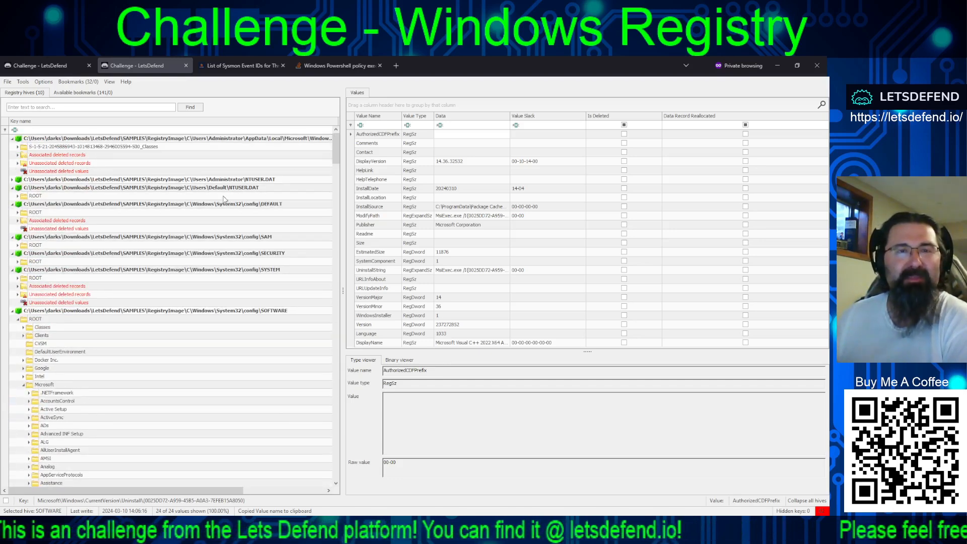
{"action": "left_click", "coordinate": [13, 180]}
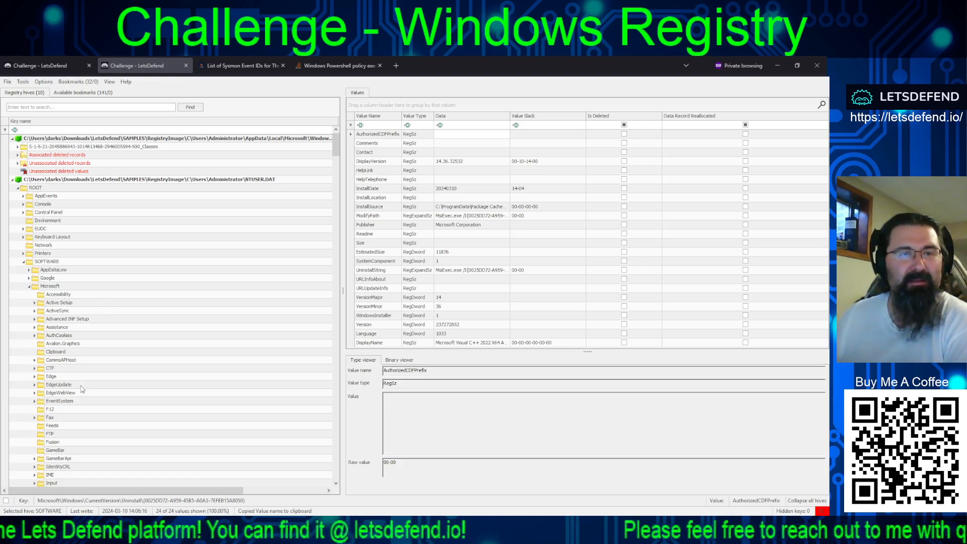
{"action": "scroll", "coordinate": [102, 393], "scroll_direction": "down", "scroll_amount": 12}
{"action": "scroll", "coordinate": [103, 394], "scroll_direction": "down", "scroll_amount": 8}
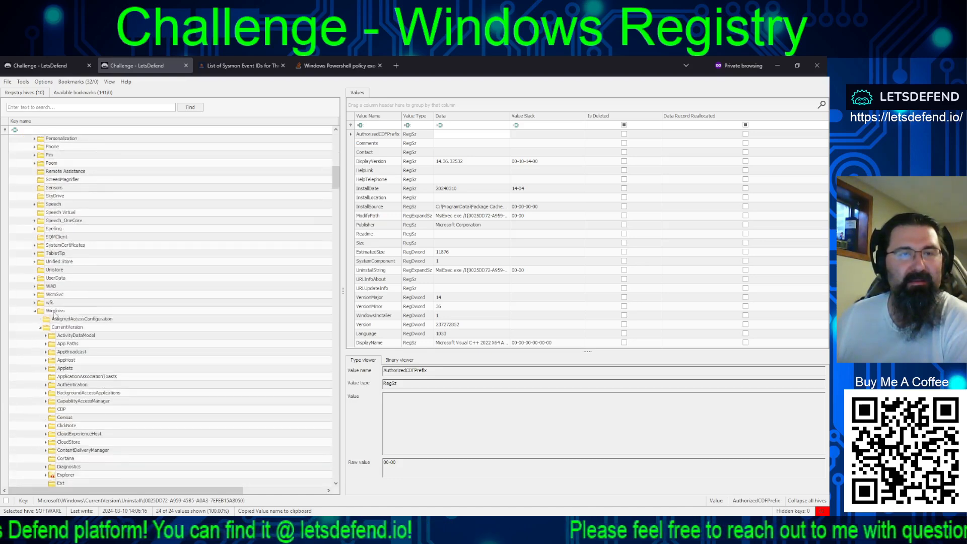
{"action": "left_click", "coordinate": [67, 328]}
{"action": "scroll", "coordinate": [120, 344], "scroll_direction": "down", "scroll_amount": 18}
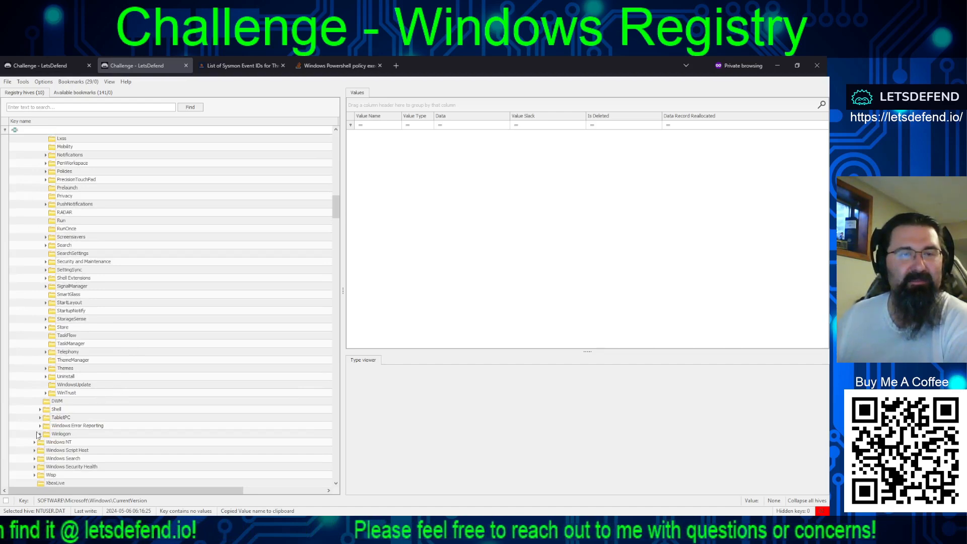
{"action": "left_click", "coordinate": [35, 442]}
{"action": "left_click", "coordinate": [40, 450]}
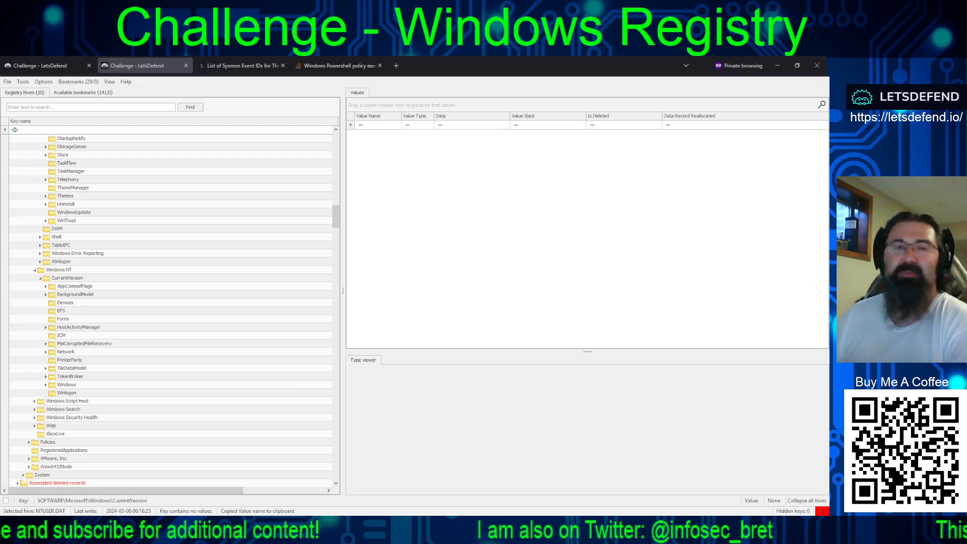
{"action": "left_click", "coordinate": [34, 270]}
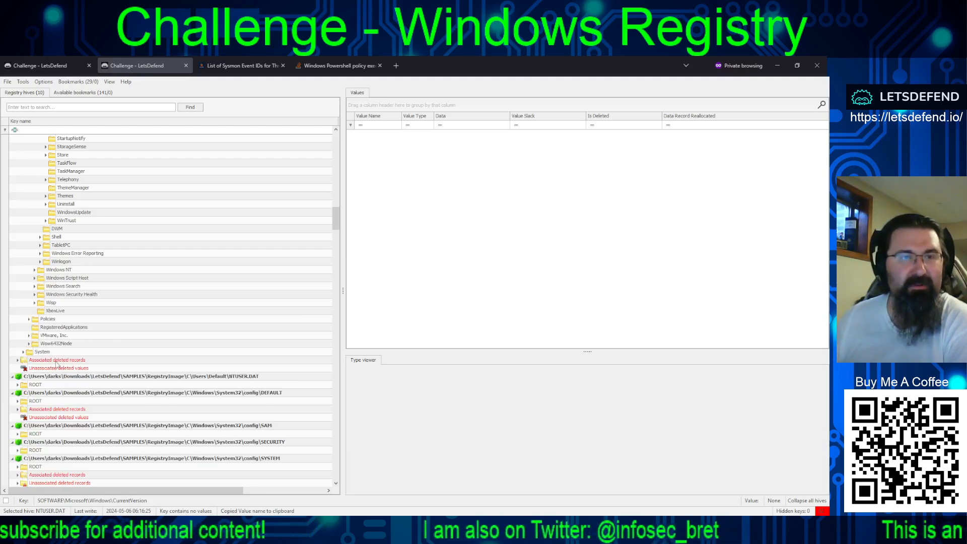
Step: Expand the Explorer key under Windows\CurrentVersion in the Administrator hive and open its UserAssist key
{"action": "scroll", "coordinate": [56, 363], "scroll_direction": "up", "scroll_amount": 6}
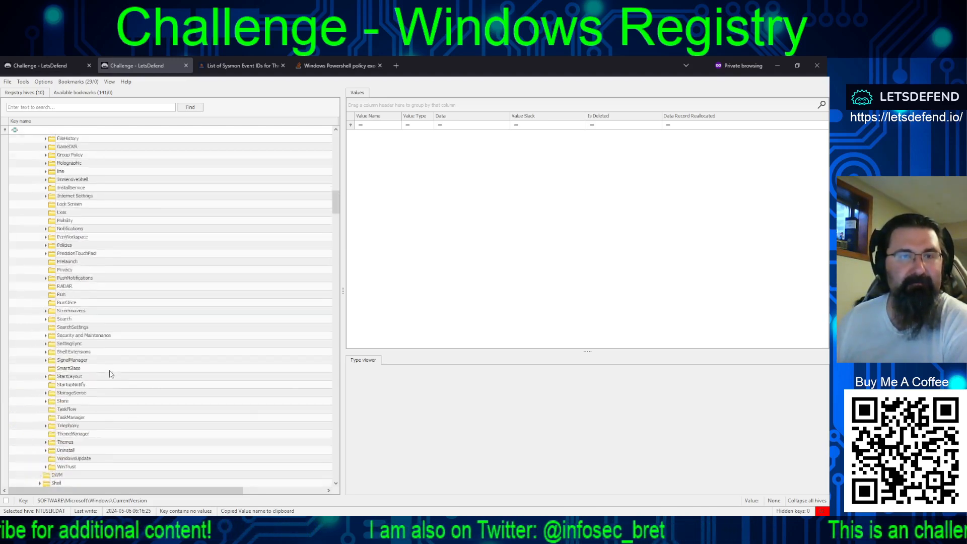
{"action": "scroll", "coordinate": [108, 371], "scroll_direction": "up", "scroll_amount": 18}
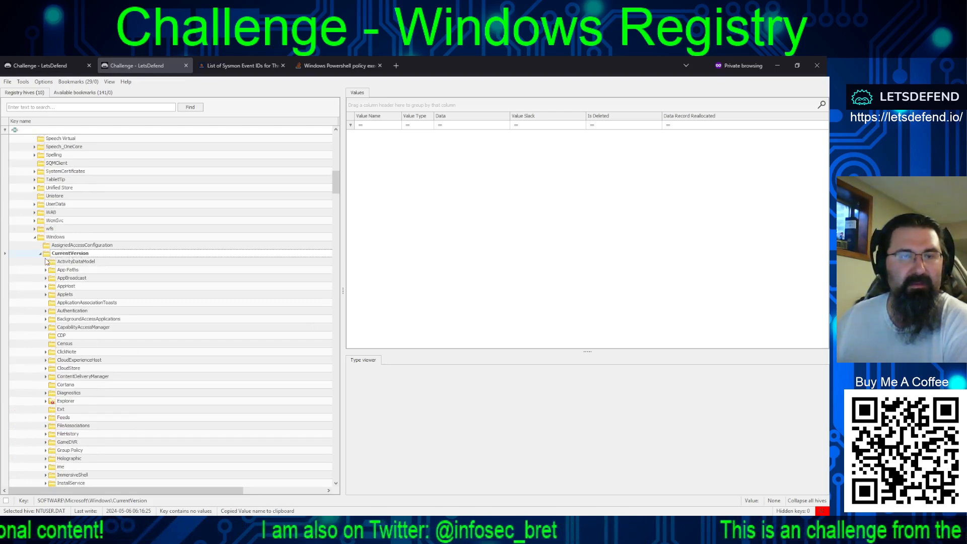
{"action": "left_click", "coordinate": [45, 401]}
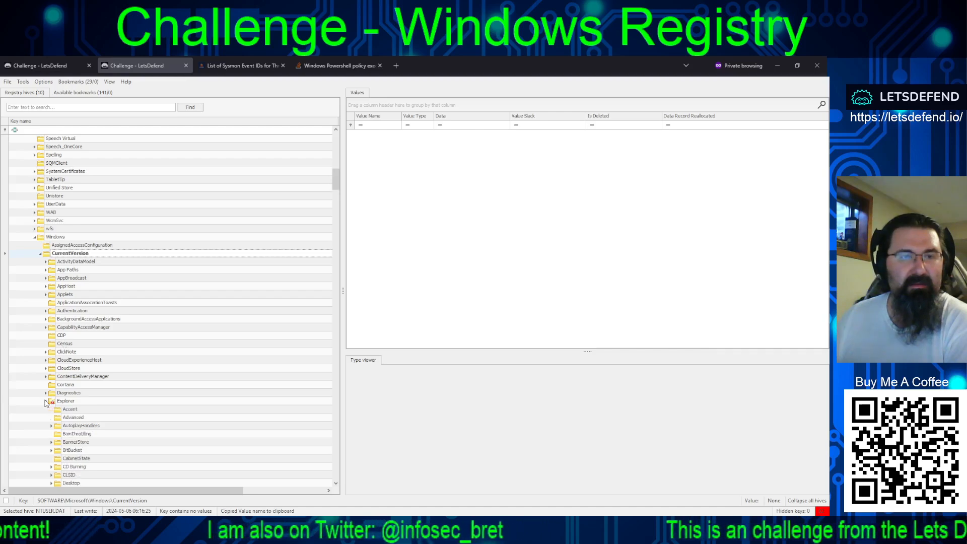
{"action": "scroll", "coordinate": [74, 368], "scroll_direction": "down", "scroll_amount": 10}
{"action": "scroll", "coordinate": [190, 364], "scroll_direction": "down", "scroll_amount": 6}
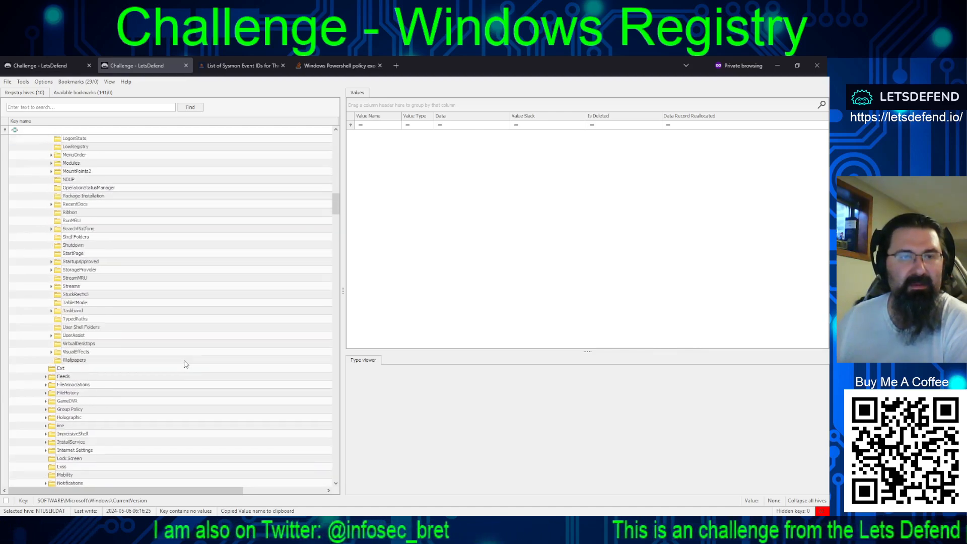
{"action": "left_click", "coordinate": [51, 335]}
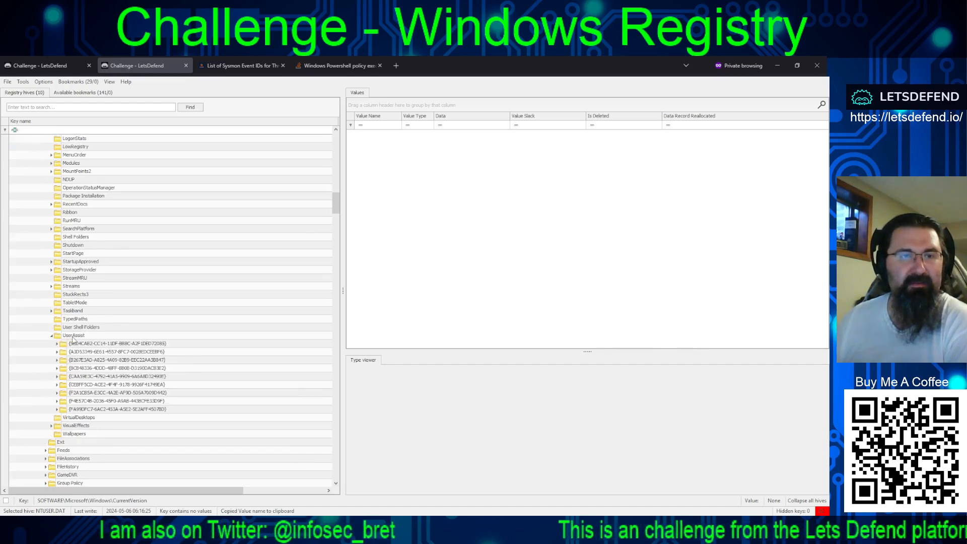
{"action": "left_click", "coordinate": [74, 336]}
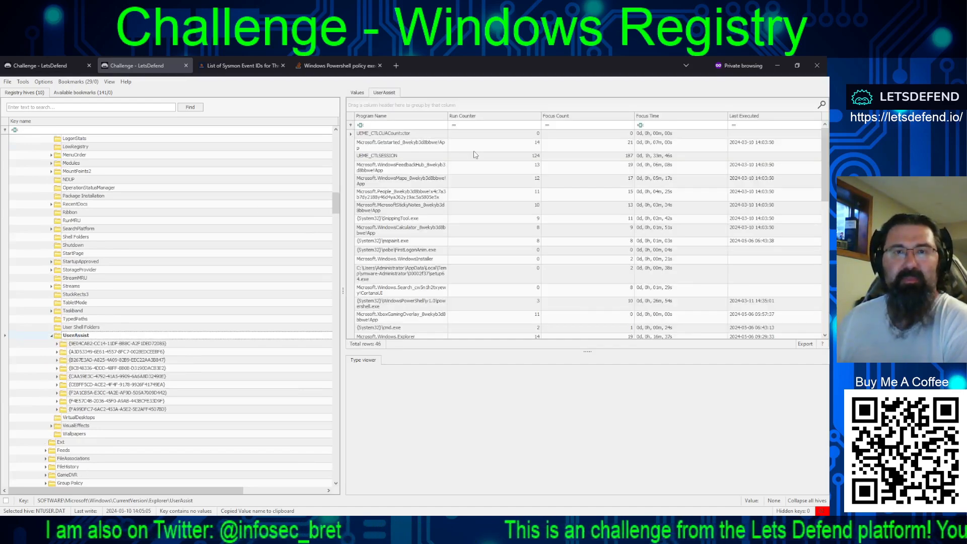
Step: Widen the Program Name column and inspect the Docker Desktop Installer.exe, FirstLogonAnim.exe and mspaint.exe entries in UserAssist
{"action": "left_click_drag", "start_coordinate": [447, 118], "coordinate": [569, 117]}
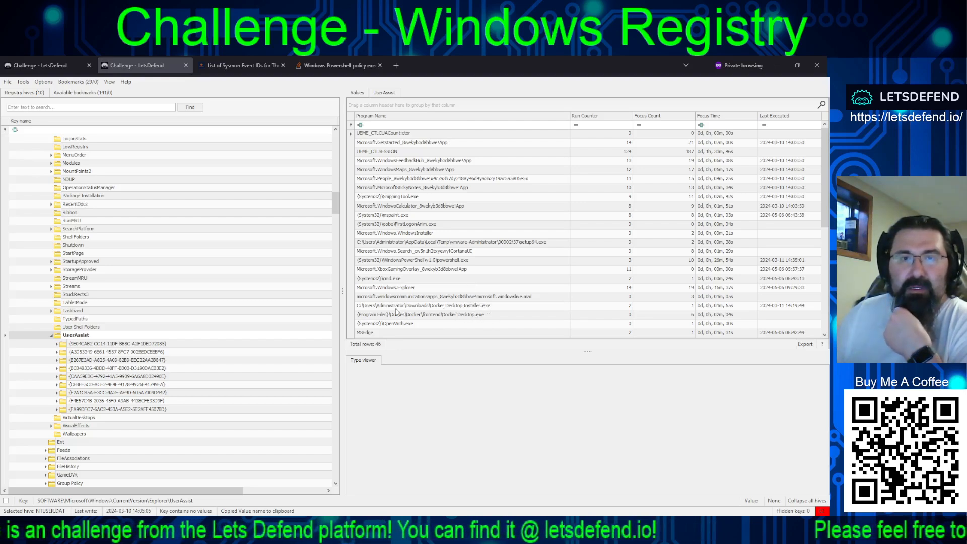
{"action": "left_click", "coordinate": [373, 306]}
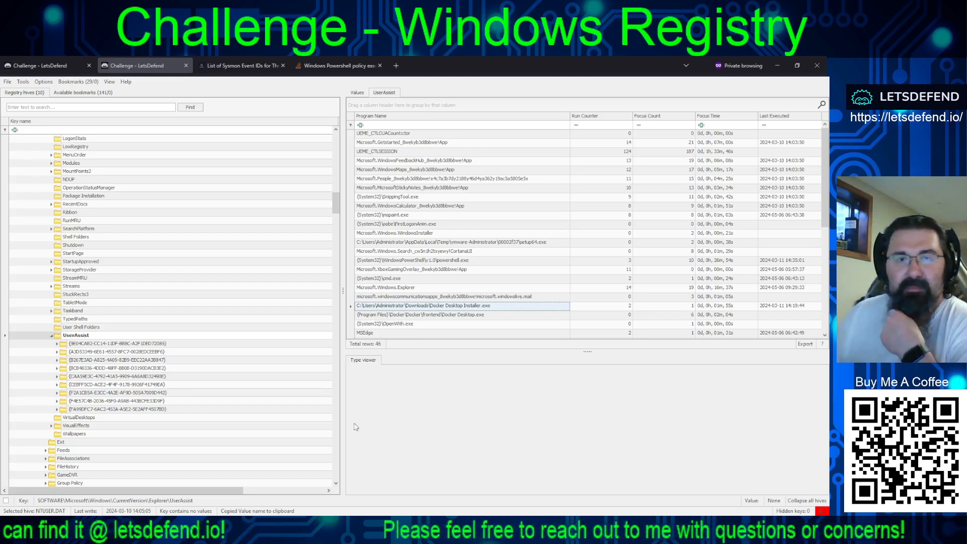
{"action": "left_click", "coordinate": [423, 225]}
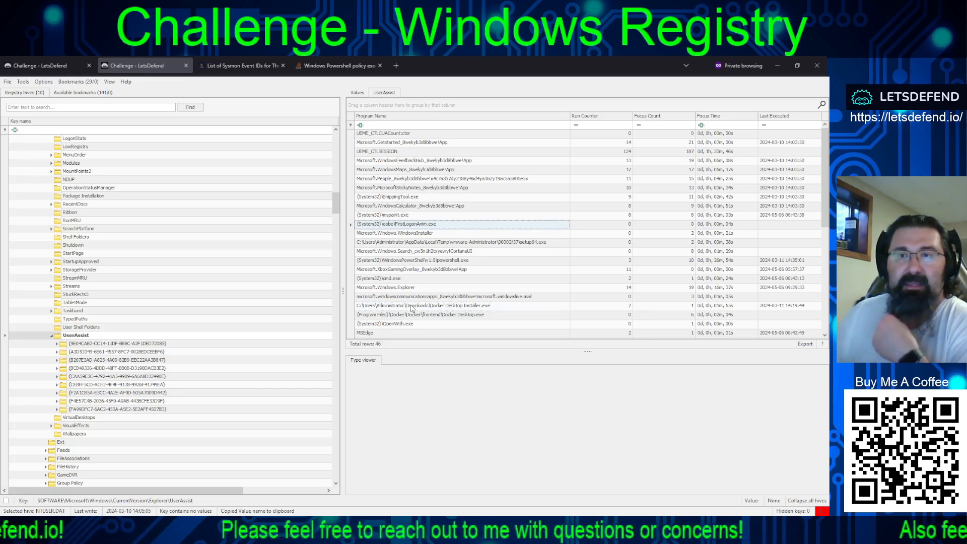
{"action": "left_click", "coordinate": [400, 216]}
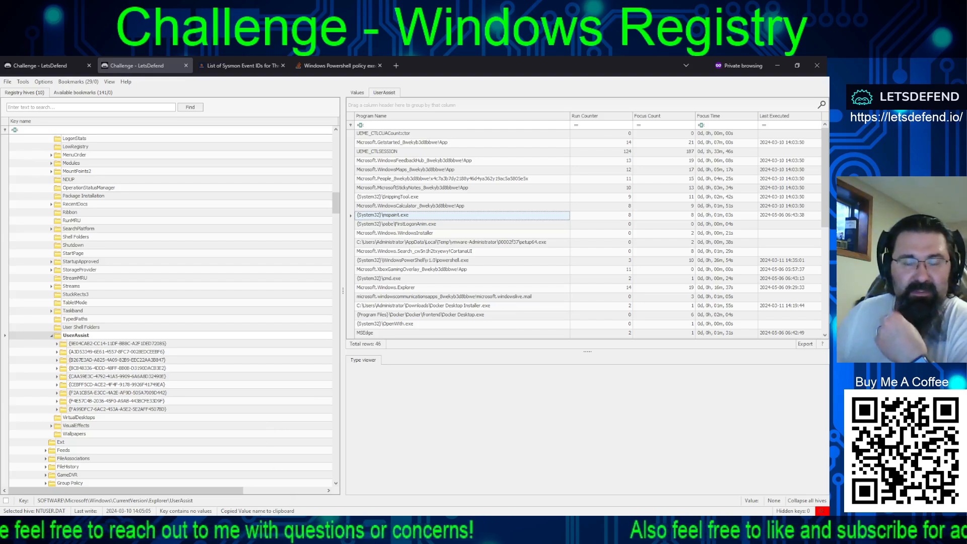
Step: Switch to the LetsDefend challenge page in the browser and review the remaining unanswered questions
{"action": "key", "text": "alt+Tab"}
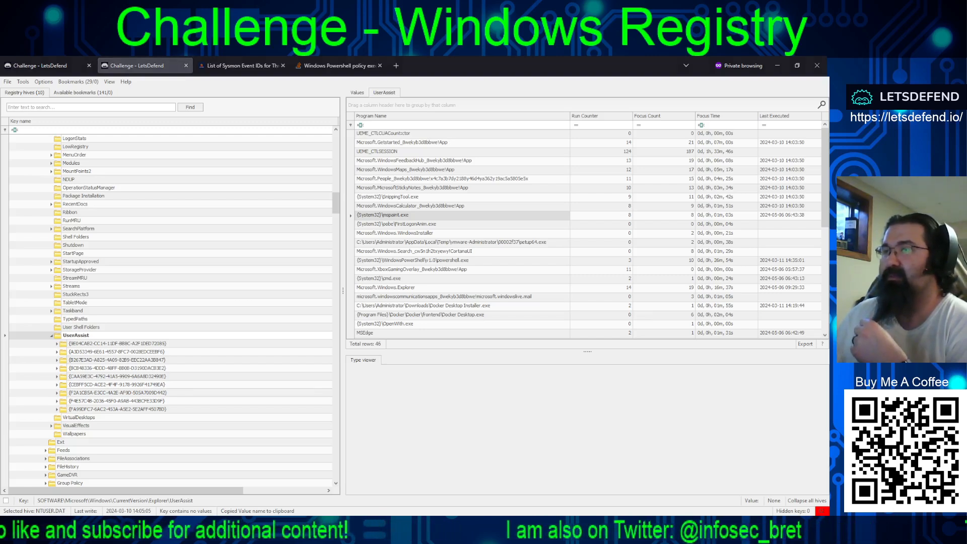
{"action": "key", "text": "alt+Tab"}
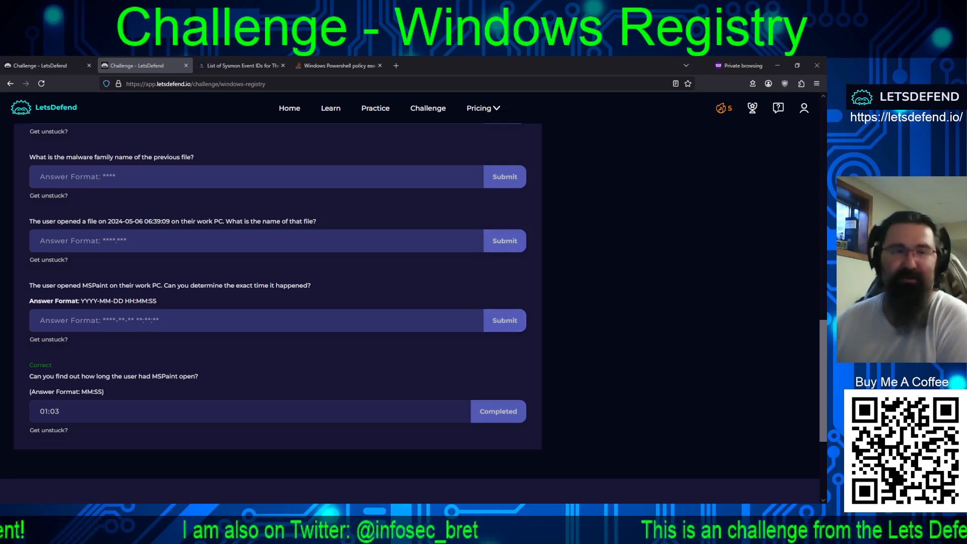
{"action": "scroll", "coordinate": [277, 302], "scroll_direction": "up", "scroll_amount": 10}
{"action": "scroll", "coordinate": [277, 302], "scroll_direction": "down", "scroll_amount": 7}
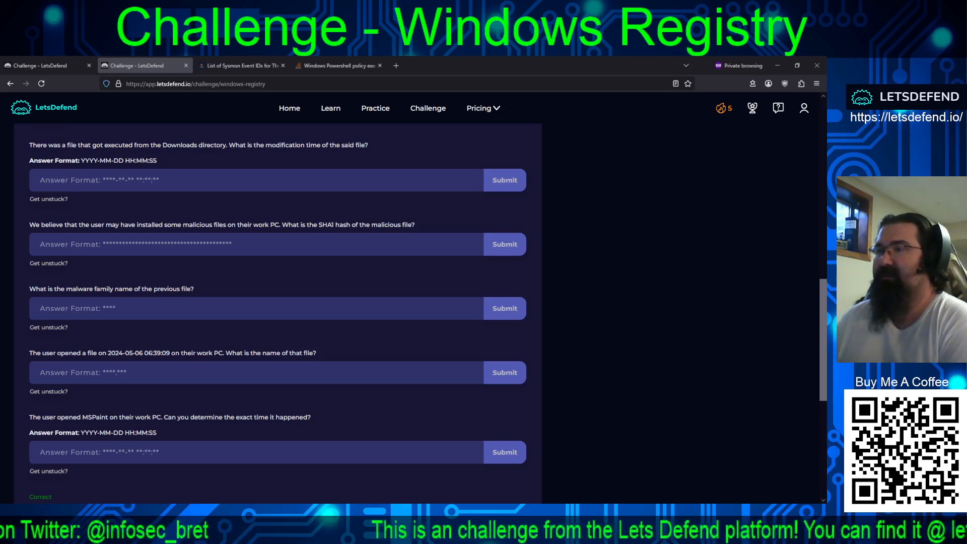
Step: Return to Registry Explorer and check the run and focus counts of the Docker Desktop Installer.exe and Docker Desktop.exe entries
{"action": "key", "text": "alt+Tab"}
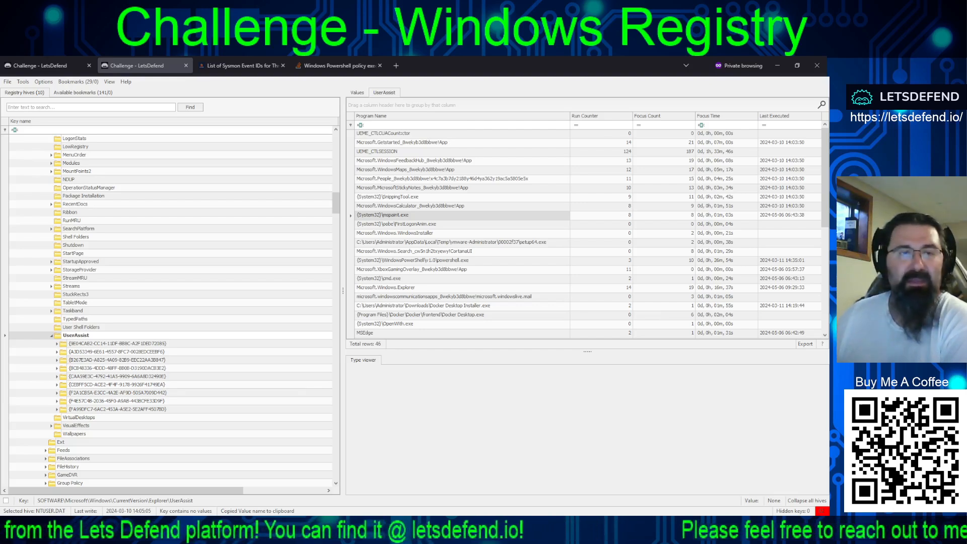
{"action": "left_click_drag", "start_coordinate": [336, 203], "coordinate": [327, 491]}
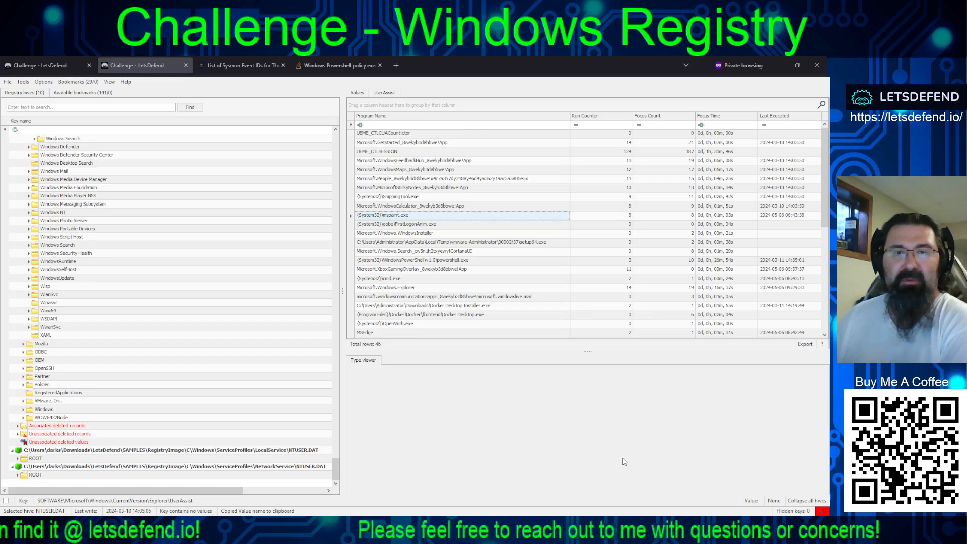
{"action": "left_click", "coordinate": [481, 315]}
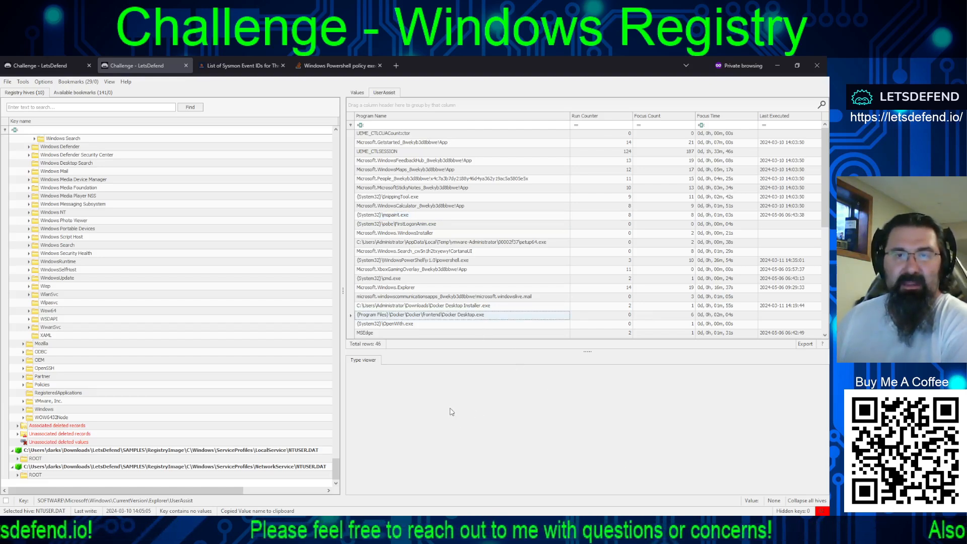
{"action": "left_click", "coordinate": [467, 306]}
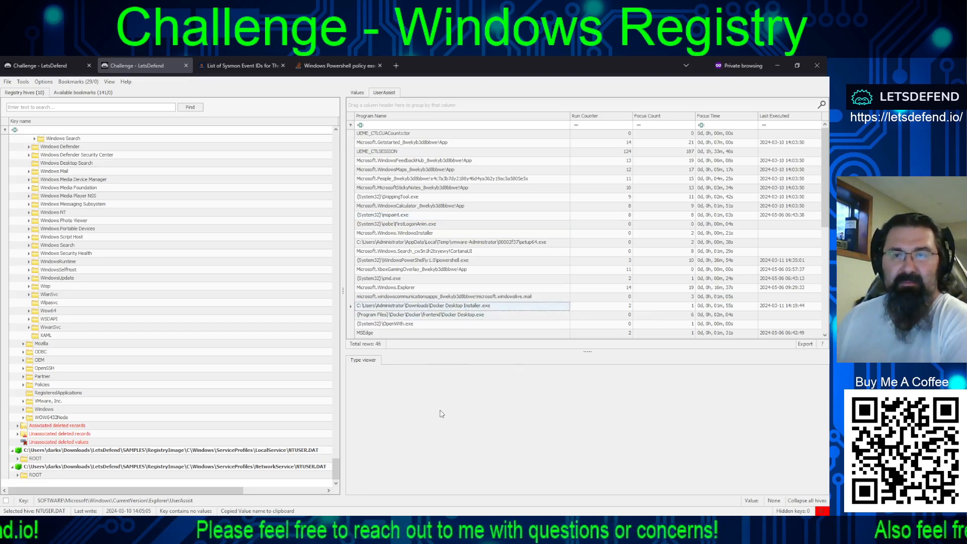
{"action": "left_click", "coordinate": [616, 308]}
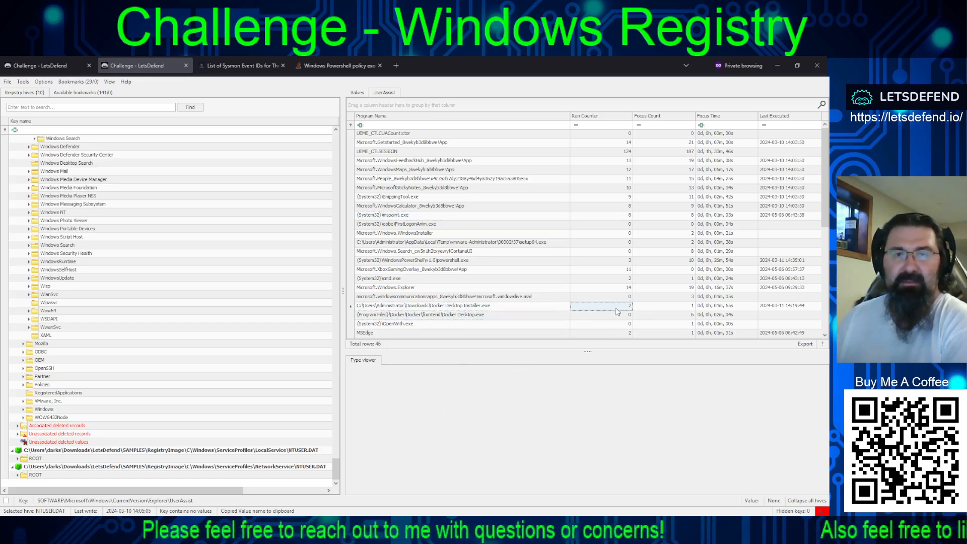
{"action": "left_click", "coordinate": [469, 316]}
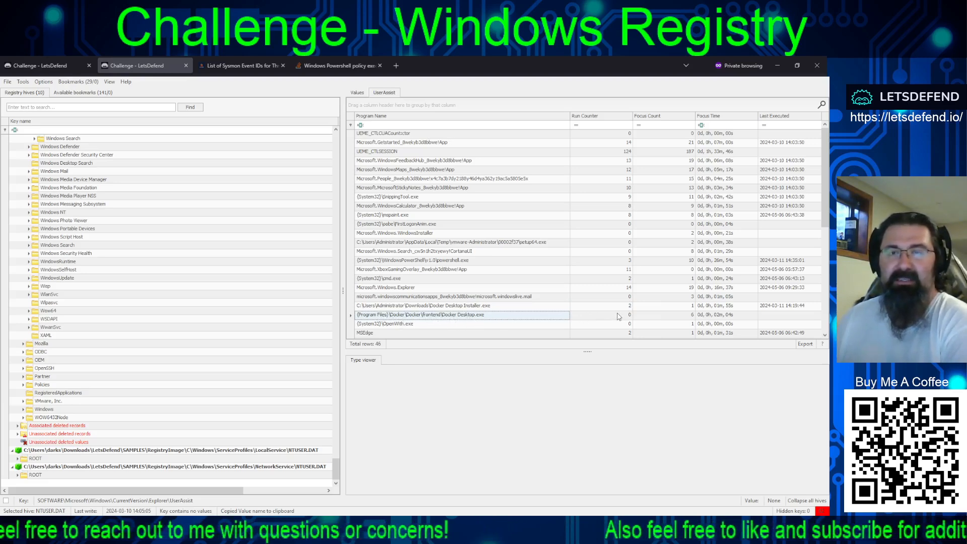
{"action": "left_click", "coordinate": [659, 316]}
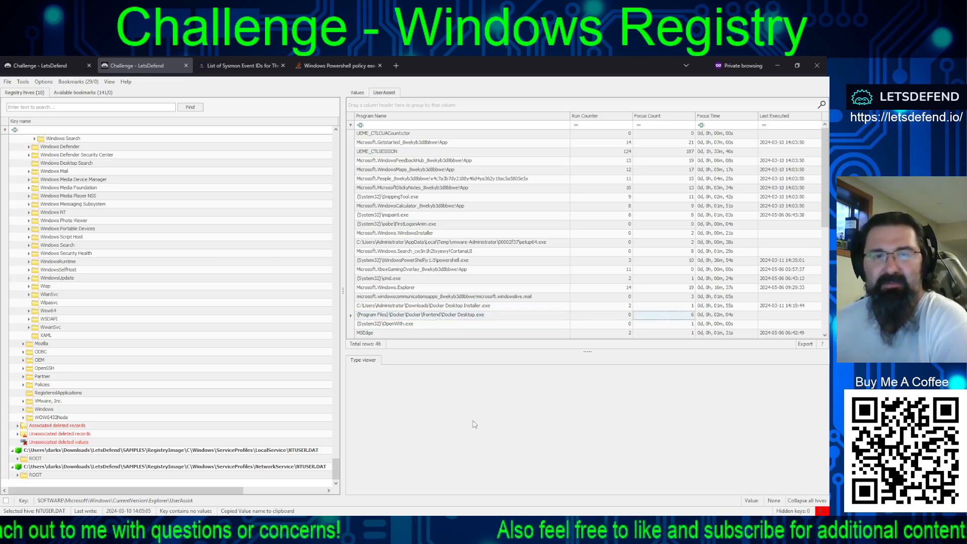
Step: Look through the remaining UserAssist entries and select DeathNote.exe in the Administrator's Downloads\DeathNote folder
{"action": "scroll", "coordinate": [534, 265], "scroll_direction": "down", "scroll_amount": 8}
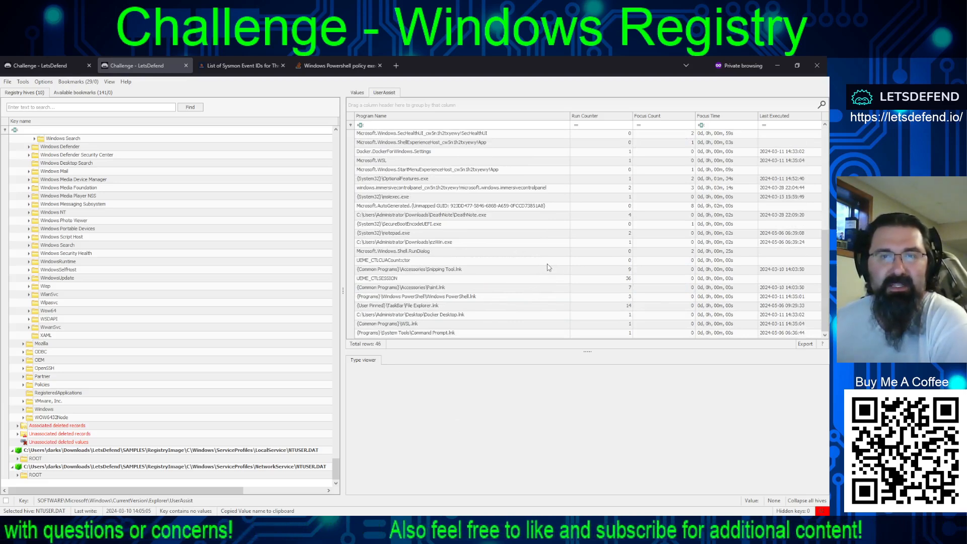
{"action": "left_click", "coordinate": [471, 216]}
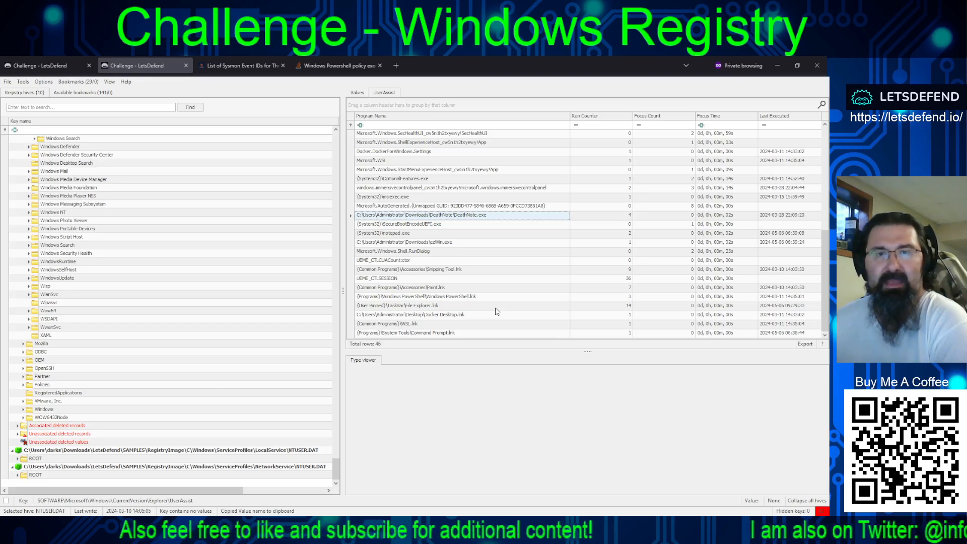
Step: Expand the ROOT of the System32\config\SYSTEM hive and open the Control key under ControlSet001
{"action": "scroll", "coordinate": [498, 295], "scroll_direction": "up", "scroll_amount": 4}
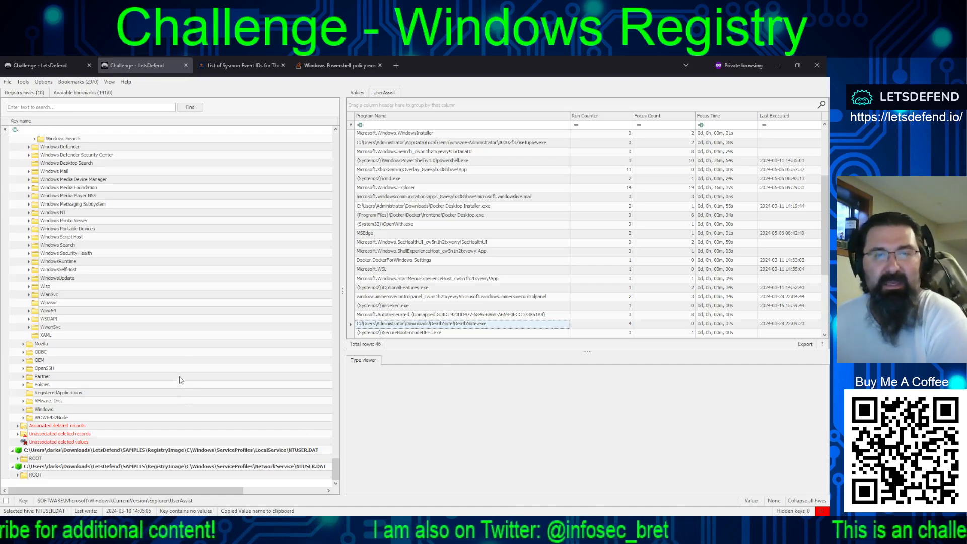
{"action": "scroll", "coordinate": [151, 402], "scroll_direction": "up", "scroll_amount": 10}
{"action": "scroll", "coordinate": [146, 391], "scroll_direction": "up", "scroll_amount": 15}
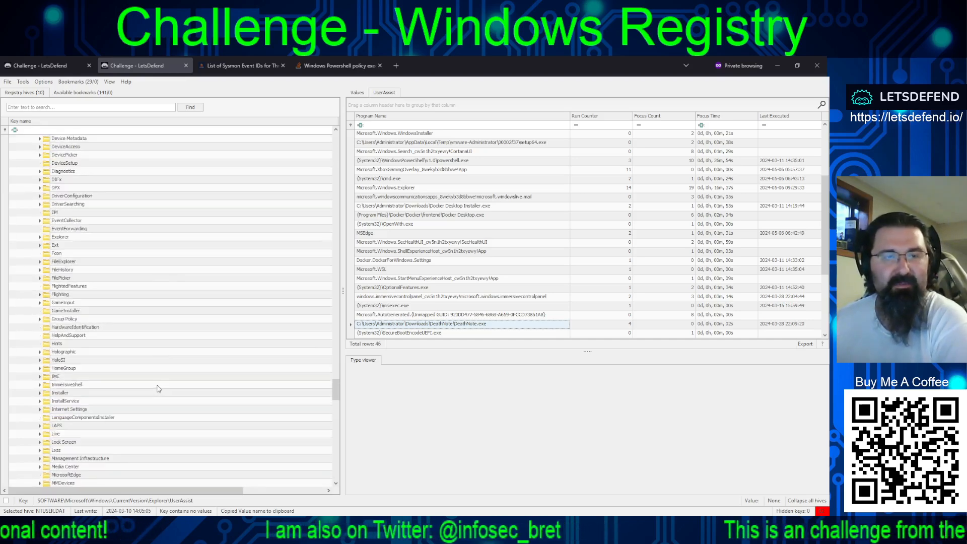
{"action": "scroll", "coordinate": [158, 388], "scroll_direction": "down", "scroll_amount": 15}
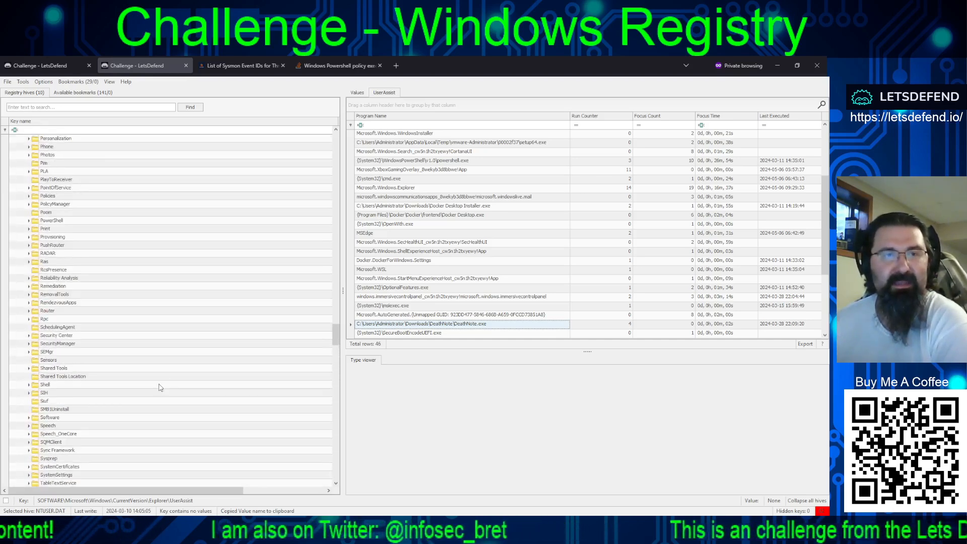
{"action": "scroll", "coordinate": [166, 386], "scroll_direction": "up", "scroll_amount": 20}
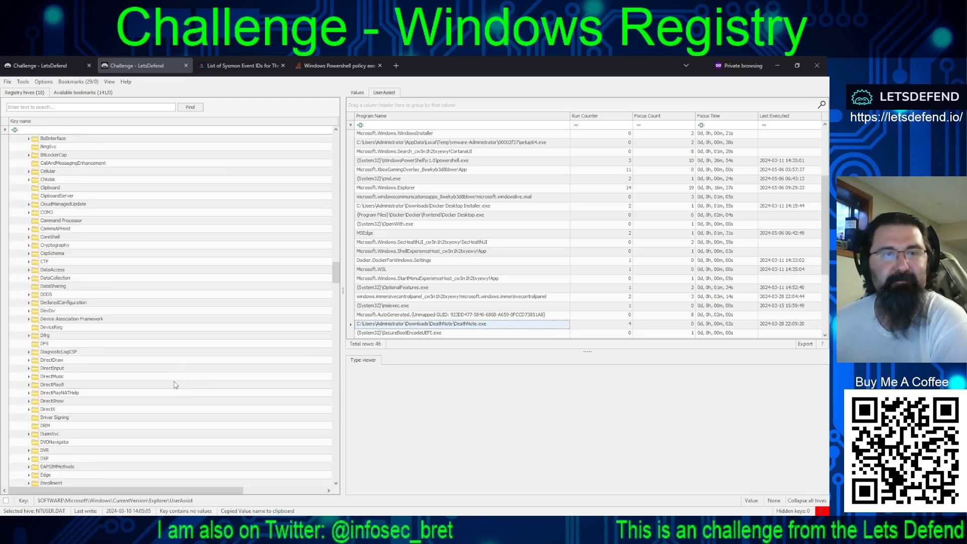
{"action": "scroll", "coordinate": [171, 383], "scroll_direction": "up", "scroll_amount": 18}
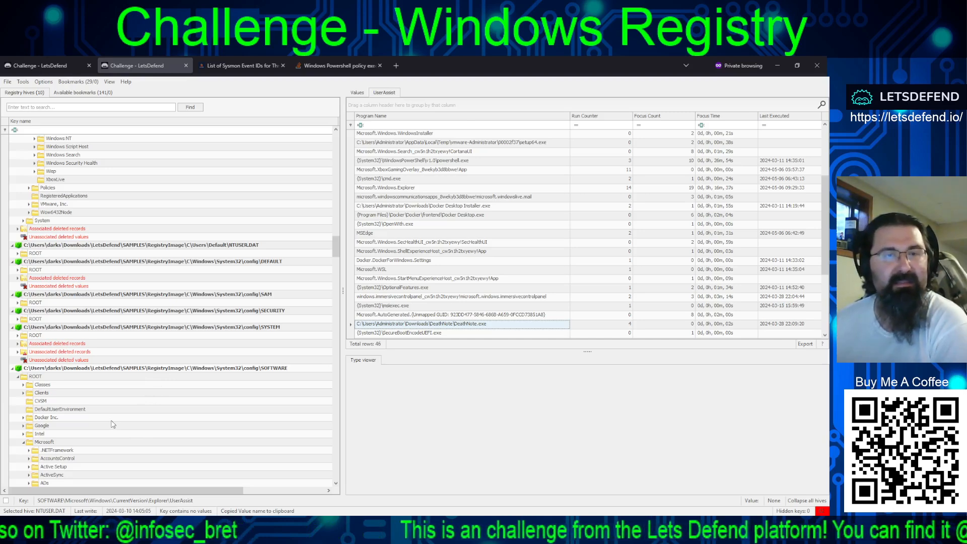
{"action": "left_click", "coordinate": [17, 335]}
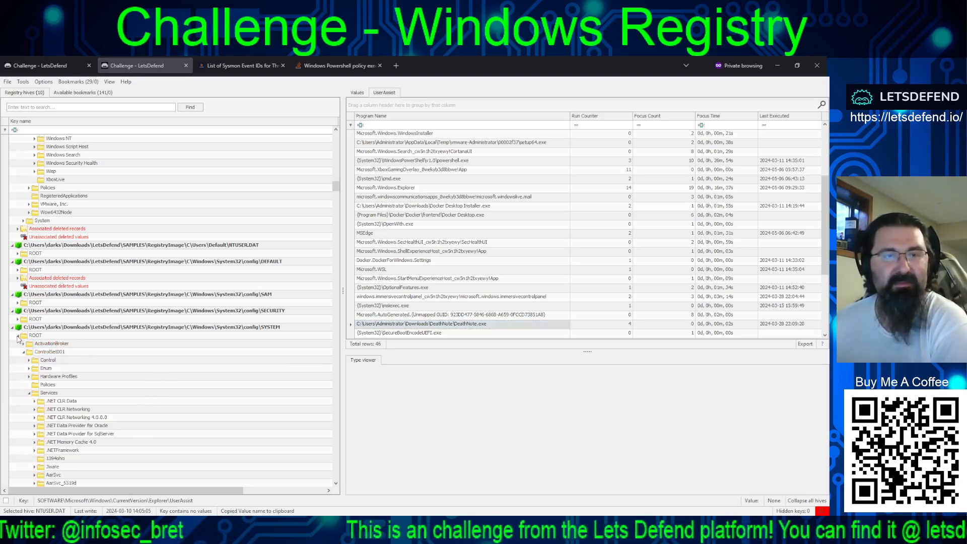
{"action": "left_click", "coordinate": [62, 354]}
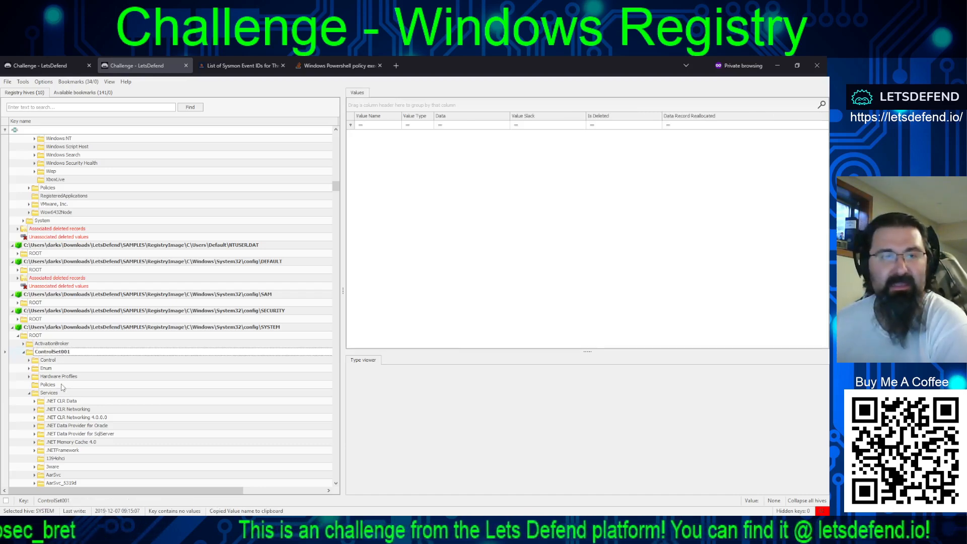
{"action": "left_click", "coordinate": [28, 359]}
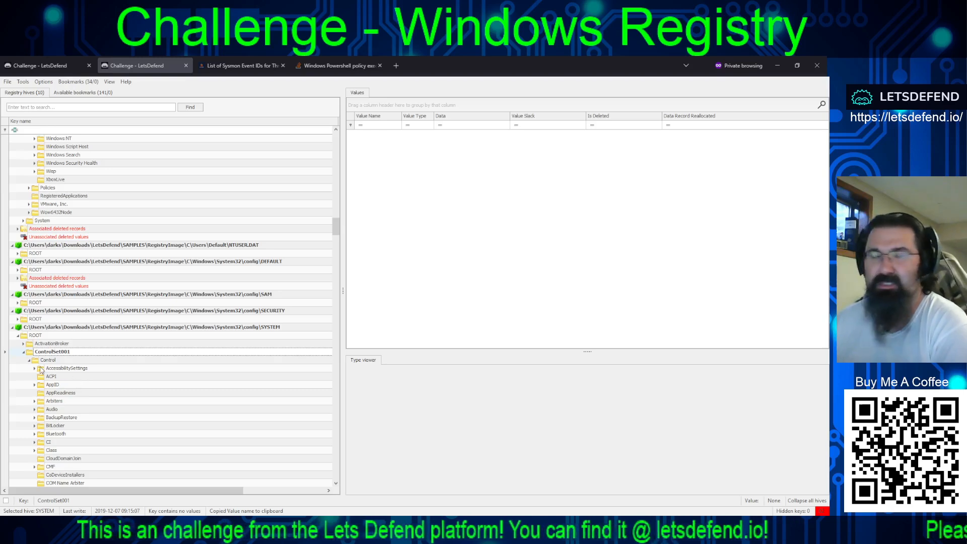
Step: Open the AppCompatCache key under Control\Session Manager and enlarge the area listing its cache entries
{"action": "scroll", "coordinate": [75, 398], "scroll_direction": "down", "scroll_amount": 9}
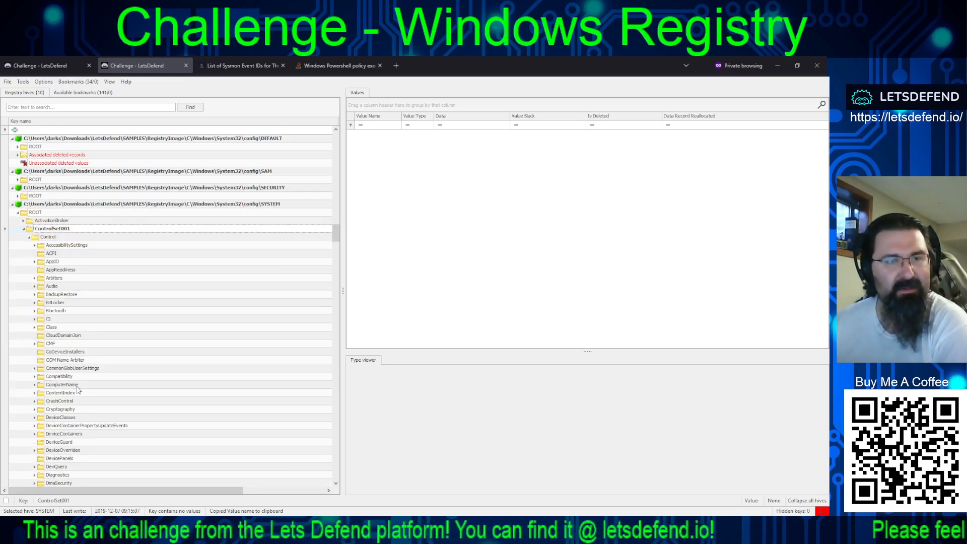
{"action": "scroll", "coordinate": [78, 393], "scroll_direction": "down", "scroll_amount": 15}
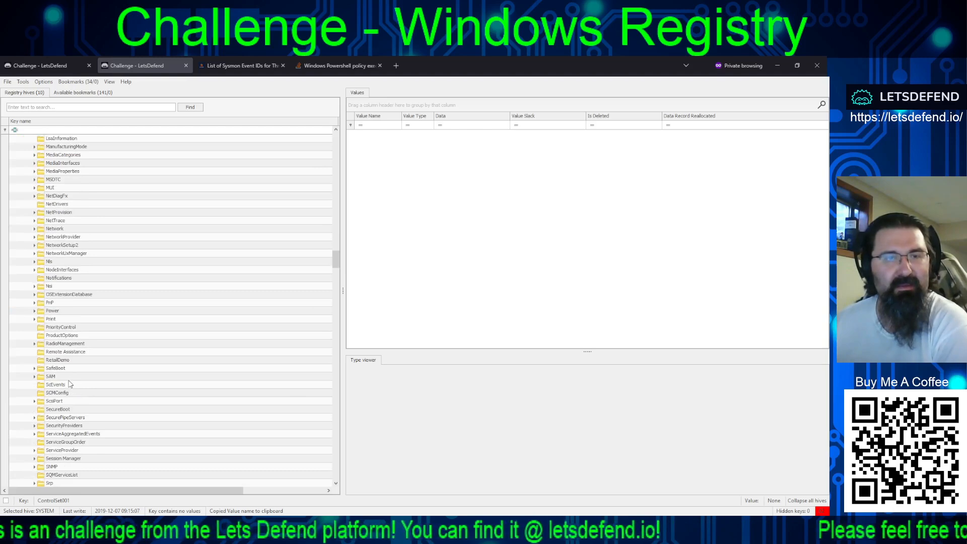
{"action": "left_click", "coordinate": [35, 458]}
{"action": "scroll", "coordinate": [51, 458], "scroll_direction": "down", "scroll_amount": 4}
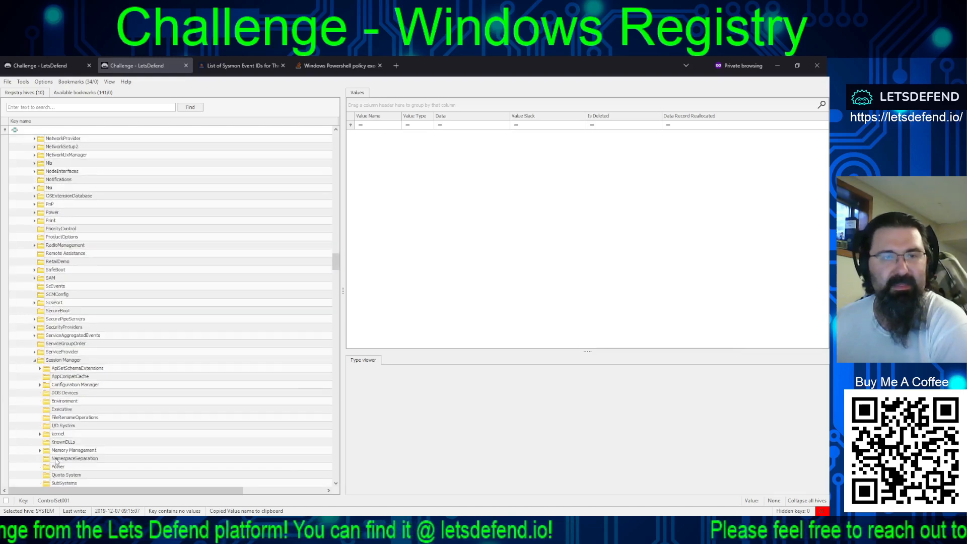
{"action": "left_click", "coordinate": [56, 376]}
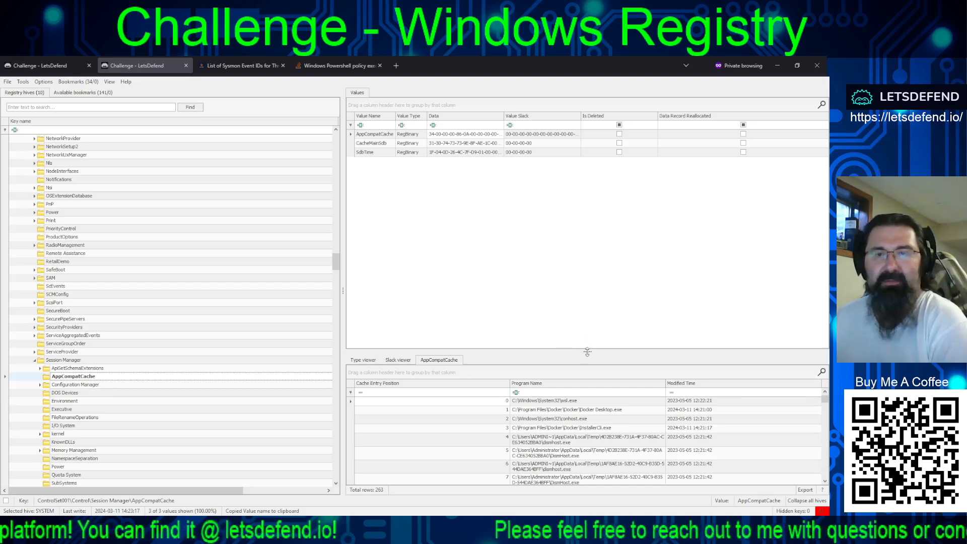
{"action": "left_click_drag", "start_coordinate": [587, 351], "coordinate": [581, 176]}
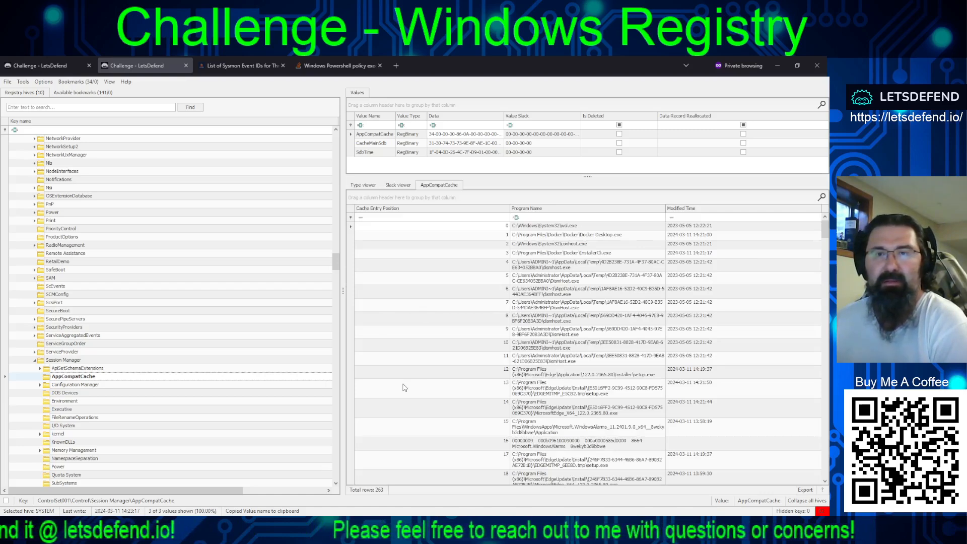
Step: Select the Docker Desktop.exe cache entry and look through the AppCompatCache program names and modified times
{"action": "left_click", "coordinate": [468, 237]}
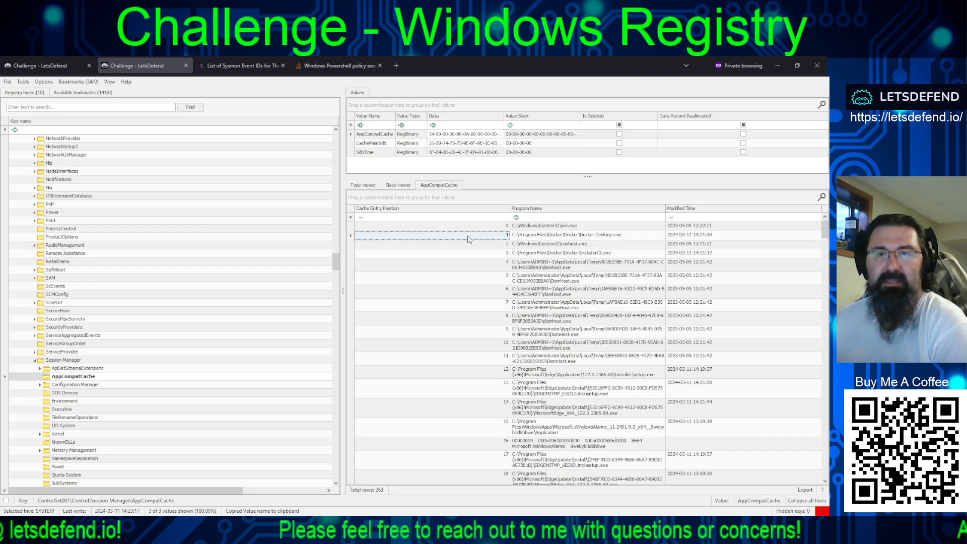
{"action": "left_click", "coordinate": [569, 235]}
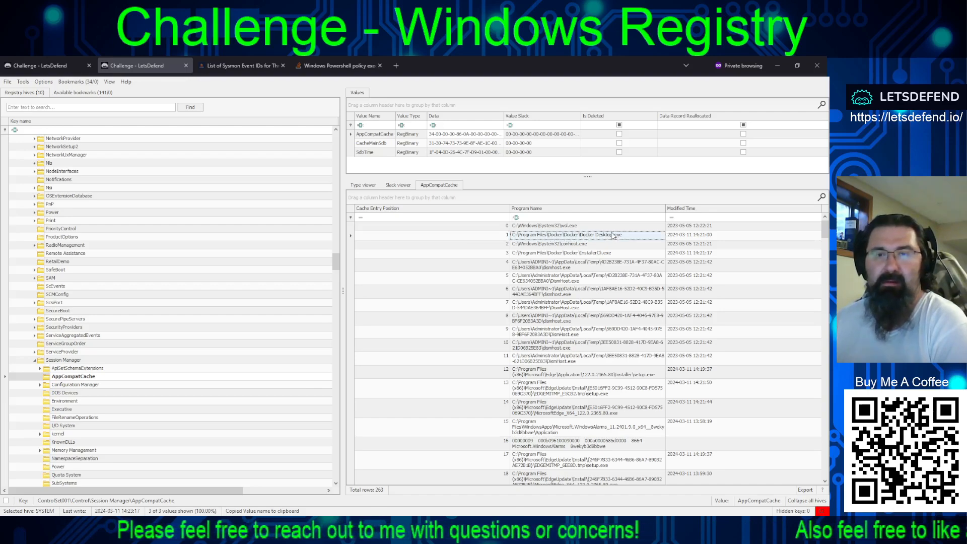
{"action": "scroll", "coordinate": [611, 302], "scroll_direction": "down", "scroll_amount": 20}
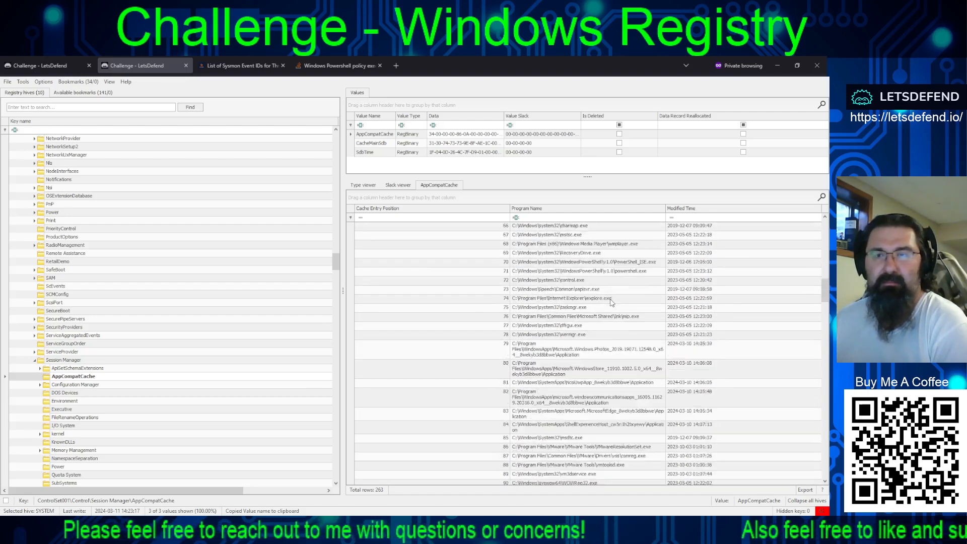
{"action": "scroll", "coordinate": [611, 300], "scroll_direction": "down", "scroll_amount": 20}
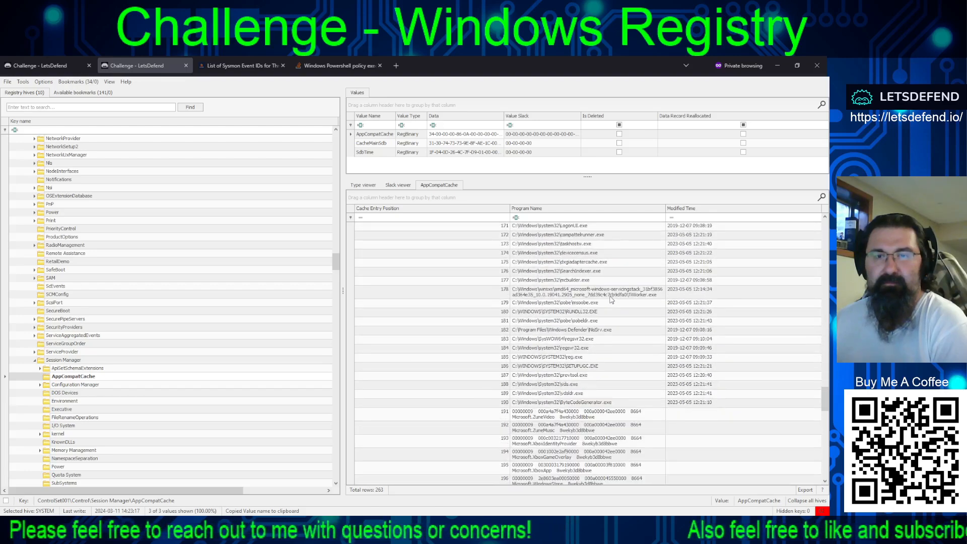
{"action": "scroll", "coordinate": [600, 344], "scroll_direction": "down", "scroll_amount": 15}
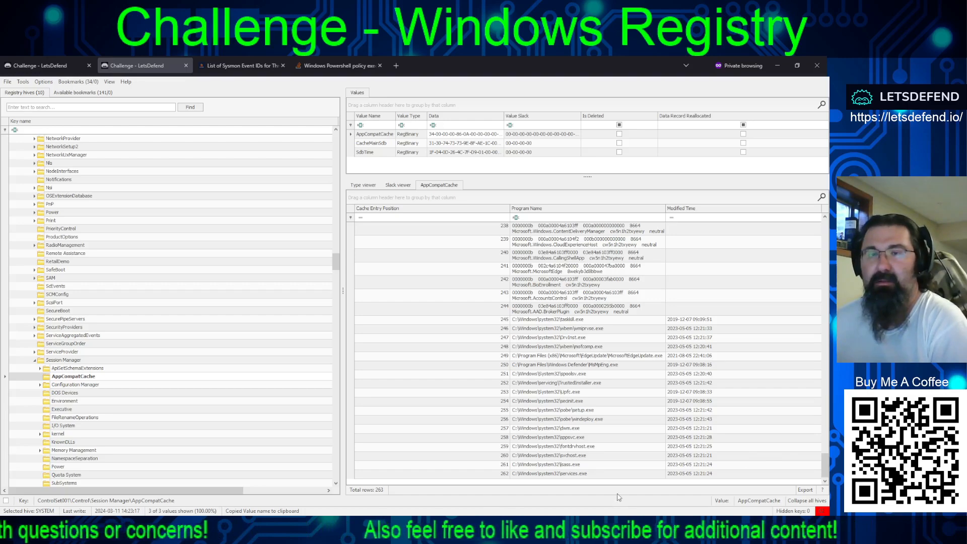
{"action": "scroll", "coordinate": [636, 427], "scroll_direction": "up", "scroll_amount": 5}
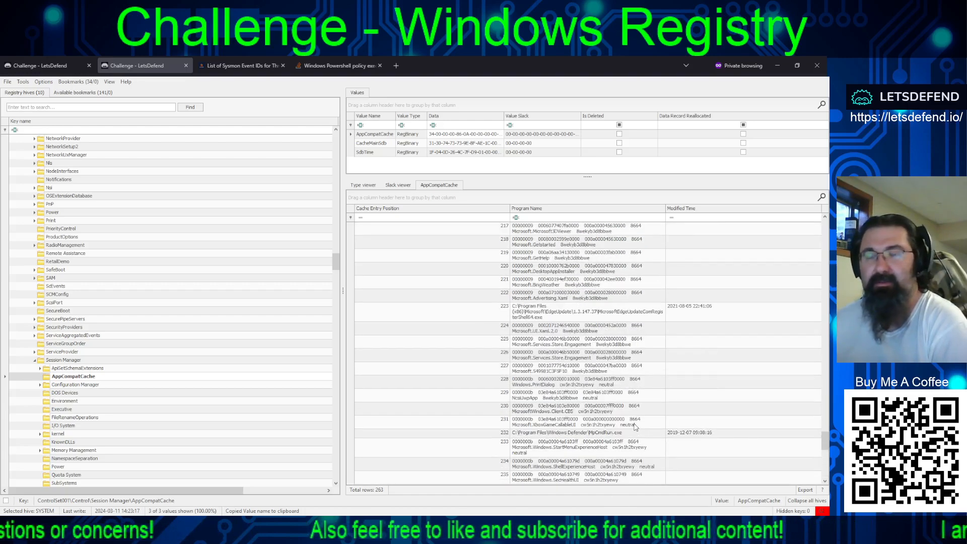
{"action": "scroll", "coordinate": [615, 446], "scroll_direction": "up", "scroll_amount": 10}
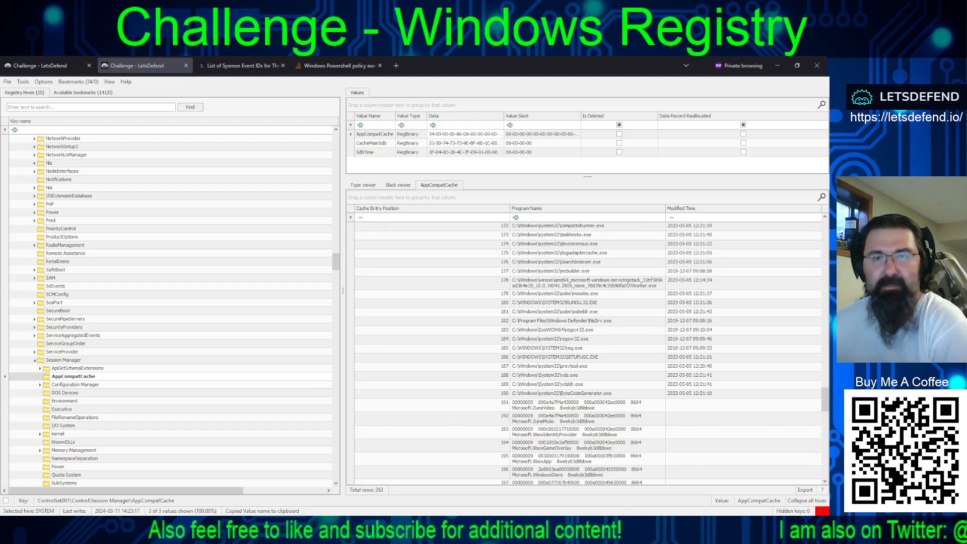
{"action": "scroll", "coordinate": [587, 353], "scroll_direction": "up", "scroll_amount": 4}
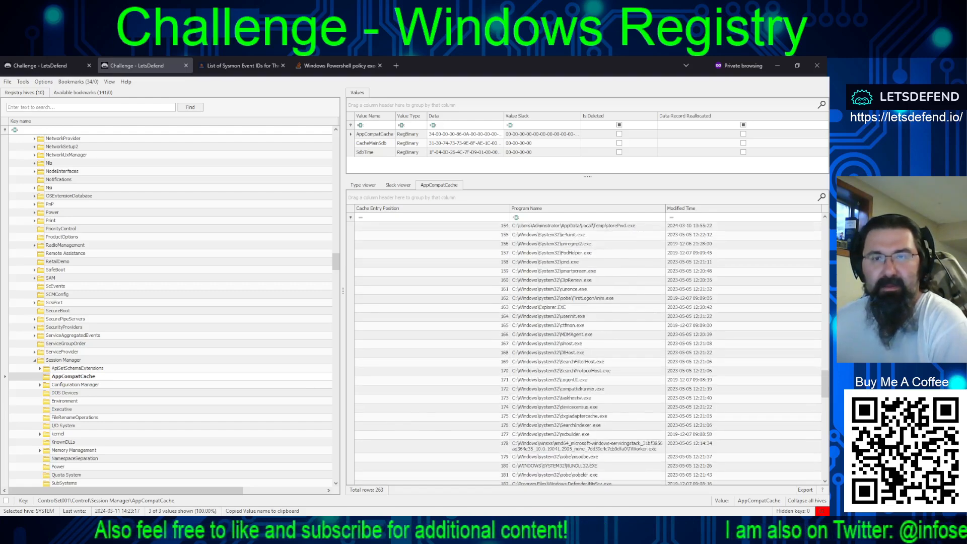
{"action": "scroll", "coordinate": [587, 353], "scroll_direction": "up", "scroll_amount": 5}
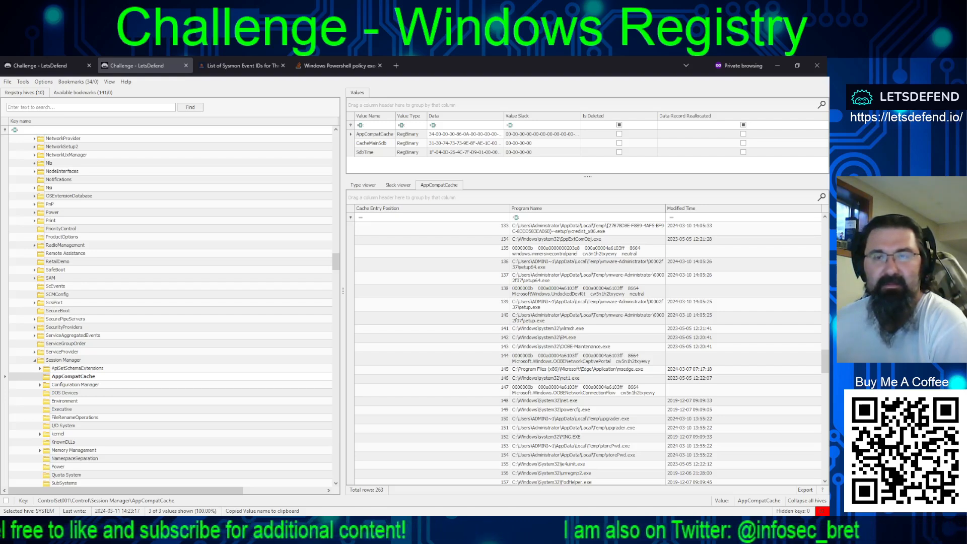
{"action": "scroll", "coordinate": [586, 352], "scroll_direction": "up", "scroll_amount": 3}
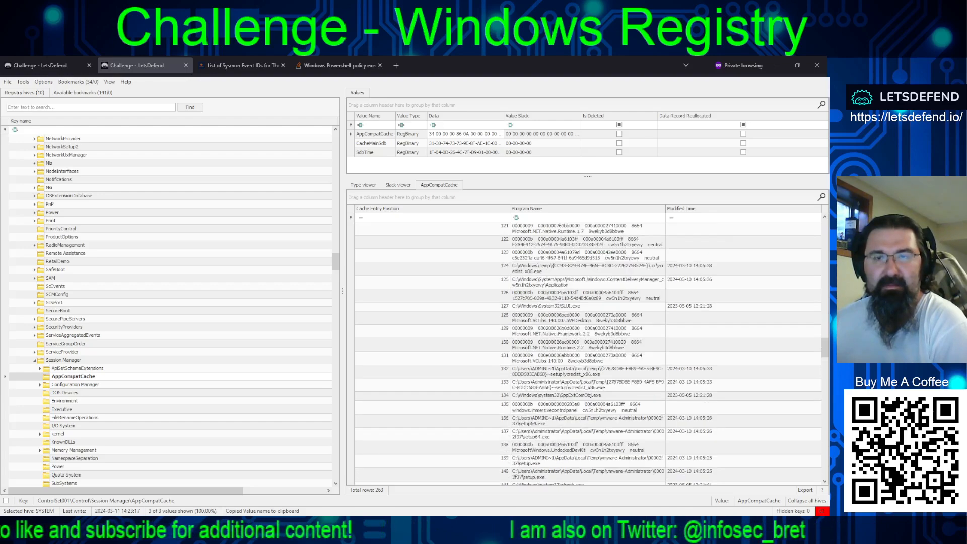
{"action": "scroll", "coordinate": [586, 353], "scroll_direction": "up", "scroll_amount": 3}
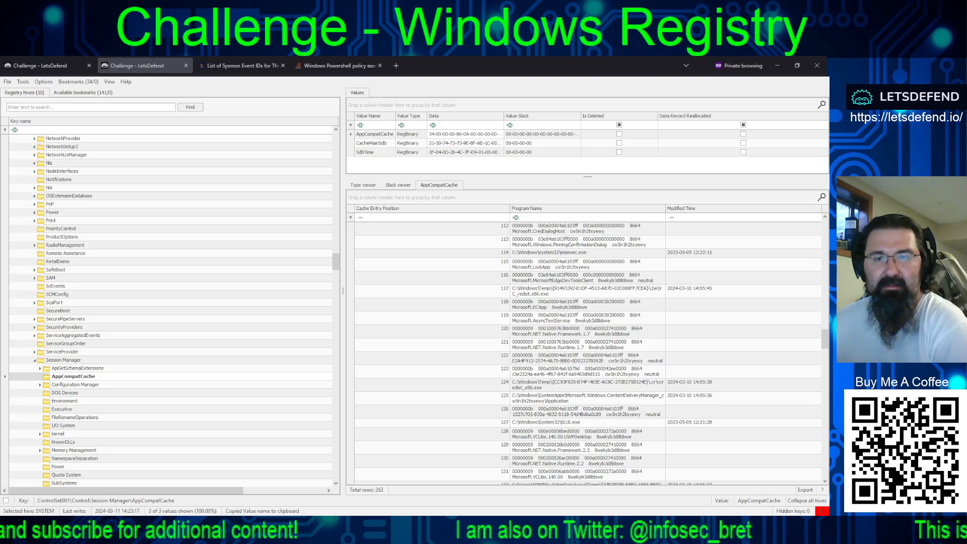
{"action": "scroll", "coordinate": [586, 353], "scroll_direction": "up", "scroll_amount": 4}
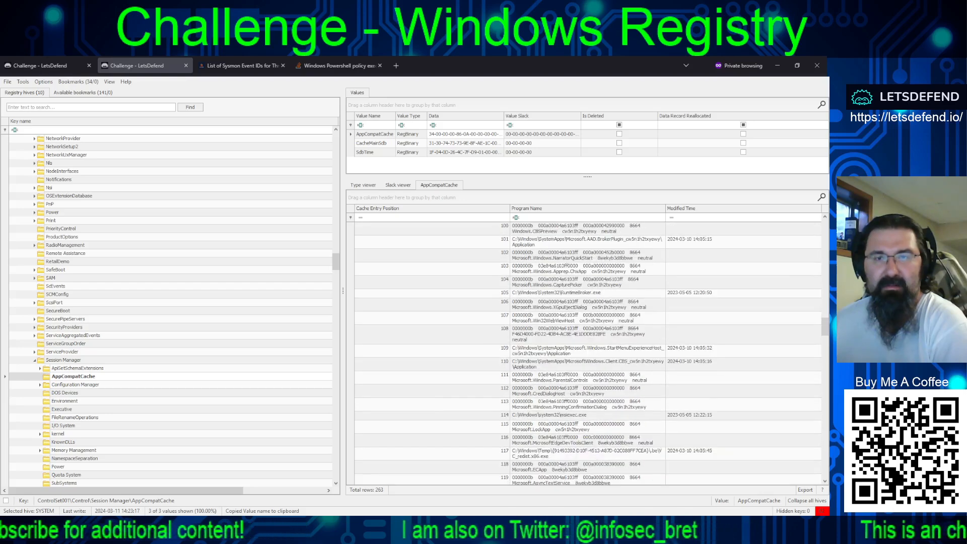
Step: Filter the AppCompatCache program names by "docker" and select the modified time of Docker Desktop Installer.exe in the Administrator's Downloads folder
{"action": "left_click", "coordinate": [582, 209]}
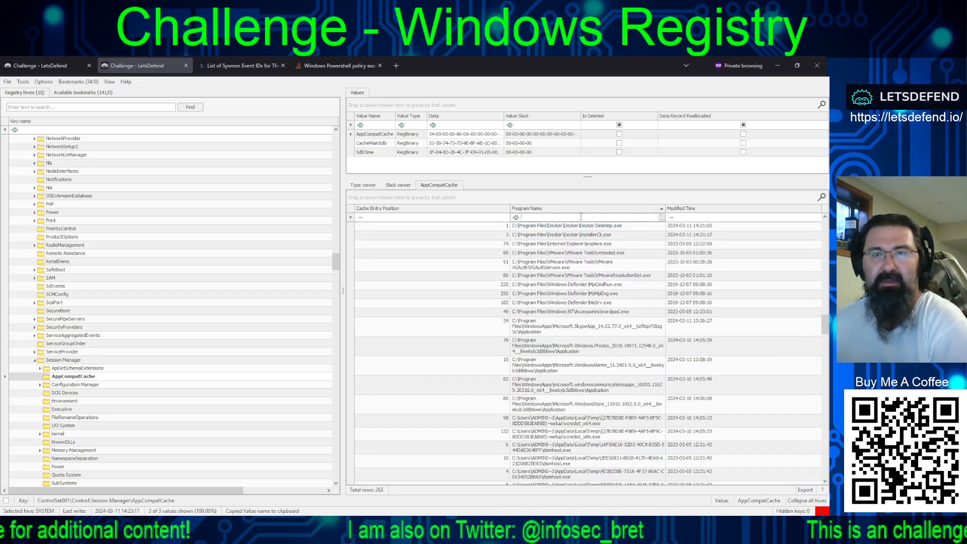
{"action": "type", "text": "docker"}
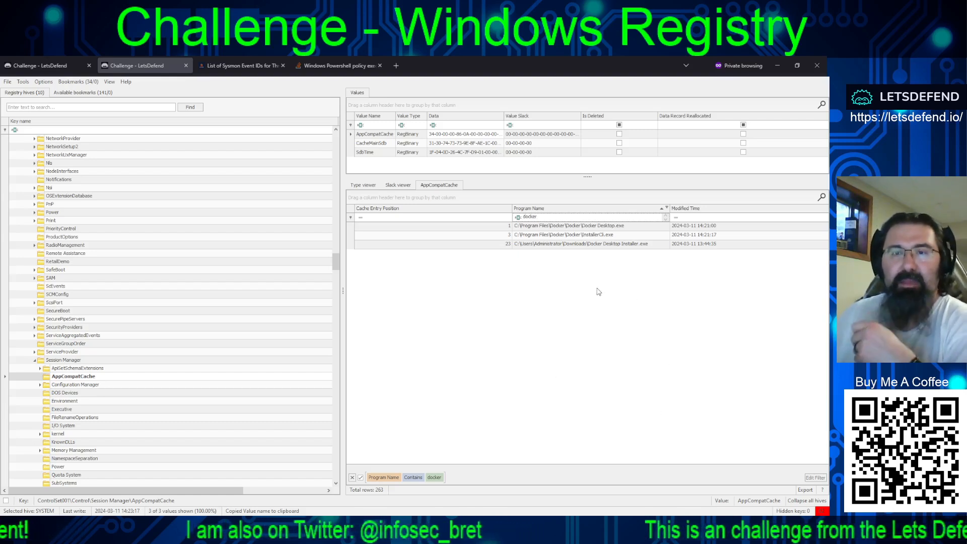
{"action": "left_click", "coordinate": [572, 245]}
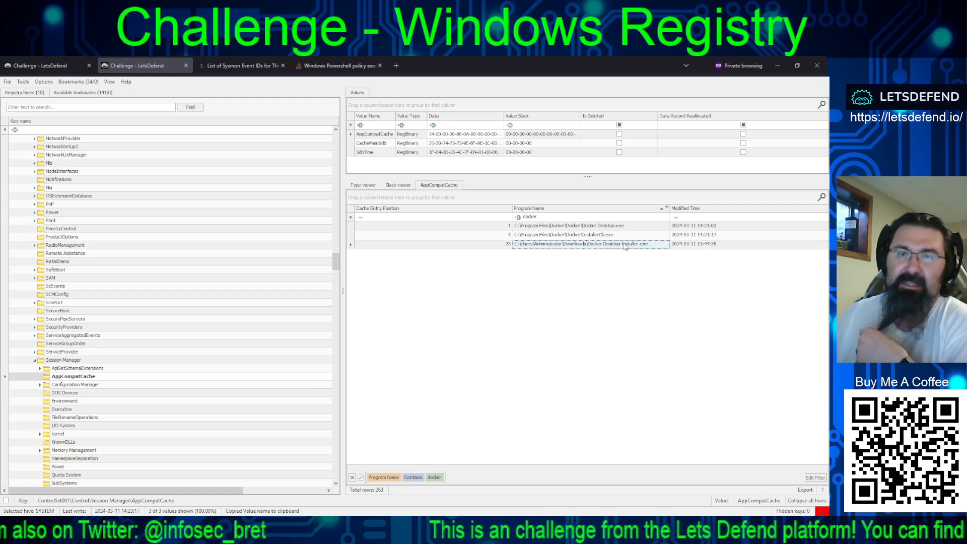
{"action": "left_click", "coordinate": [694, 246]}
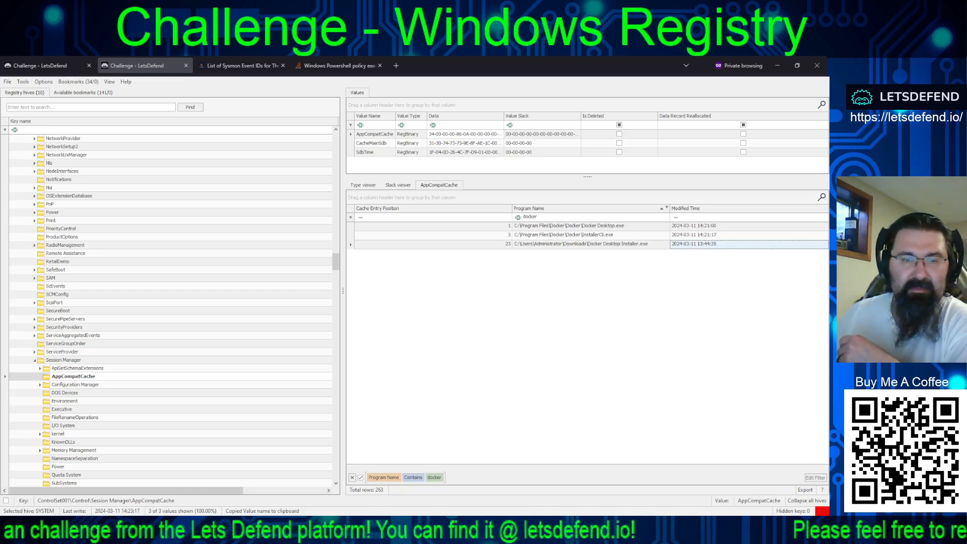
{"action": "left_click", "coordinate": [694, 243]}
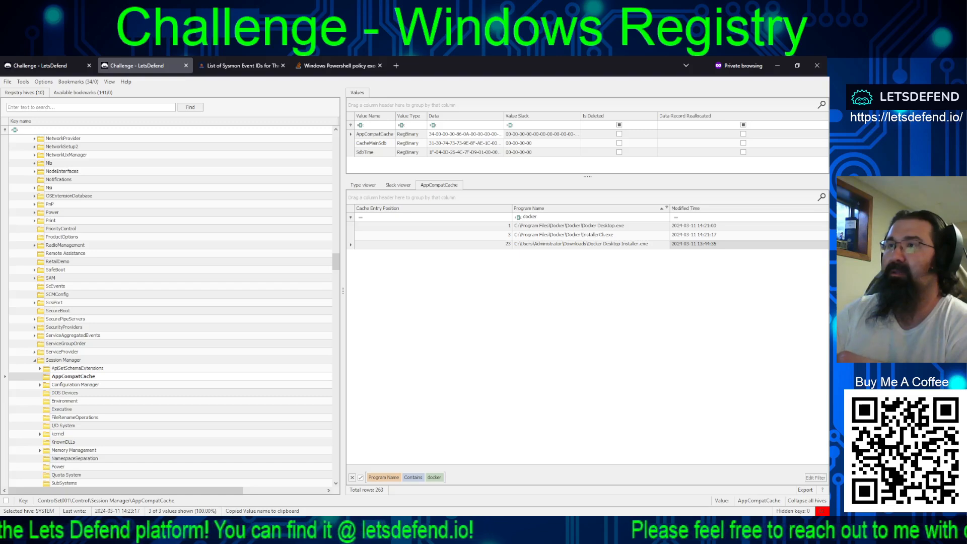
{"action": "left_click", "coordinate": [693, 244]}
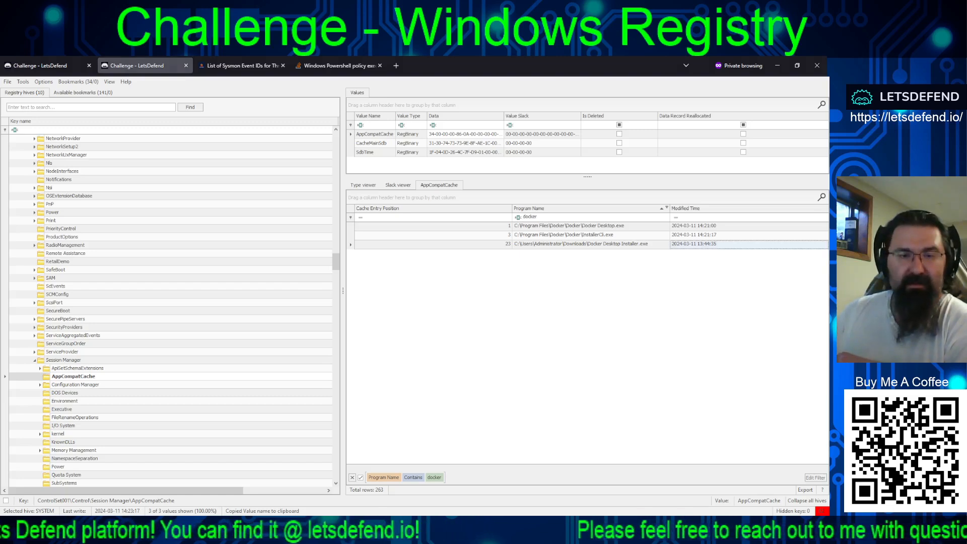
{"action": "key", "text": "alt+Tab"}
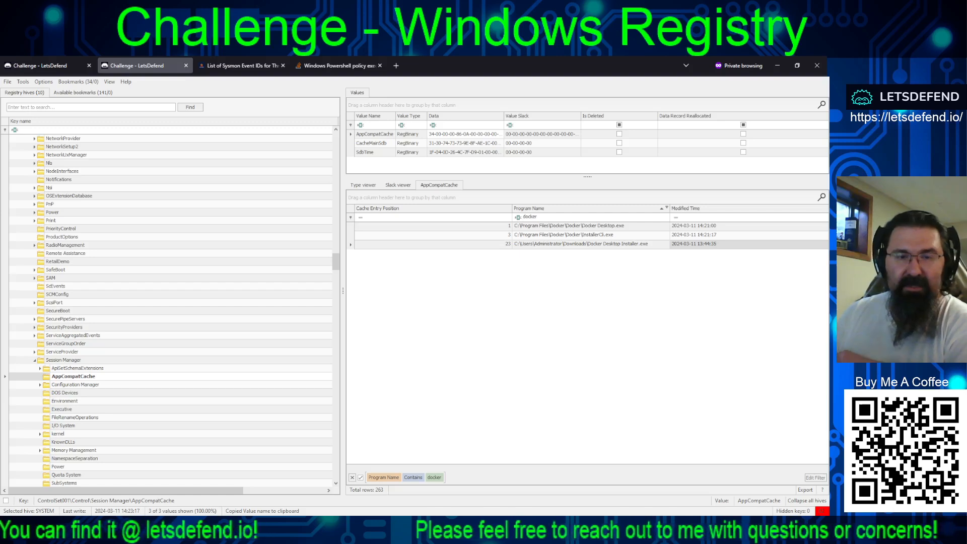
{"action": "key", "text": "alt+Tab"}
{"action": "key", "text": "alt+Tab"}
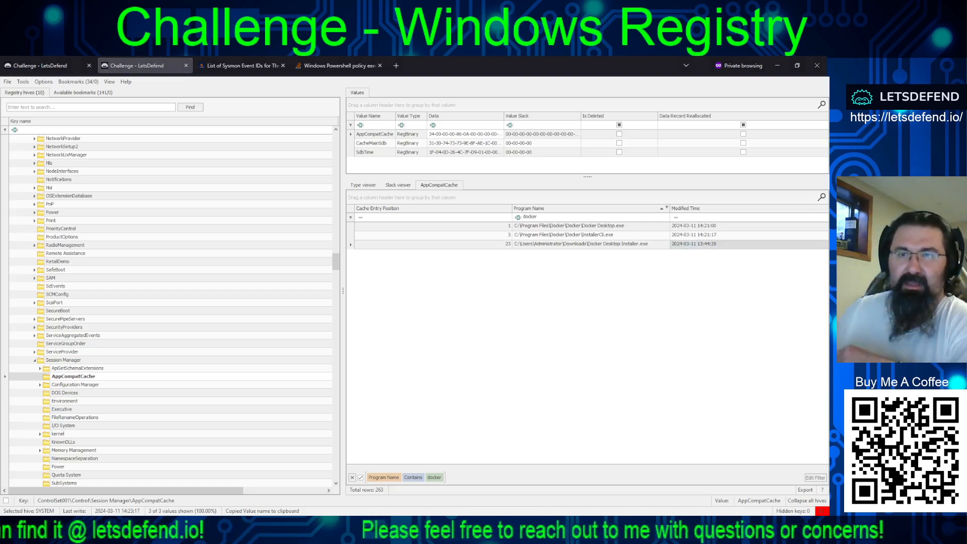
{"action": "key", "text": "alt+Tab"}
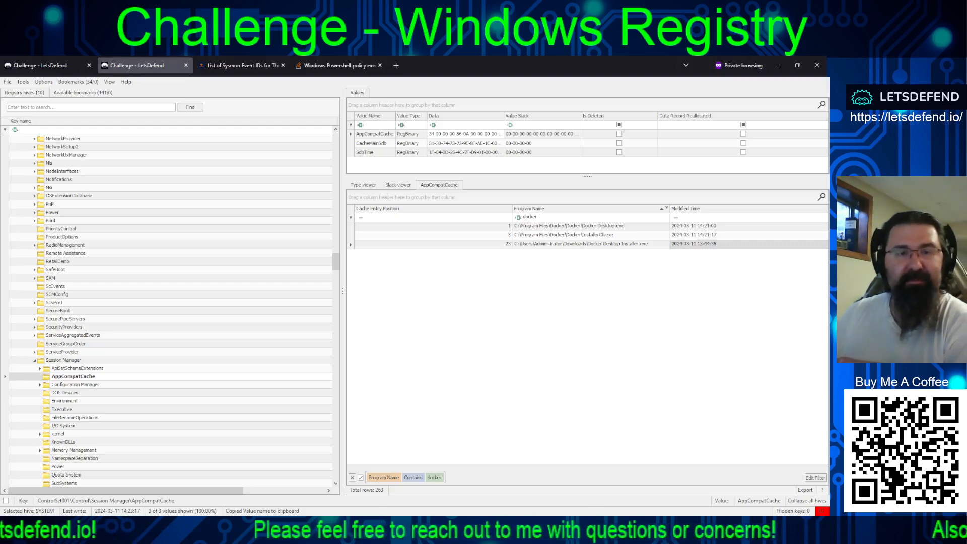
{"action": "key", "text": "alt+Tab"}
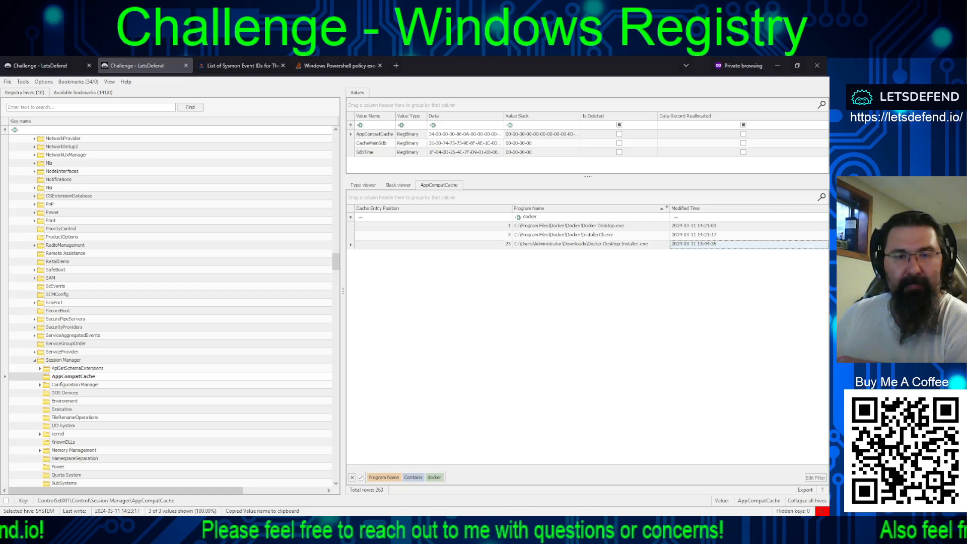
{"action": "key", "text": "alt+Tab"}
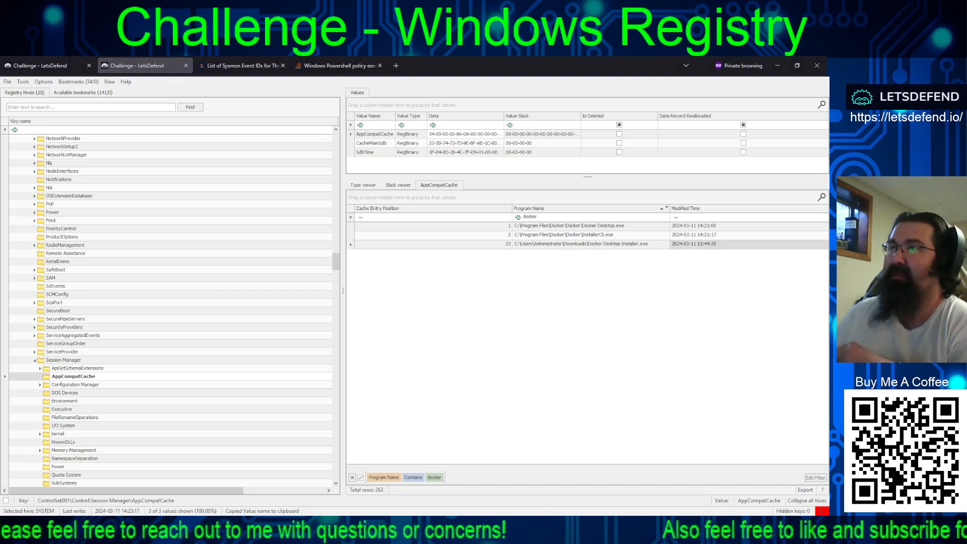
{"action": "key", "text": "alt+Tab"}
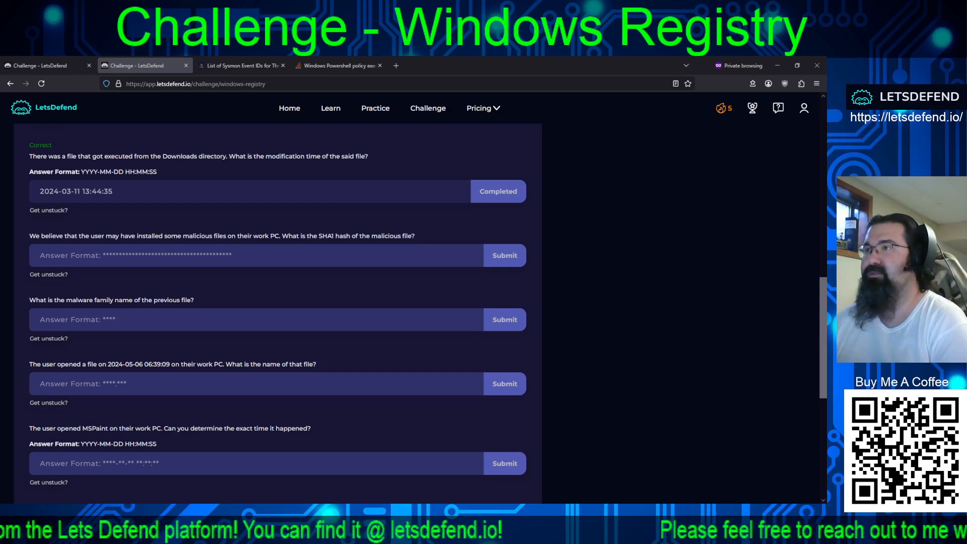
{"action": "key", "text": "alt+Tab"}
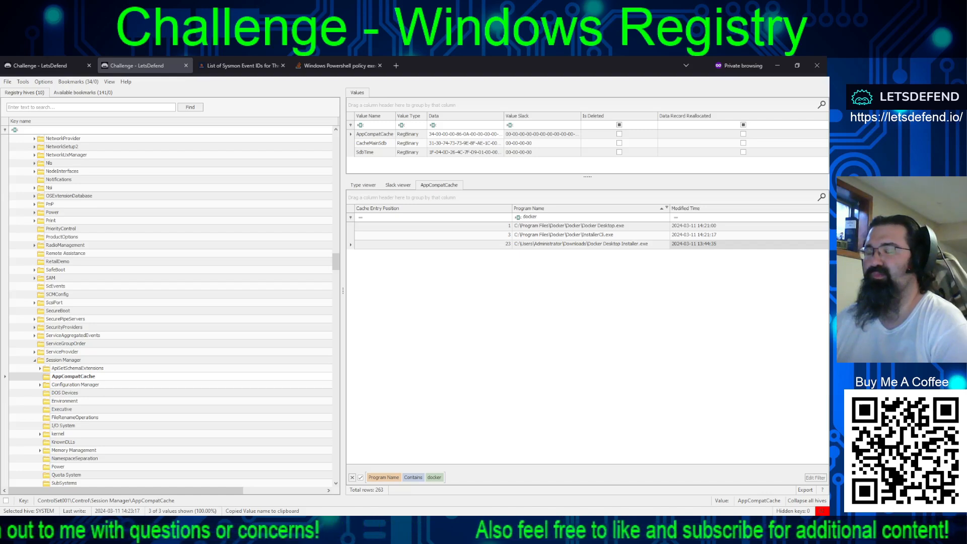
Step: Return to the start of the registry hive tree and collapse the Administrator's NTUSER.DAT hive
{"action": "scroll", "coordinate": [171, 308], "scroll_direction": "down", "scroll_amount": 1}
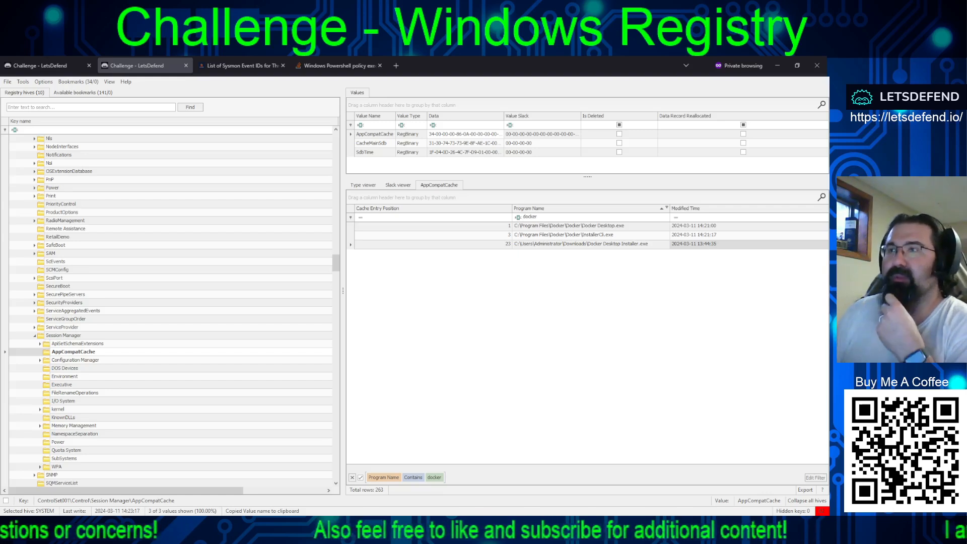
{"action": "scroll", "coordinate": [171, 307], "scroll_direction": "up", "scroll_amount": 4}
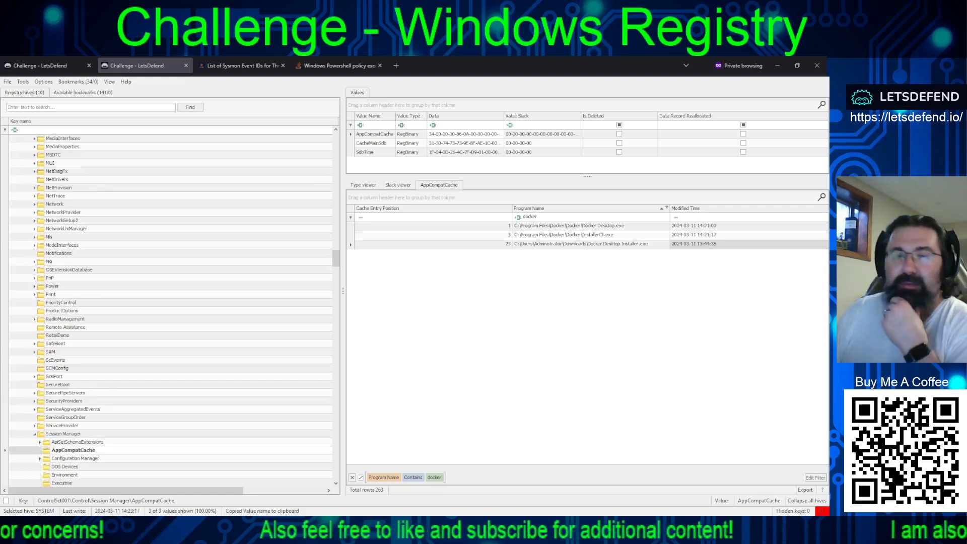
{"action": "left_click_drag", "start_coordinate": [336, 258], "coordinate": [341, 85]}
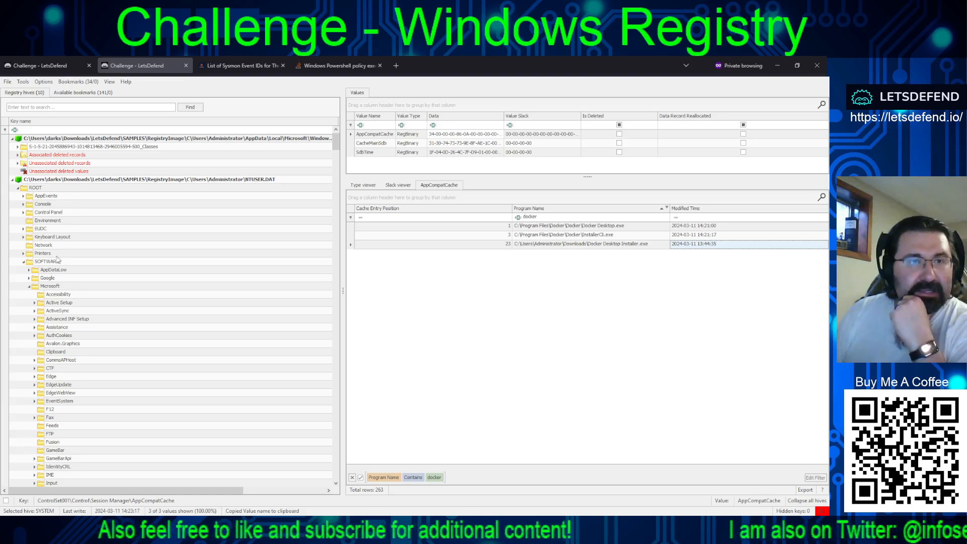
{"action": "left_click", "coordinate": [12, 180]}
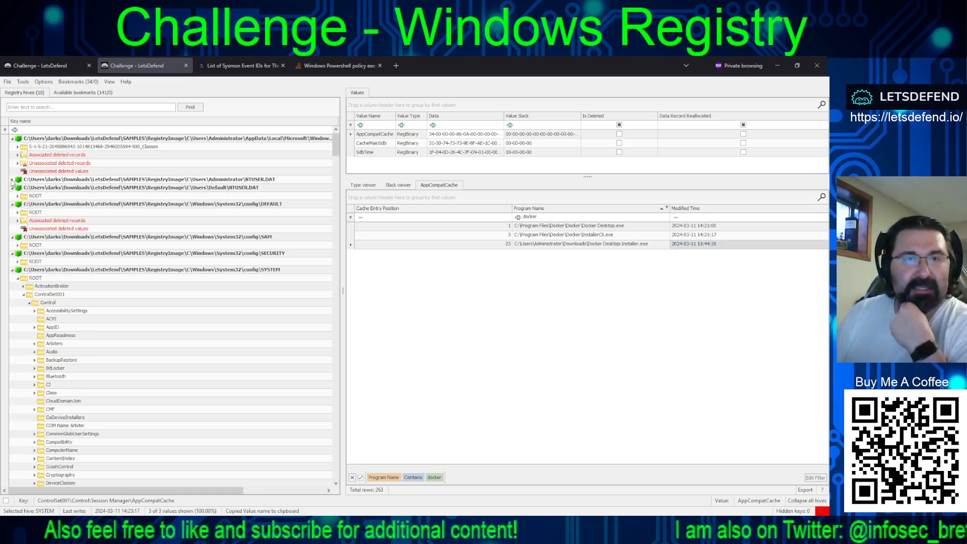
Step: Look briefly at the ROOT keys of the Default user's NTUSER.DAT, DEFAULT, SAM and SECURITY hives, collapsing each one again
{"action": "left_click", "coordinate": [18, 196]}
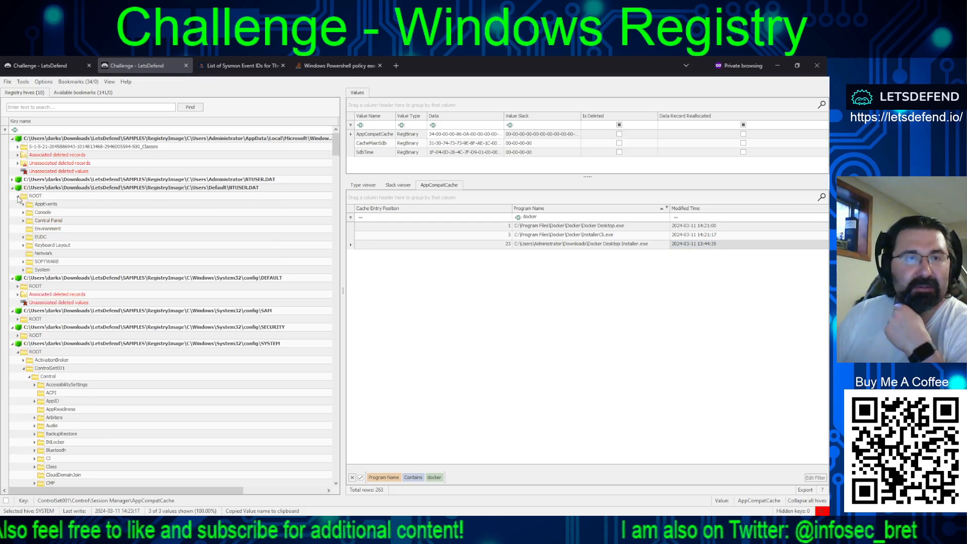
{"action": "left_click", "coordinate": [17, 196]}
{"action": "left_click", "coordinate": [18, 212]}
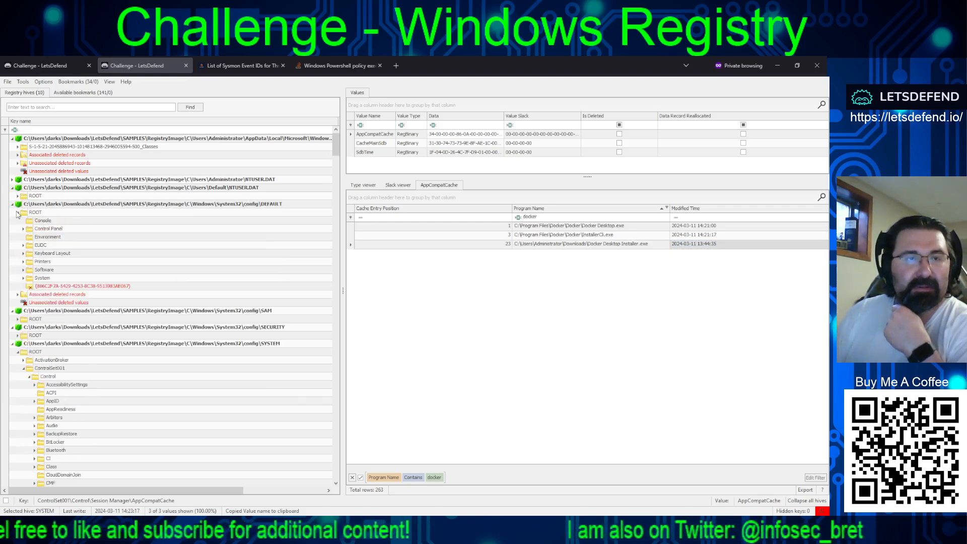
{"action": "left_click", "coordinate": [17, 212]}
{"action": "left_click", "coordinate": [17, 246]}
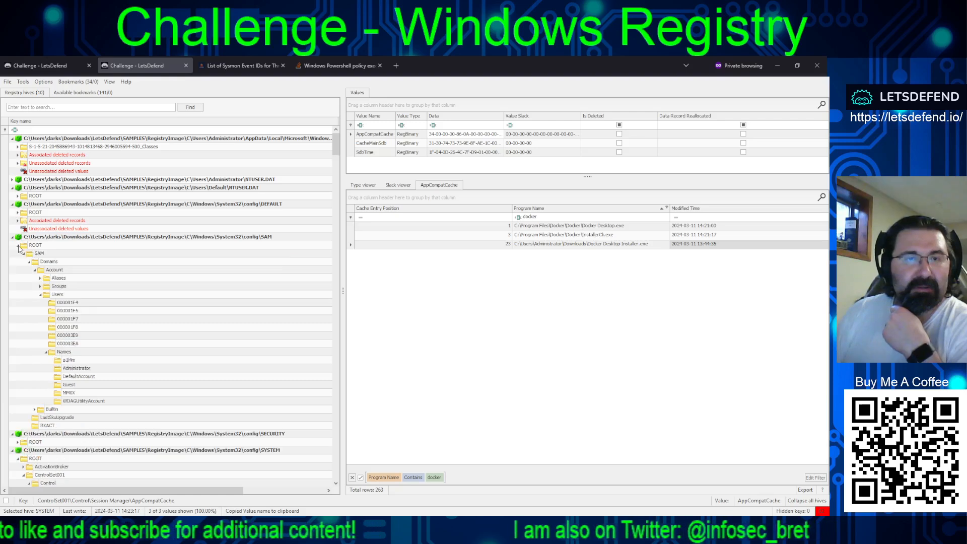
{"action": "left_click", "coordinate": [18, 245]}
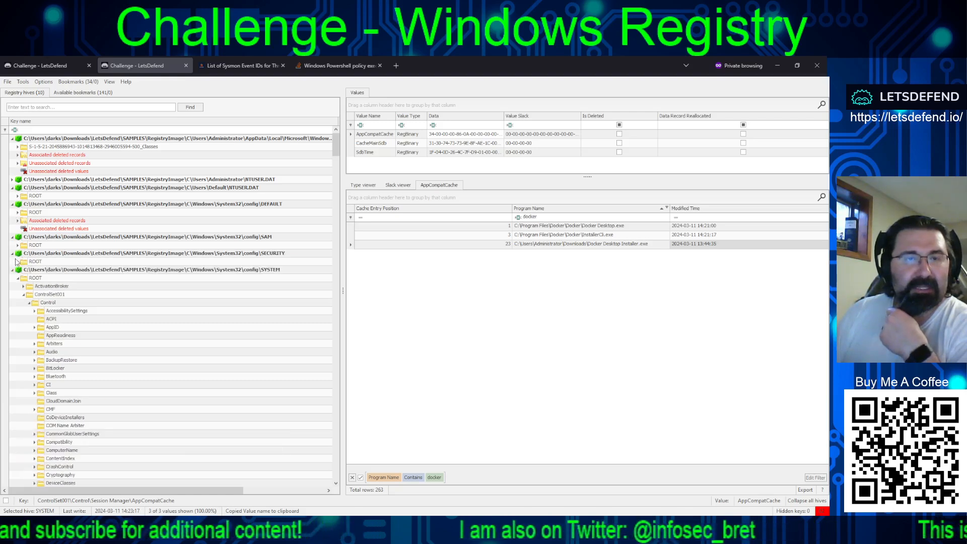
{"action": "left_click", "coordinate": [17, 261]}
{"action": "left_click", "coordinate": [17, 262]}
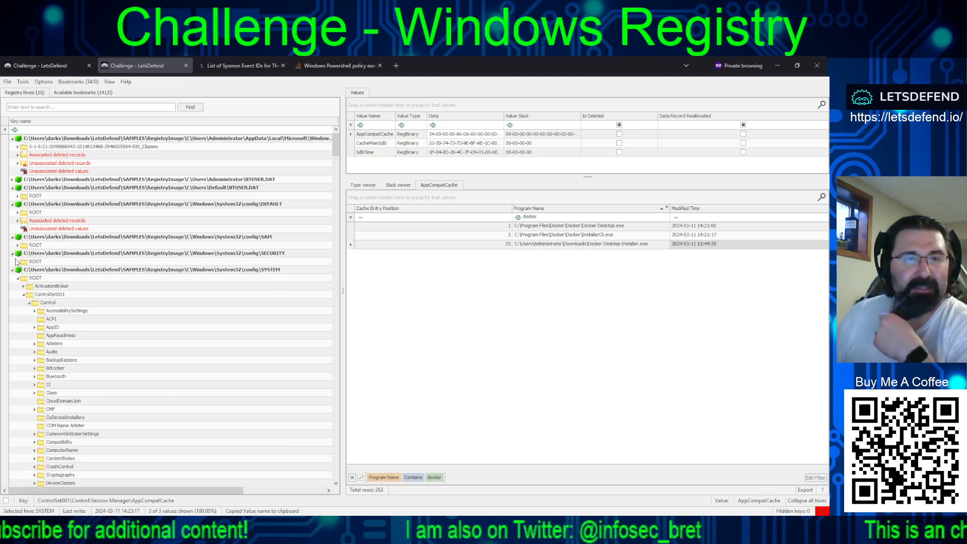
Step: Expand the ROOT keys of the LocalService and NetworkService NTUSER.DAT hives at the end of the hive list
{"action": "left_click_drag", "start_coordinate": [334, 152], "coordinate": [324, 510]}
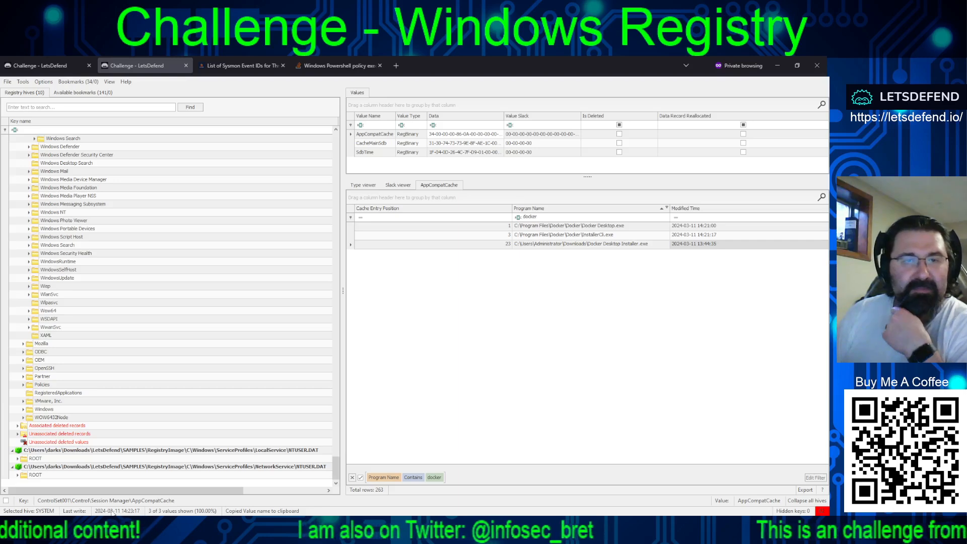
{"action": "left_click", "coordinate": [18, 475]}
{"action": "left_click", "coordinate": [18, 459]}
{"action": "scroll", "coordinate": [85, 426], "scroll_direction": "down", "scroll_amount": 6}
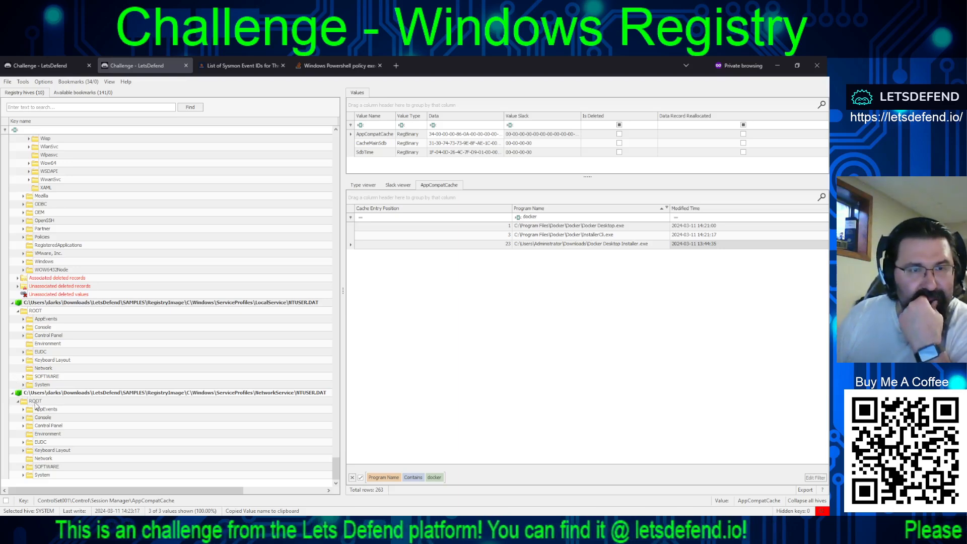
Step: Look through the Microsoft and Uninstall keys of the SOFTWARE hive and return to the first loaded hive
{"action": "scroll", "coordinate": [60, 393], "scroll_direction": "up", "scroll_amount": 10}
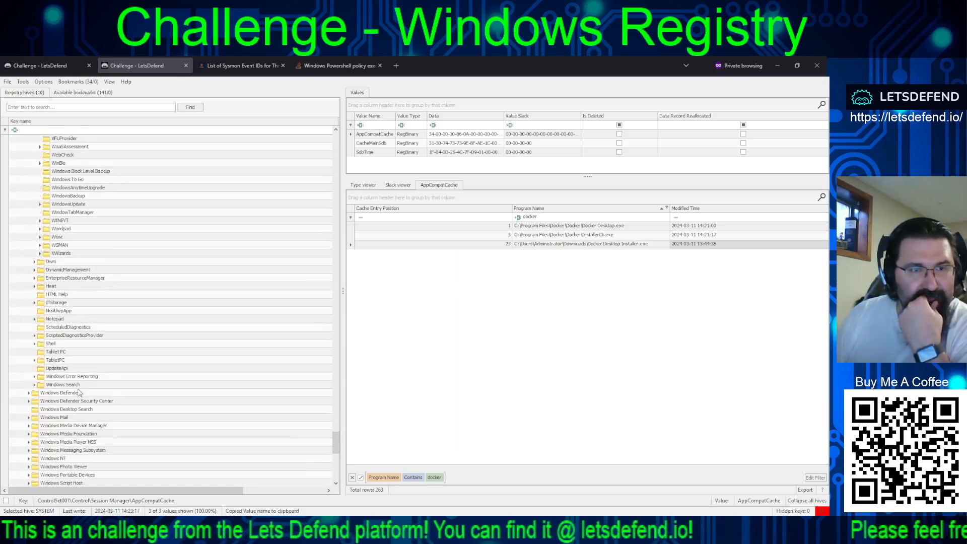
{"action": "scroll", "coordinate": [80, 392], "scroll_direction": "up", "scroll_amount": 15}
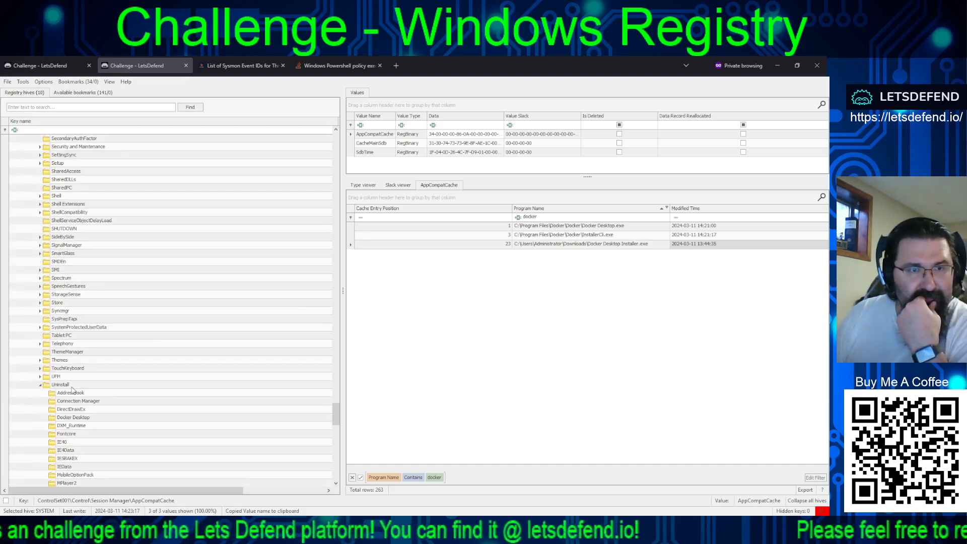
{"action": "scroll", "coordinate": [80, 393], "scroll_direction": "up", "scroll_amount": 15}
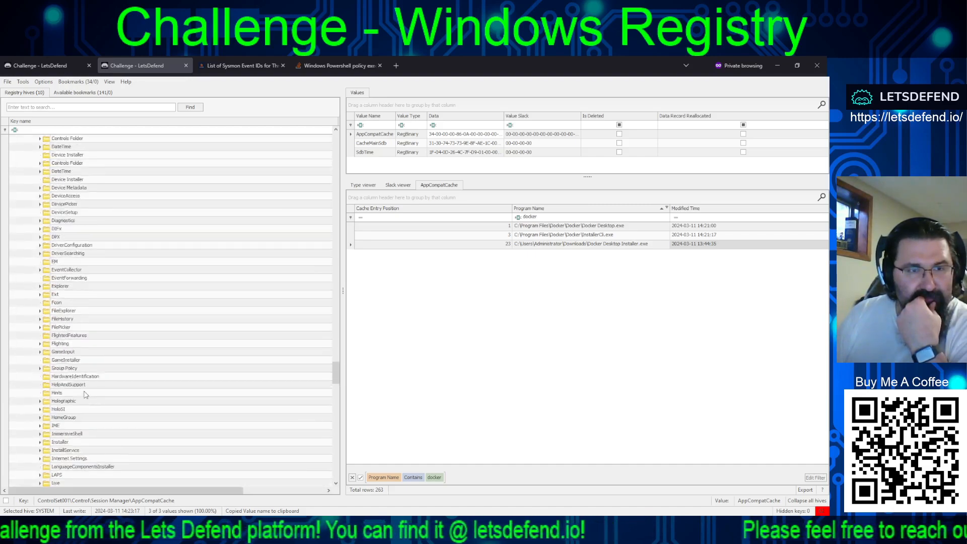
{"action": "scroll", "coordinate": [81, 390], "scroll_direction": "up", "scroll_amount": 15}
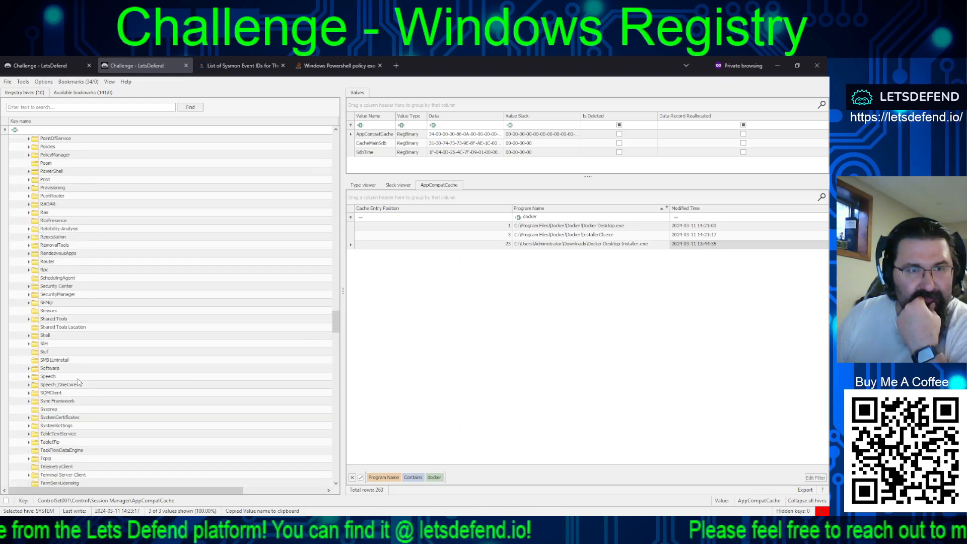
{"action": "scroll", "coordinate": [80, 382], "scroll_direction": "up", "scroll_amount": 10}
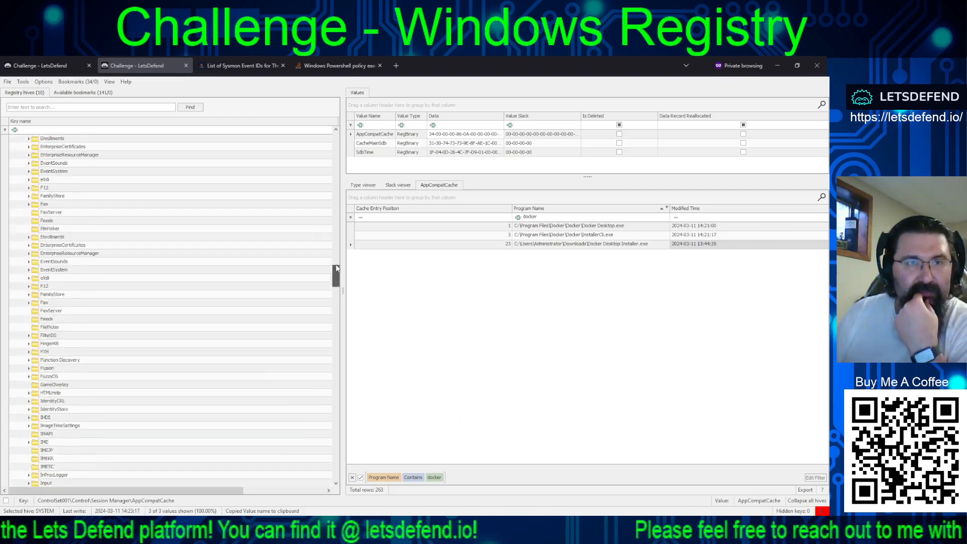
{"action": "left_click_drag", "start_coordinate": [336, 268], "coordinate": [353, 127]}
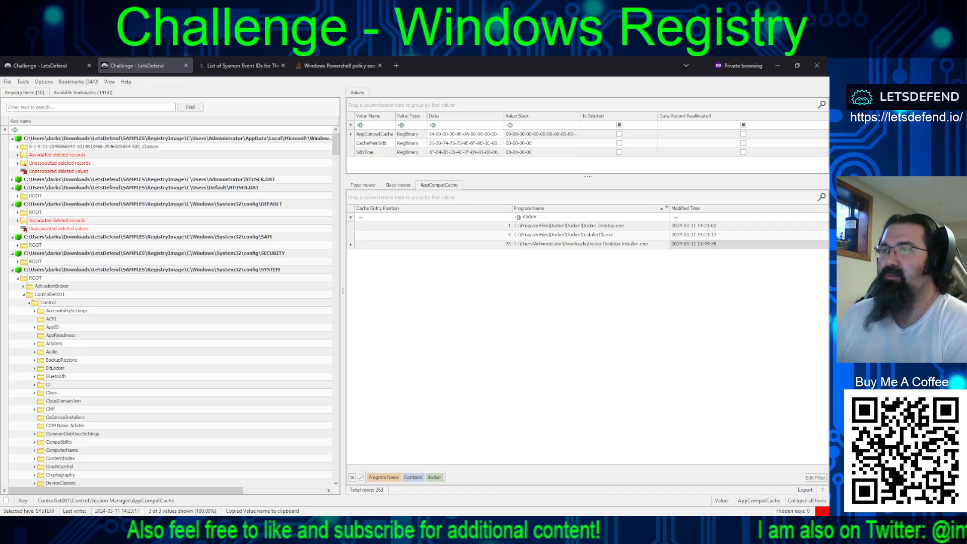
Step: Switch to the command prompt and review the AmcacheParser.exe command run on Amcache.hve with -i, --csv and --csvf output.csv, plus its output files
{"action": "key", "text": "alt+Tab"}
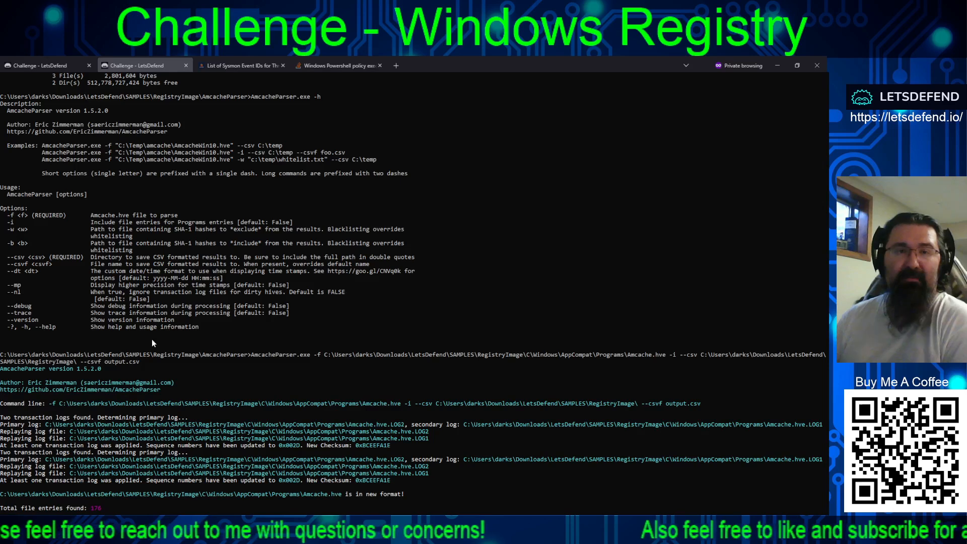
{"action": "left_click", "coordinate": [277, 354]}
{"action": "left_click_drag", "start_coordinate": [321, 354], "coordinate": [674, 358]}
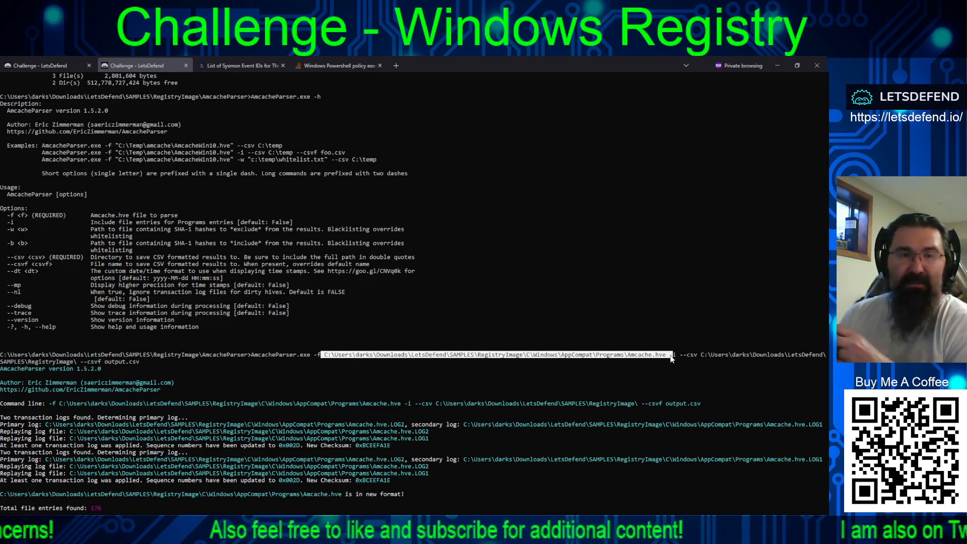
{"action": "left_click_drag", "start_coordinate": [672, 357], "coordinate": [139, 365]}
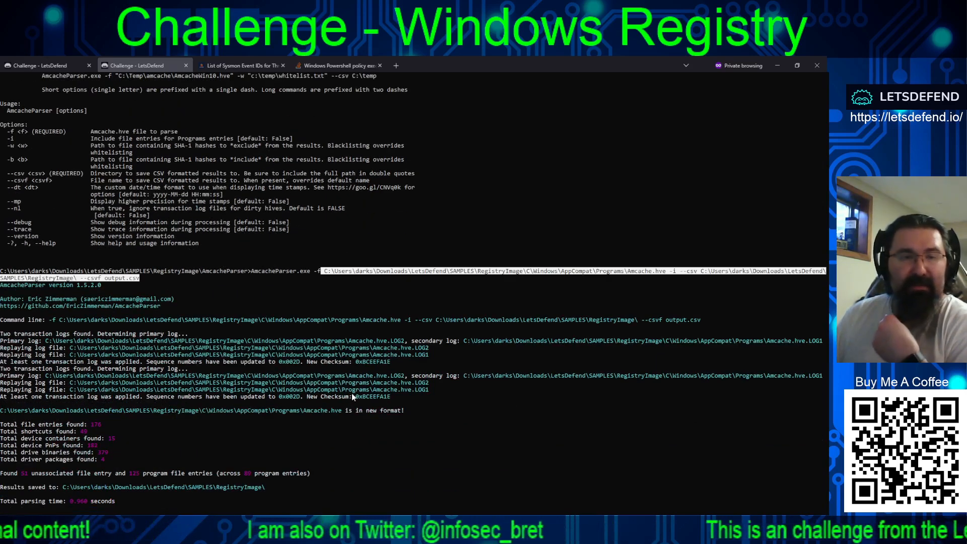
{"action": "scroll", "coordinate": [378, 385], "scroll_direction": "down", "scroll_amount": 13}
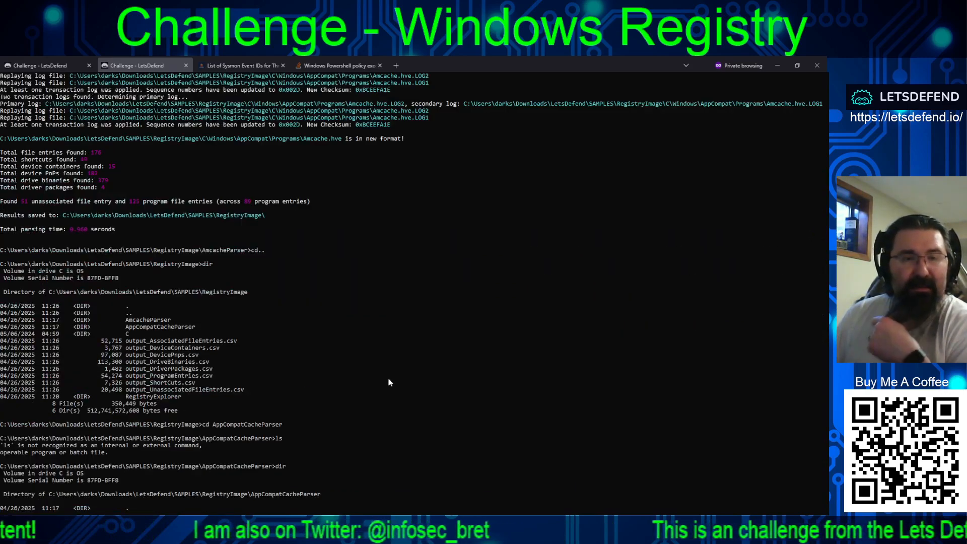
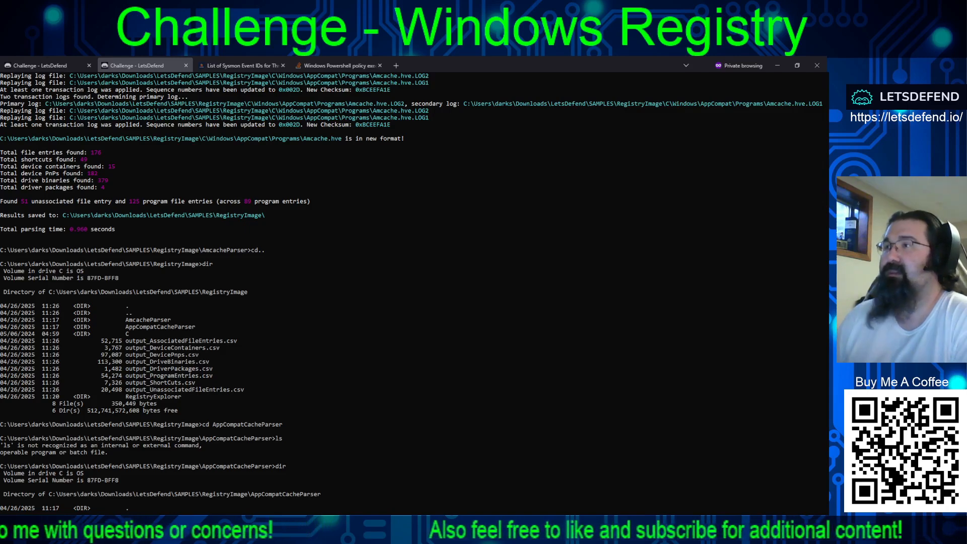
Step: Switch back to Registry Explorer and look through the InventoryApplicationFile entries of Amcache.hve for suspicious programs and their SHA1 values
{"action": "key", "text": "alt+Tab"}
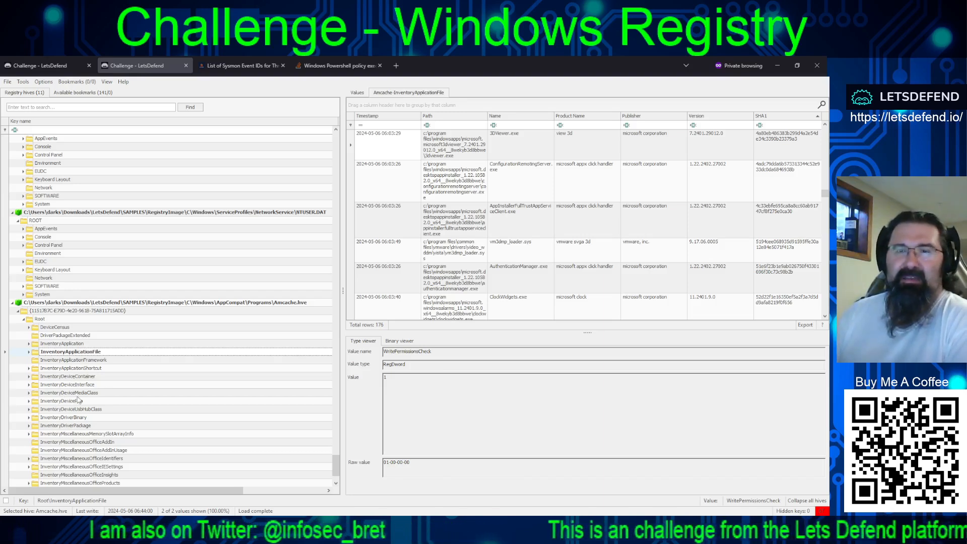
{"action": "scroll", "coordinate": [565, 239], "scroll_direction": "down", "scroll_amount": 1}
{"action": "scroll", "coordinate": [564, 239], "scroll_direction": "down", "scroll_amount": 6}
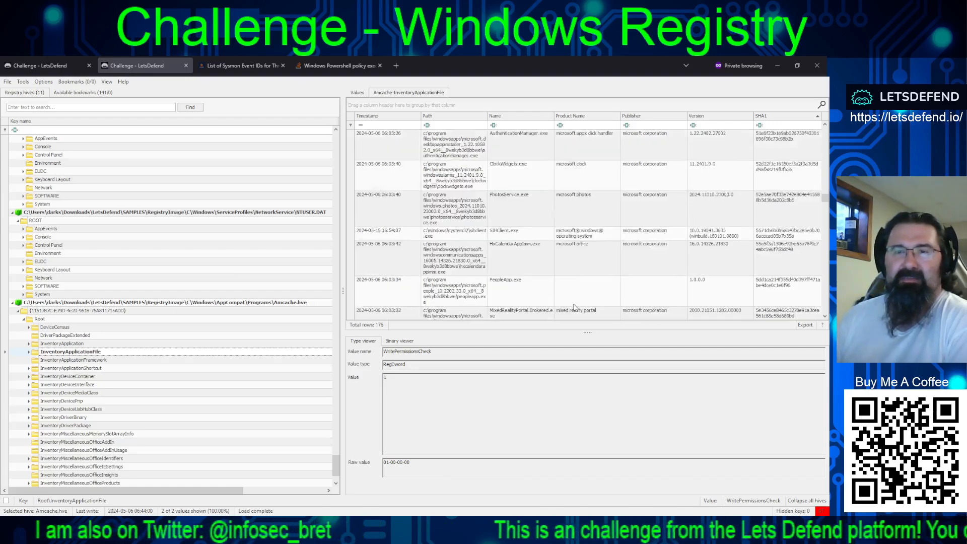
{"action": "scroll", "coordinate": [575, 294], "scroll_direction": "down", "scroll_amount": 5}
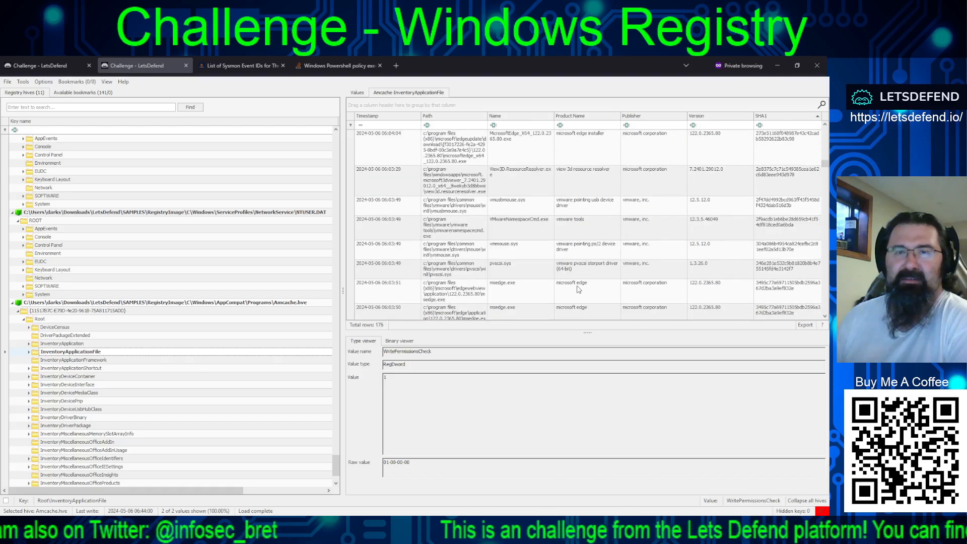
{"action": "scroll", "coordinate": [584, 292], "scroll_direction": "up", "scroll_amount": 5}
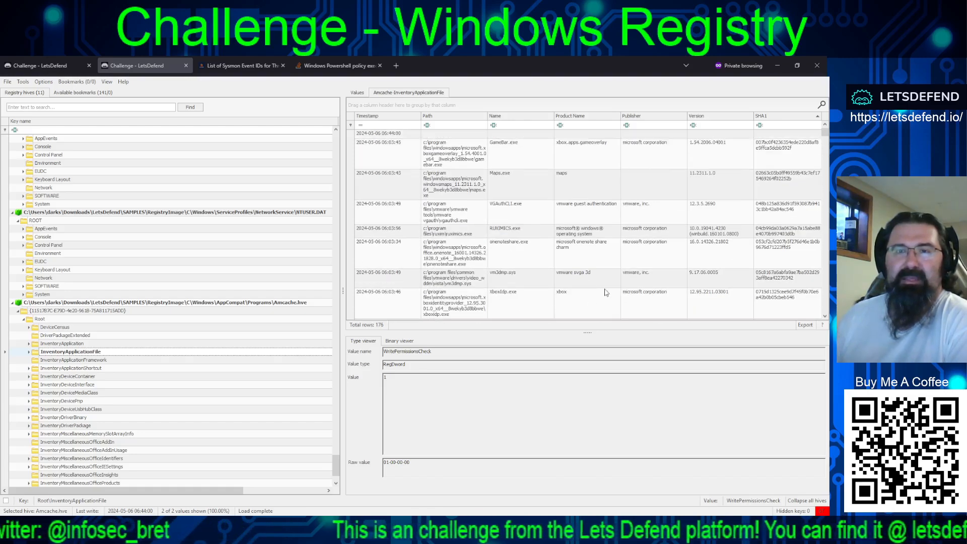
{"action": "scroll", "coordinate": [604, 287], "scroll_direction": "down", "scroll_amount": 2}
{"action": "scroll", "coordinate": [601, 289], "scroll_direction": "down", "scroll_amount": 3}
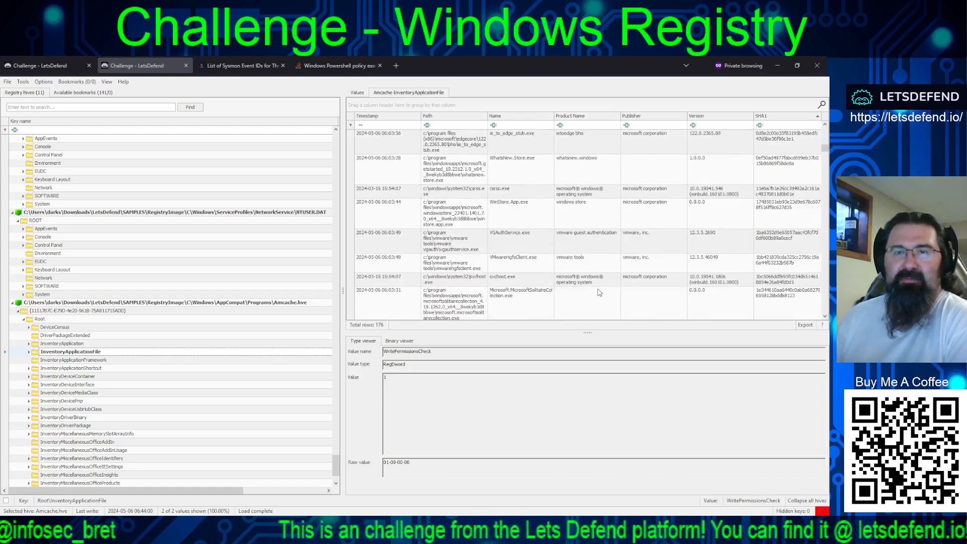
{"action": "scroll", "coordinate": [603, 275], "scroll_direction": "down", "scroll_amount": 3}
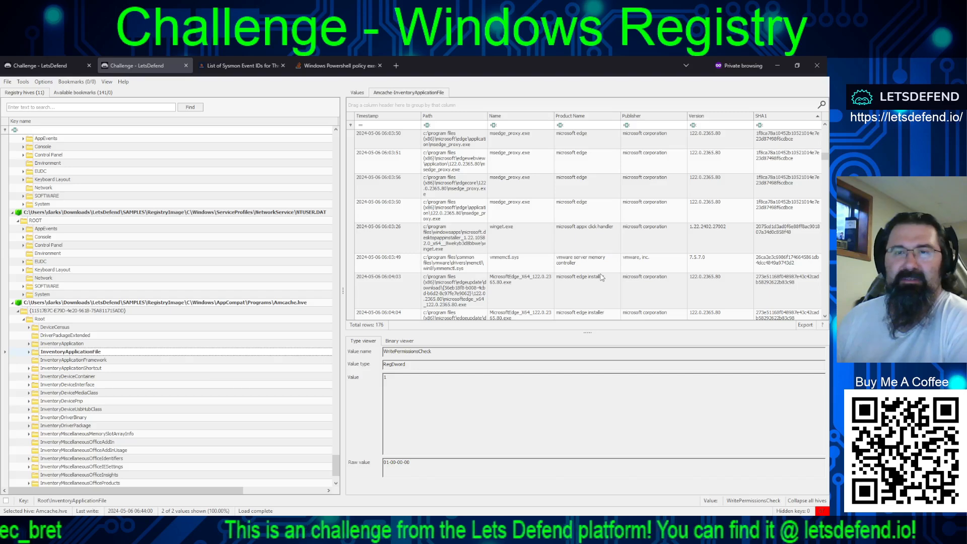
{"action": "scroll", "coordinate": [599, 291], "scroll_direction": "down", "scroll_amount": 3}
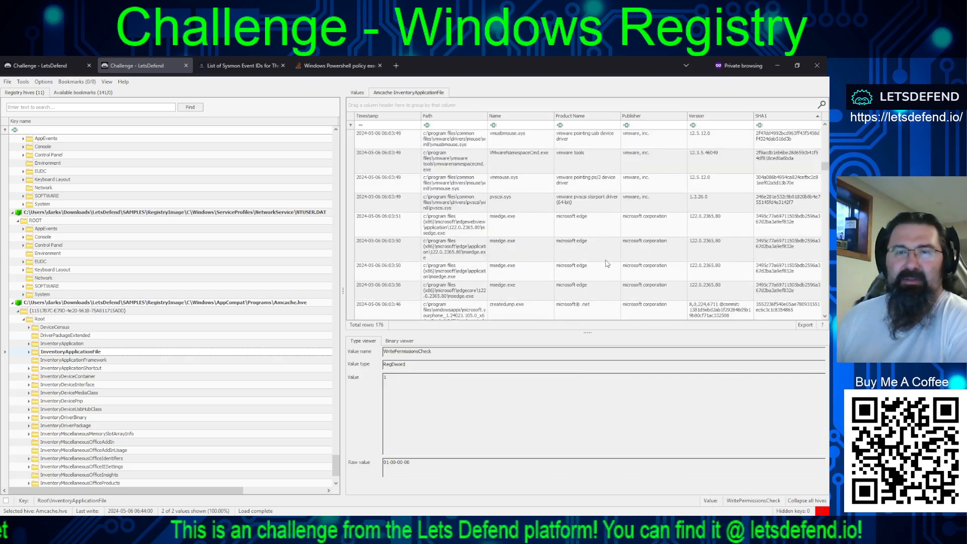
{"action": "scroll", "coordinate": [604, 269], "scroll_direction": "down", "scroll_amount": 5}
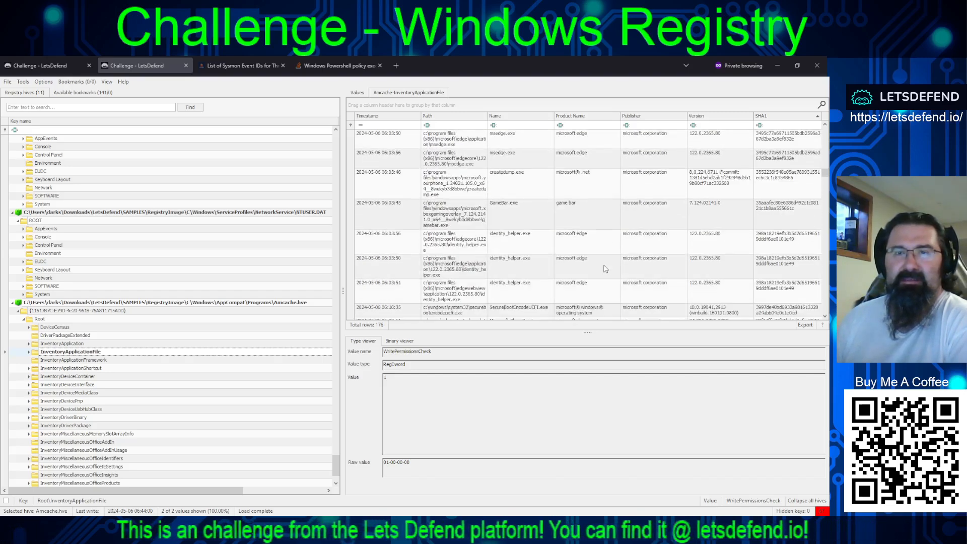
{"action": "scroll", "coordinate": [605, 274], "scroll_direction": "down", "scroll_amount": 3}
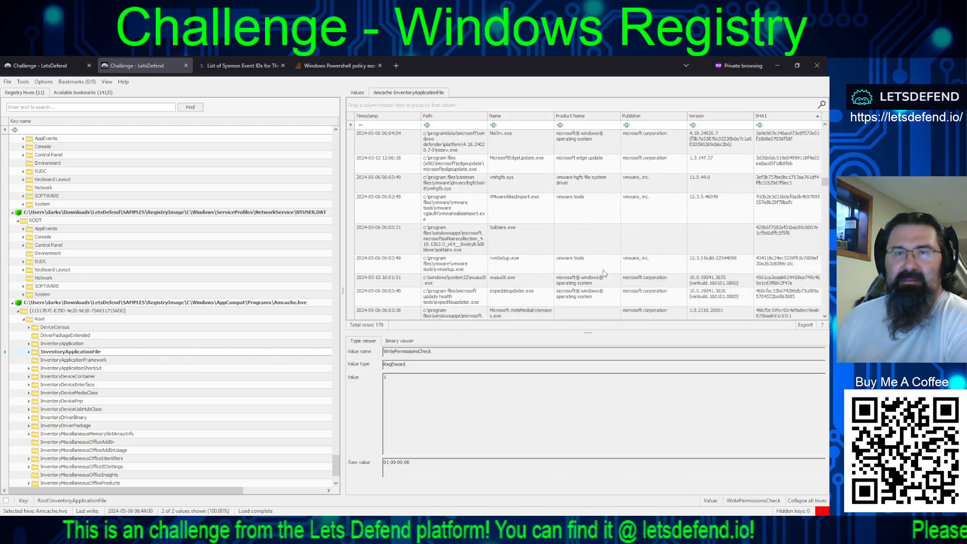
{"action": "scroll", "coordinate": [604, 273], "scroll_direction": "down", "scroll_amount": 4}
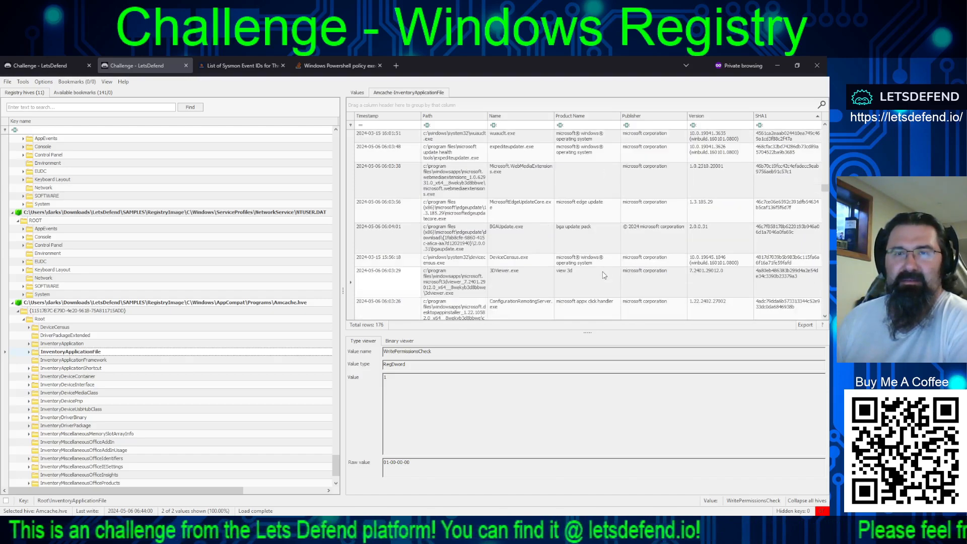
{"action": "scroll", "coordinate": [605, 275], "scroll_direction": "down", "scroll_amount": 5}
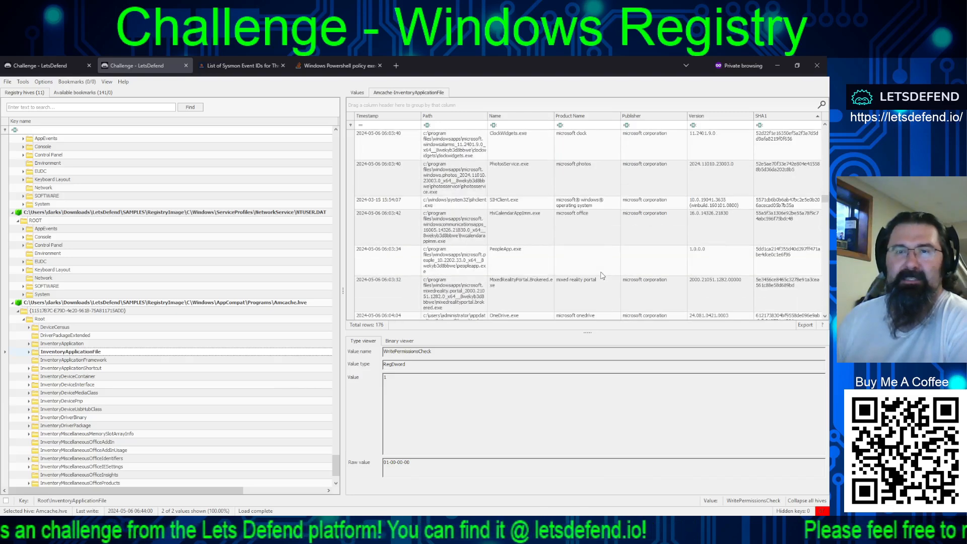
{"action": "scroll", "coordinate": [603, 277], "scroll_direction": "down", "scroll_amount": 5}
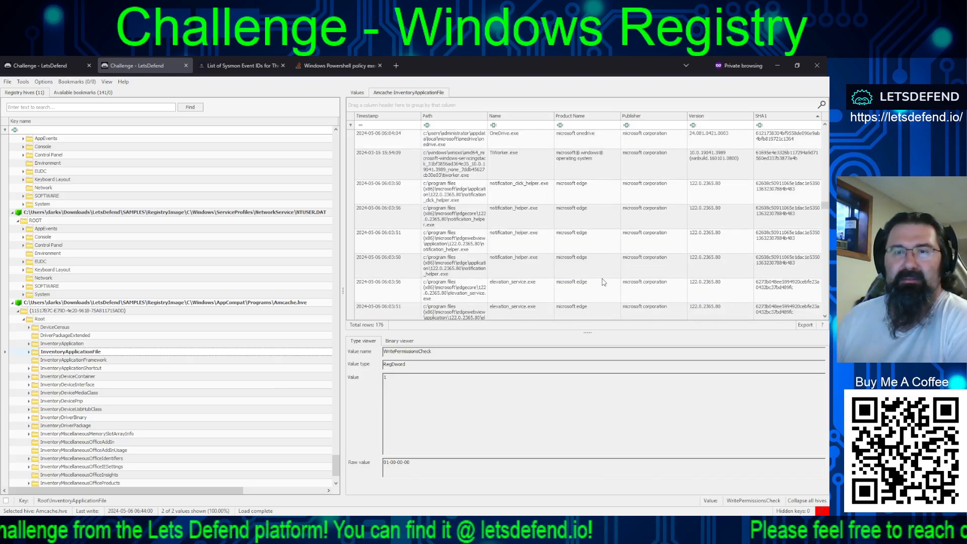
{"action": "scroll", "coordinate": [604, 282], "scroll_direction": "down", "scroll_amount": 3}
{"action": "scroll", "coordinate": [603, 283], "scroll_direction": "down", "scroll_amount": 5}
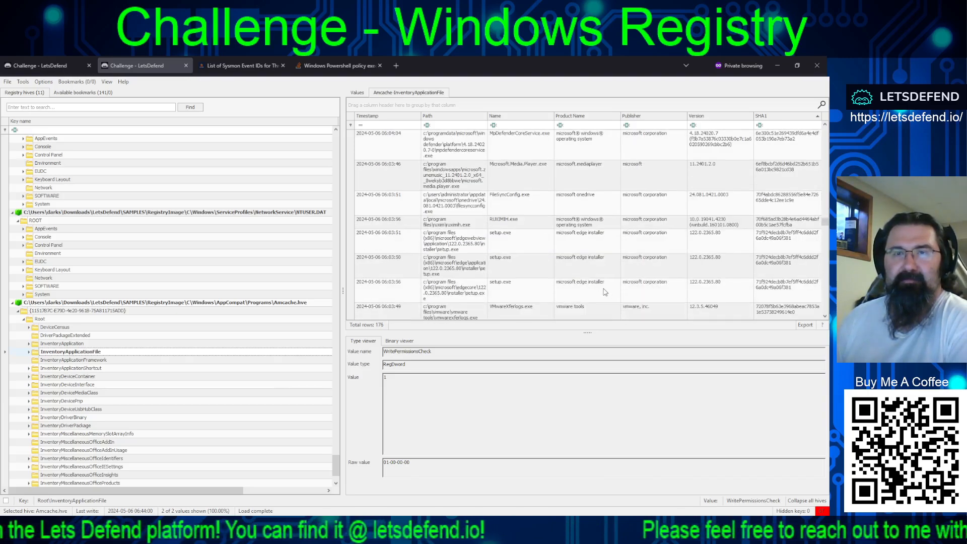
{"action": "scroll", "coordinate": [604, 288], "scroll_direction": "down", "scroll_amount": 3}
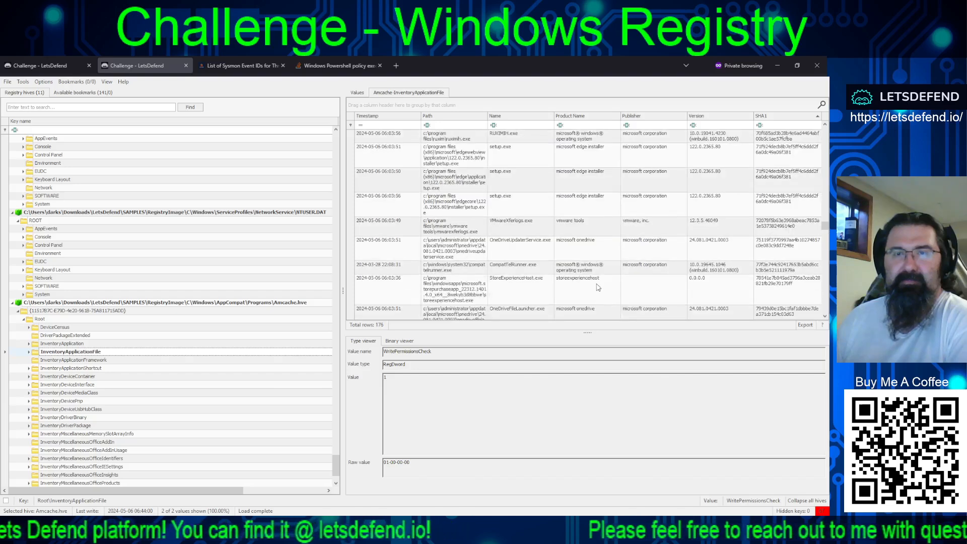
{"action": "scroll", "coordinate": [600, 288], "scroll_direction": "down", "scroll_amount": 3}
{"action": "scroll", "coordinate": [603, 296], "scroll_direction": "down", "scroll_amount": 3}
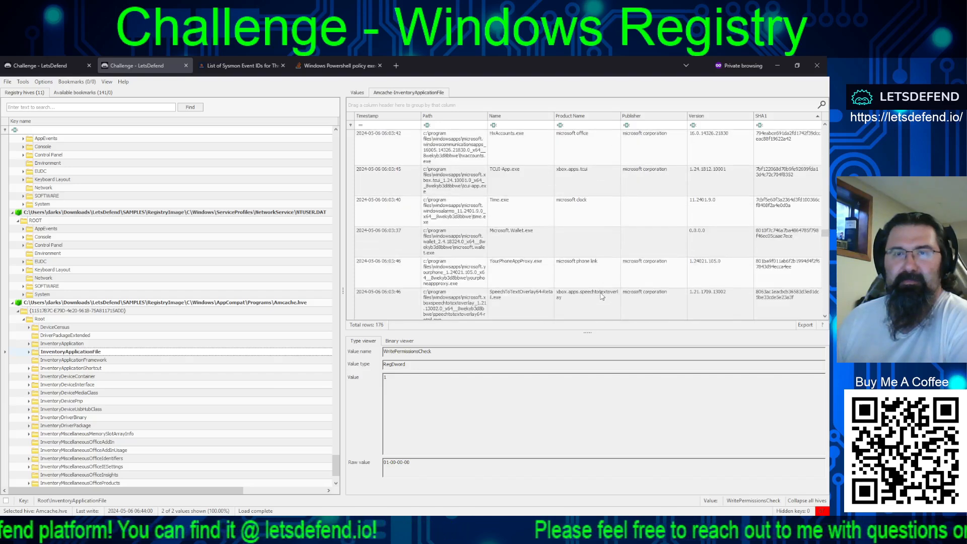
Step: Filter the InventoryApplicationFile entries by Name containing "dea" and widen the SHA1 column to fit the whole hash on one line
{"action": "left_click", "coordinate": [586, 125]}
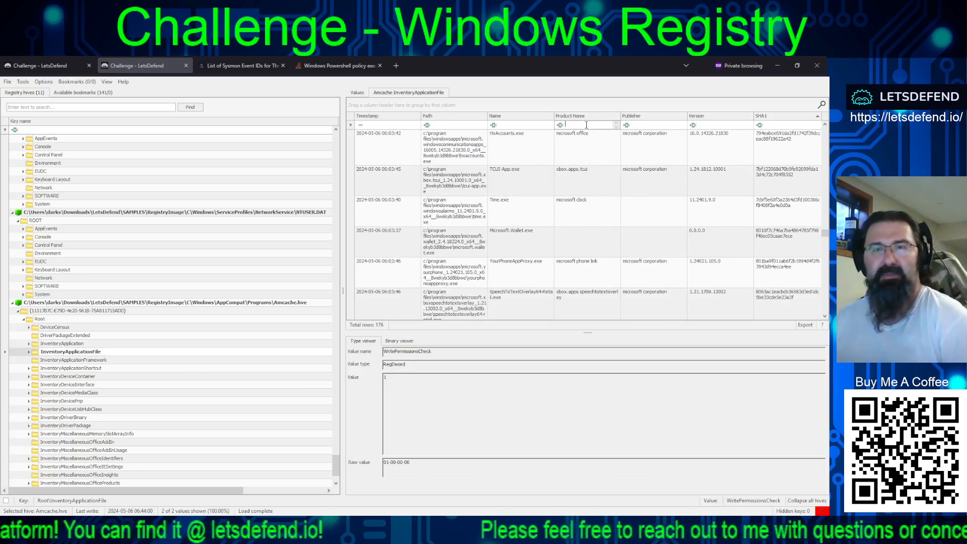
{"action": "left_click", "coordinate": [531, 124]}
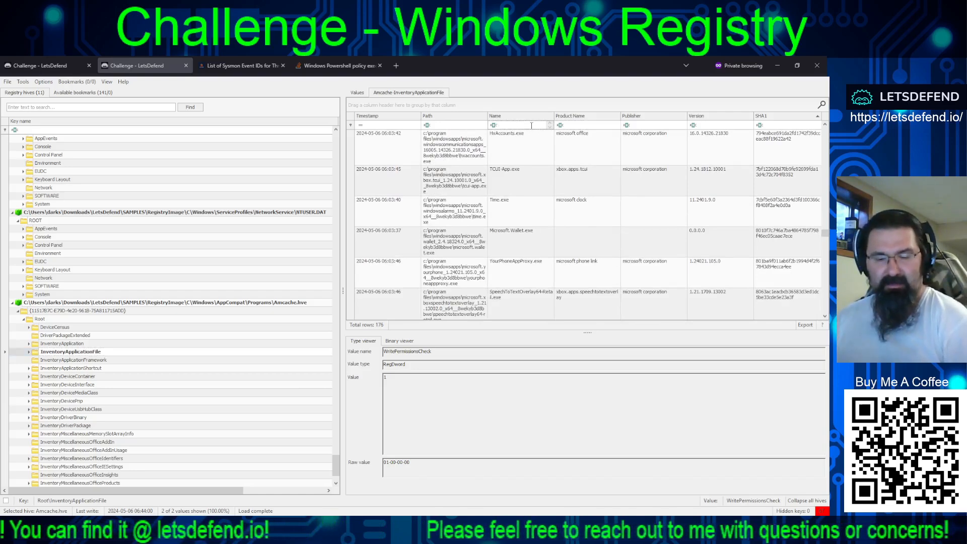
{"action": "type", "text": "dea"}
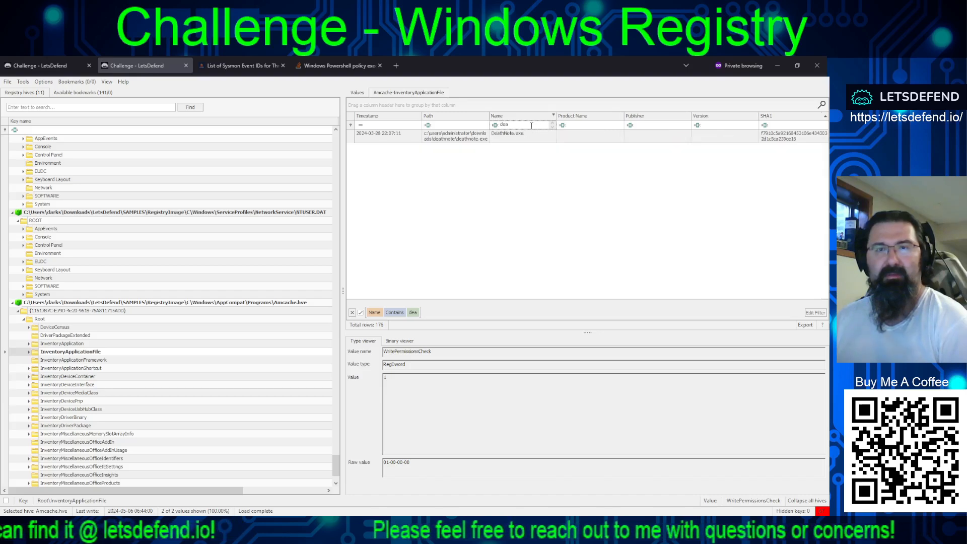
{"action": "left_click", "coordinate": [775, 138]}
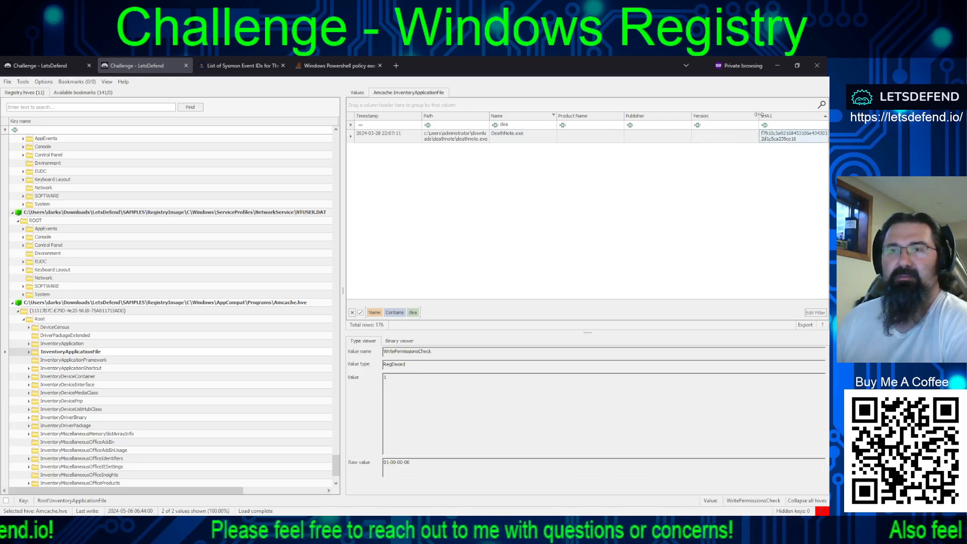
{"action": "left_click_drag", "start_coordinate": [759, 115], "coordinate": [718, 116]}
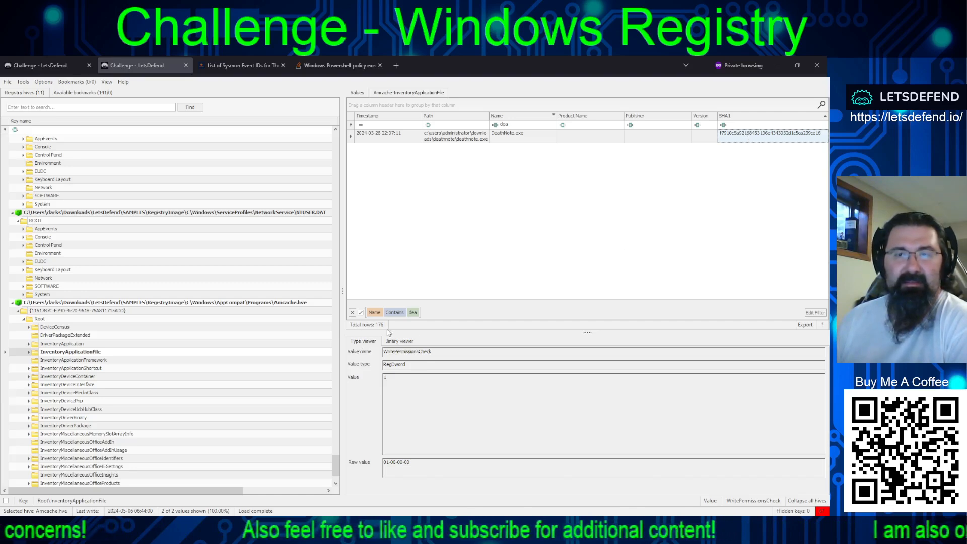
Step: Go through the DeathNote.exe entry's timestamp, path, name, product, publisher and version fields, ending with its SHA1 hash selected
{"action": "left_click", "coordinate": [378, 135]}
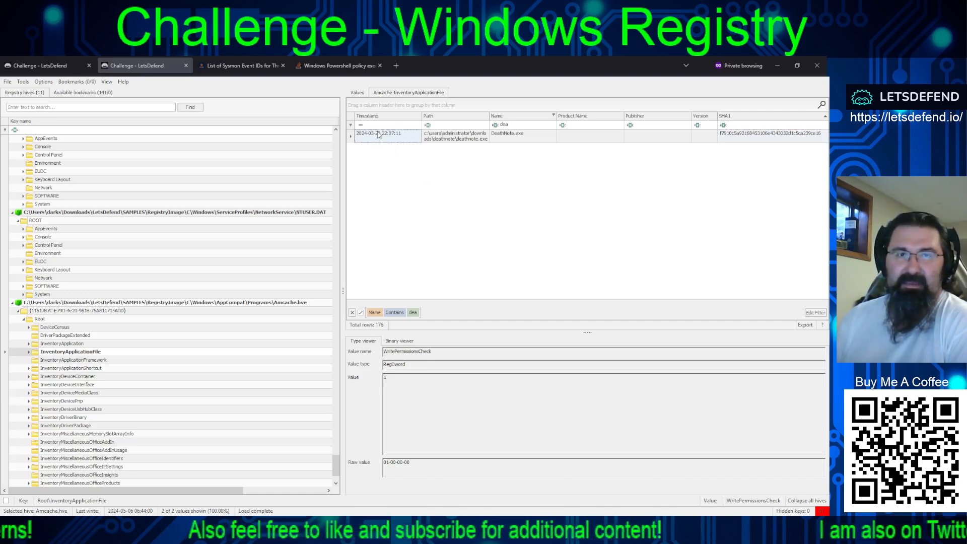
{"action": "left_click", "coordinate": [434, 136]}
{"action": "left_click", "coordinate": [526, 139]}
{"action": "left_click", "coordinate": [582, 139]}
{"action": "left_click", "coordinate": [655, 139]}
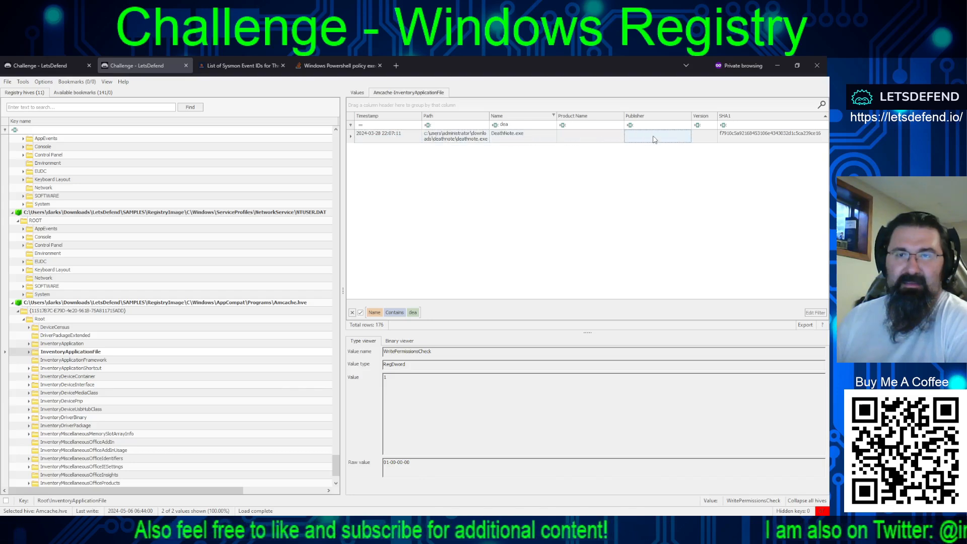
{"action": "left_click", "coordinate": [700, 137]}
{"action": "left_click", "coordinate": [738, 139]}
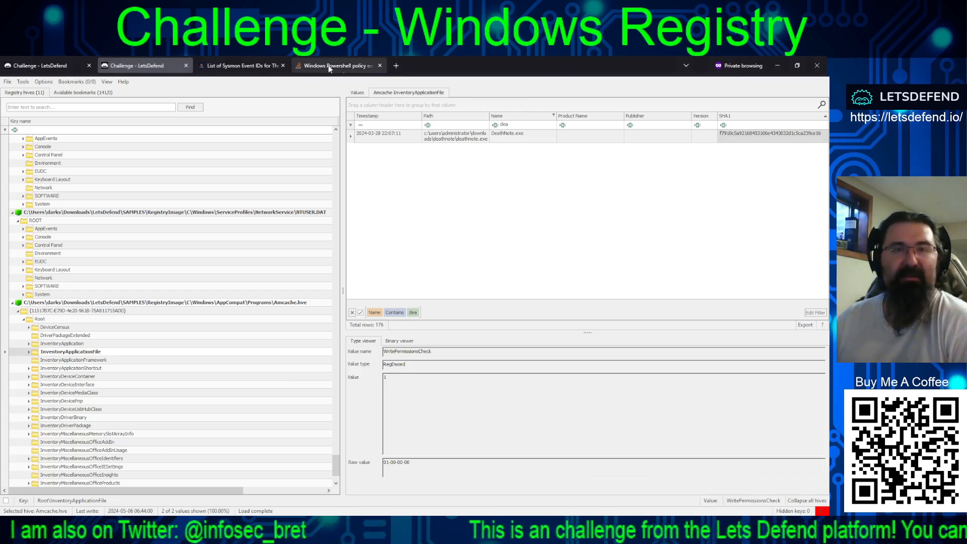
Step: Open virustotal.com in new browser tabs and look up the DeathNote.exe SHA1 hash to view its detection report and family labels
{"action": "left_click", "coordinate": [397, 65]}
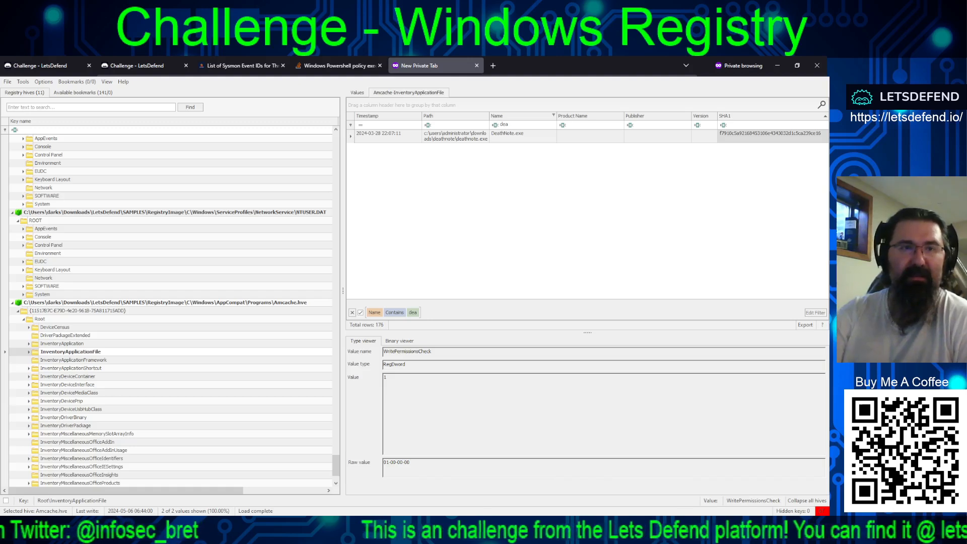
{"action": "type", "text": "virustotal.com"}
{"action": "key", "text": "Return"}
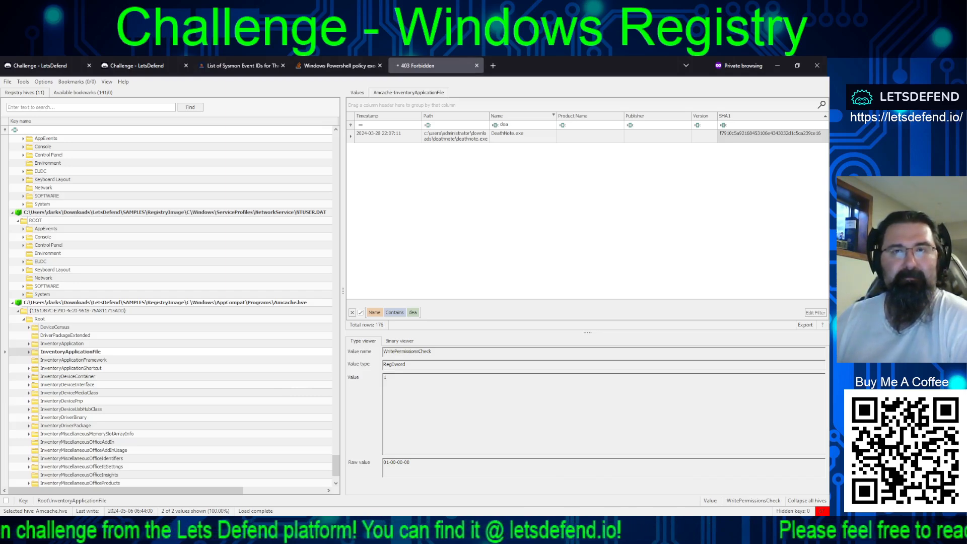
{"action": "left_click", "coordinate": [493, 66]}
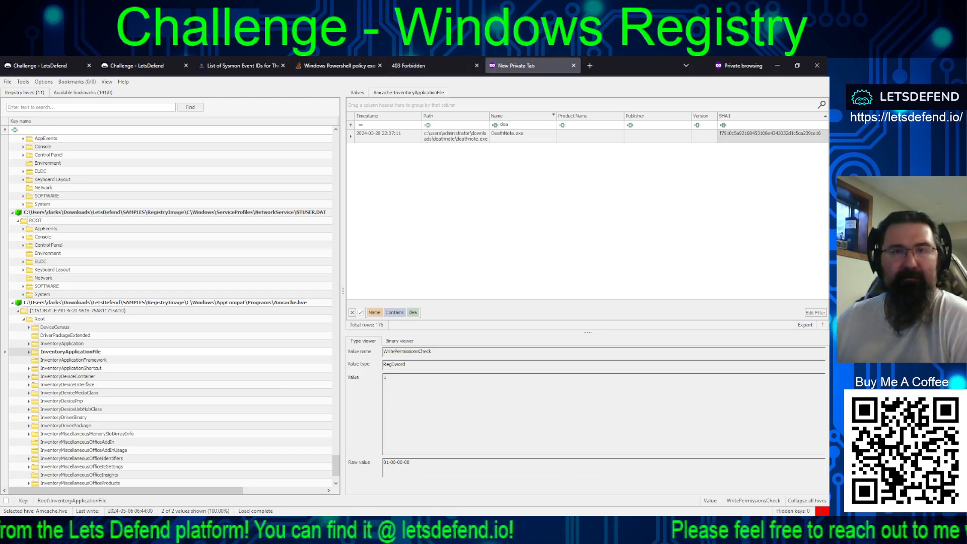
{"action": "left_click", "coordinate": [410, 67]}
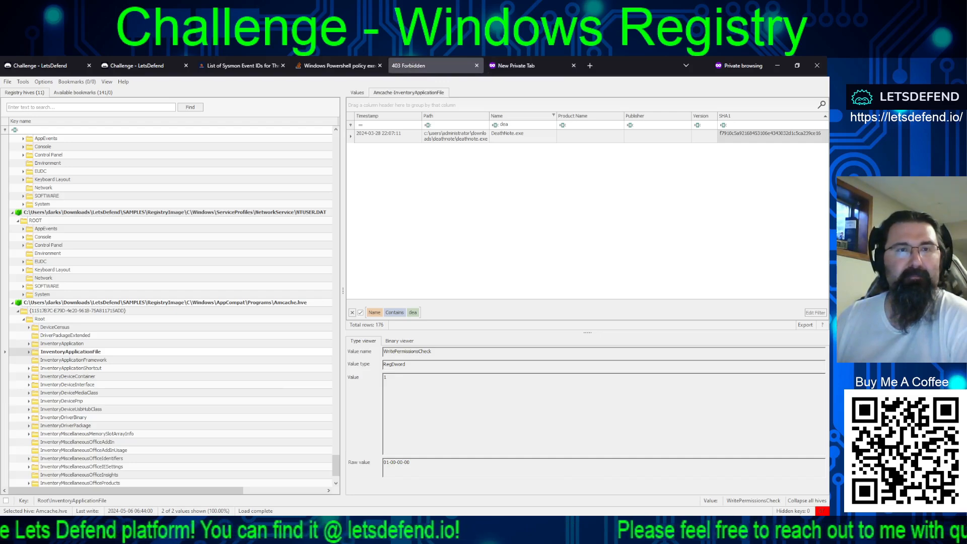
{"action": "left_click", "coordinate": [522, 67]}
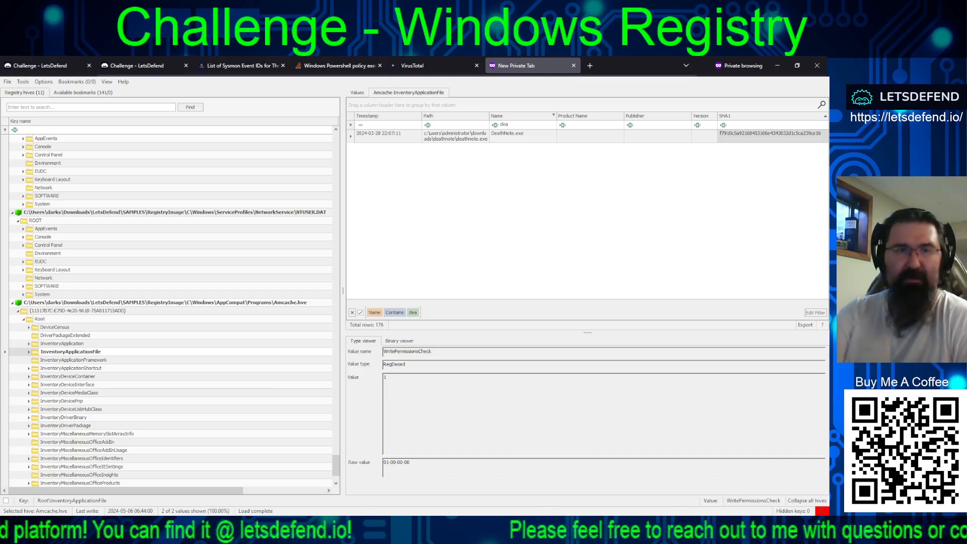
{"action": "key", "text": "Return"}
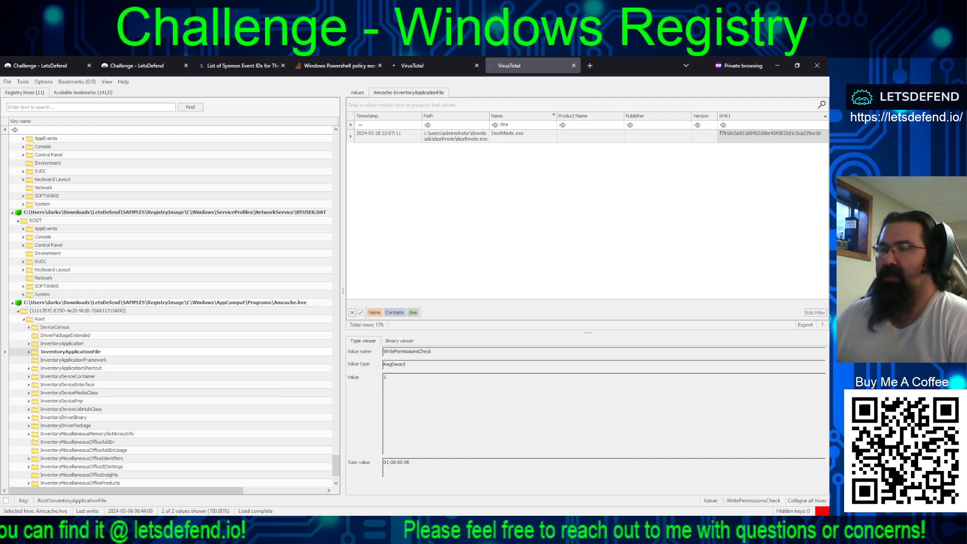
{"action": "left_click", "coordinate": [435, 66]}
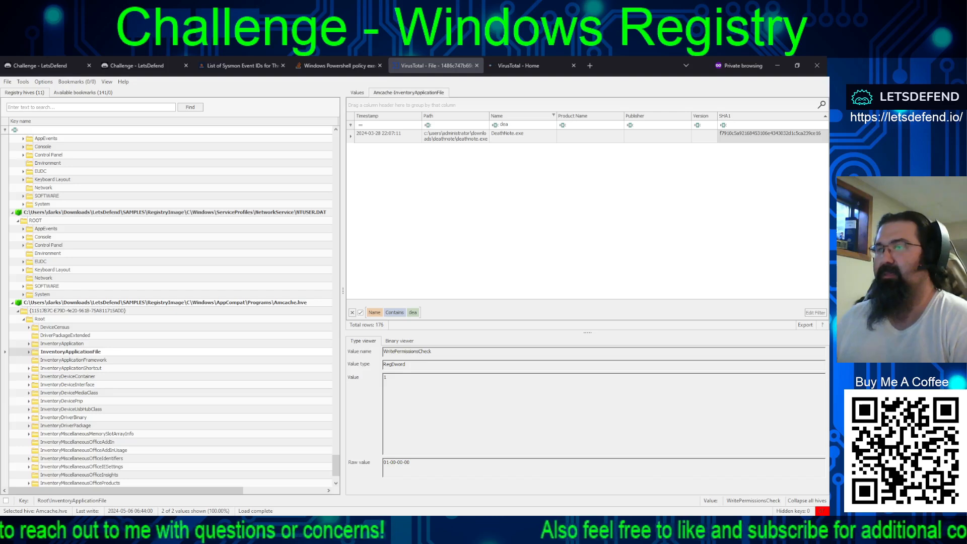
{"action": "key", "text": "alt+Tab"}
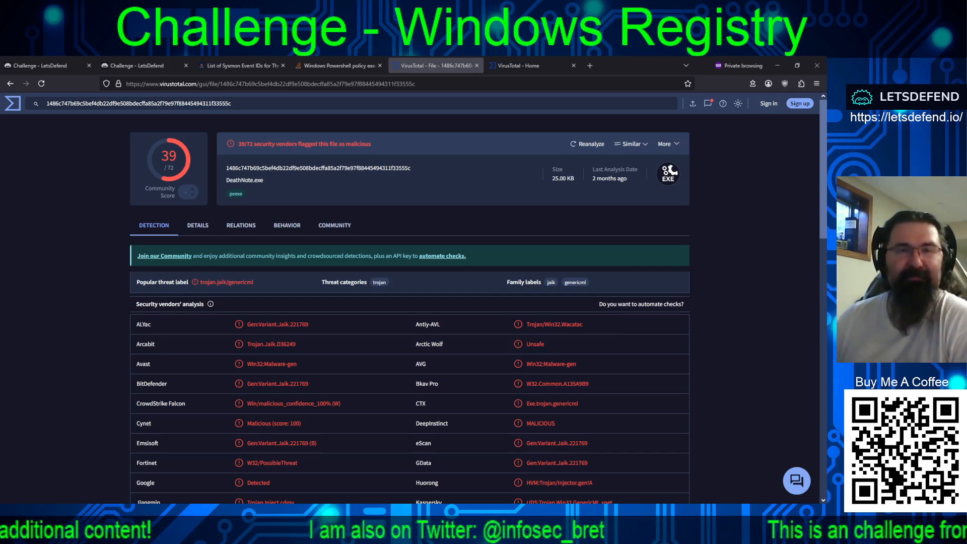
{"action": "left_click", "coordinate": [136, 65]}
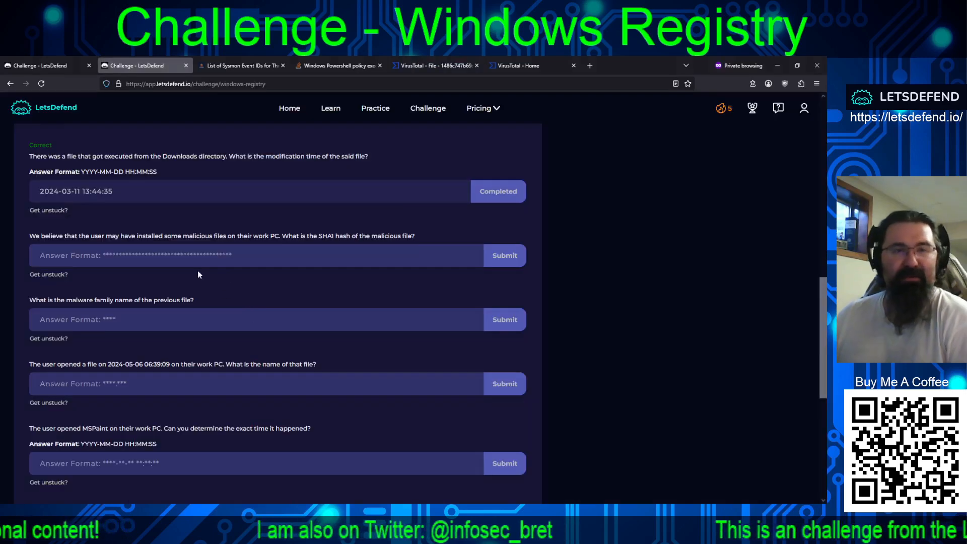
{"action": "left_click", "coordinate": [204, 258]}
{"action": "key", "text": "ctrl+v"}
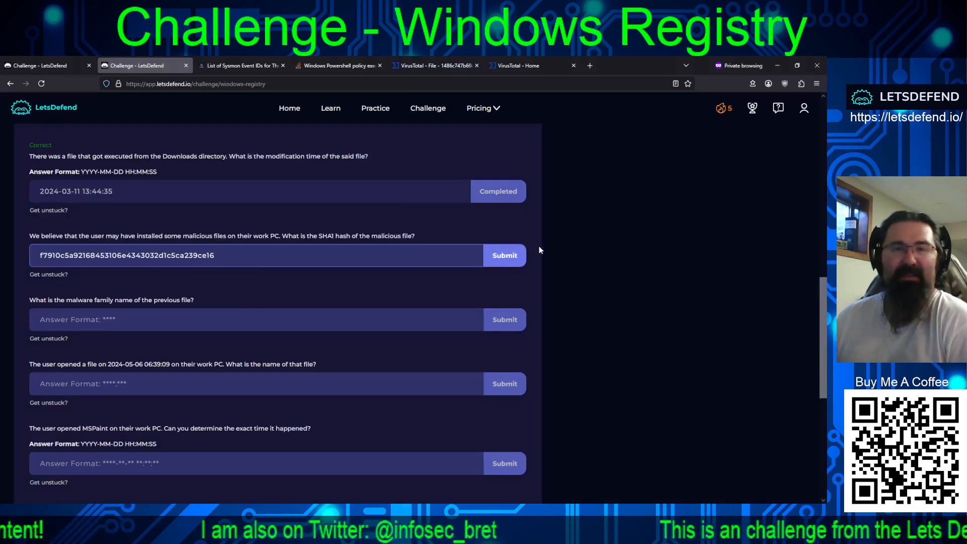
{"action": "left_click", "coordinate": [509, 256]}
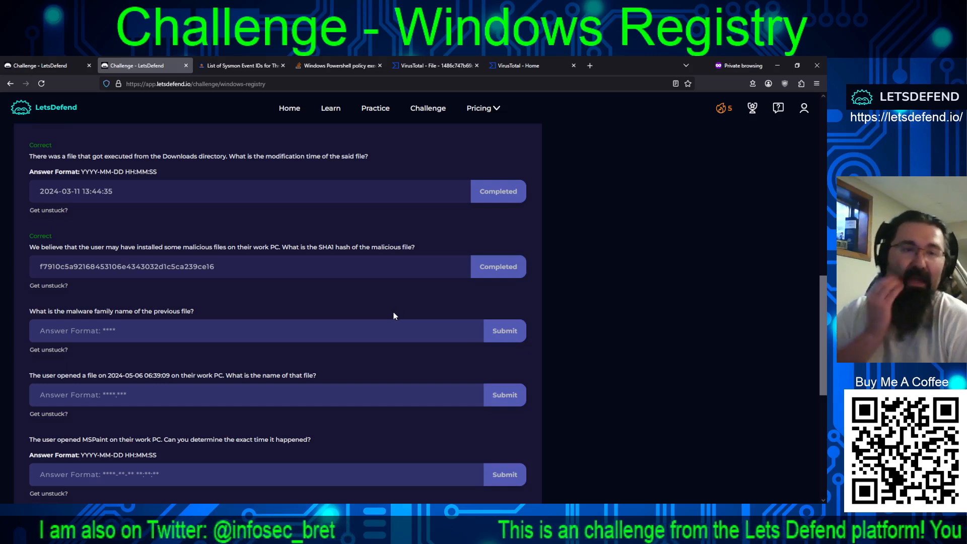
Step: Submit jaik as the malware family name of the malicious file in the LetsDefend challenge
{"action": "left_click", "coordinate": [384, 333]}
{"action": "type", "text": "j"}
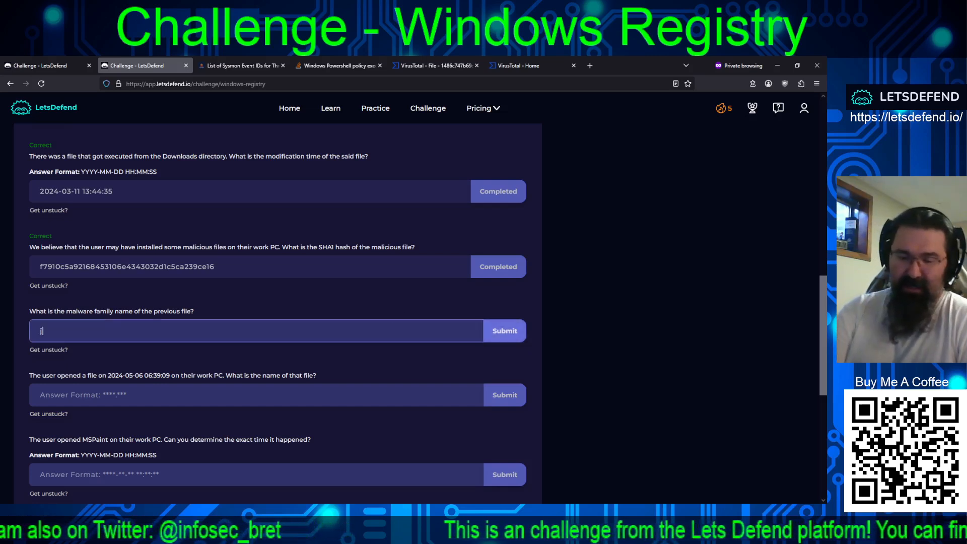
{"action": "type", "text": "aik"}
{"action": "key", "text": "Return"}
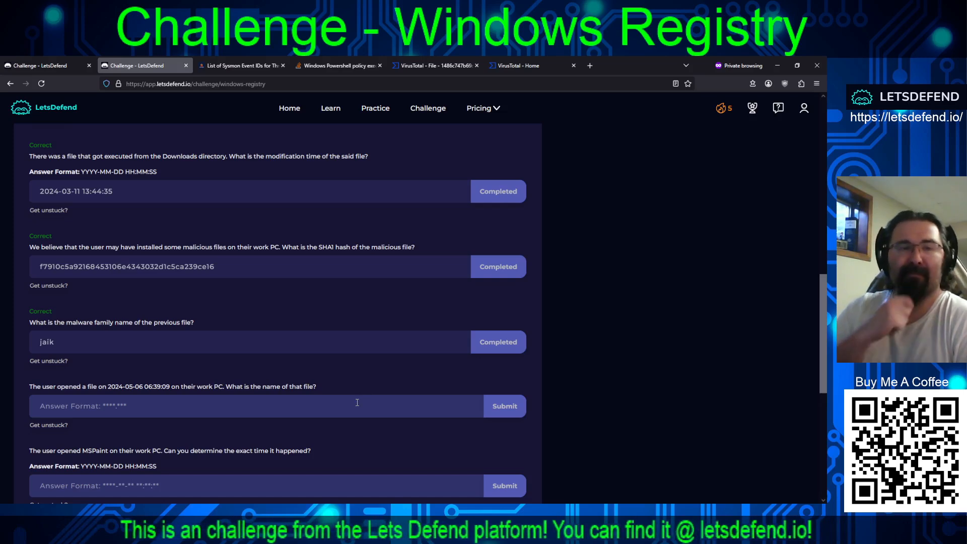
Step: Reanalyze DeathNote.exe on VirusTotal, show the site's hash search page meanwhile, and return to the refreshed report
{"action": "left_click", "coordinate": [424, 66]}
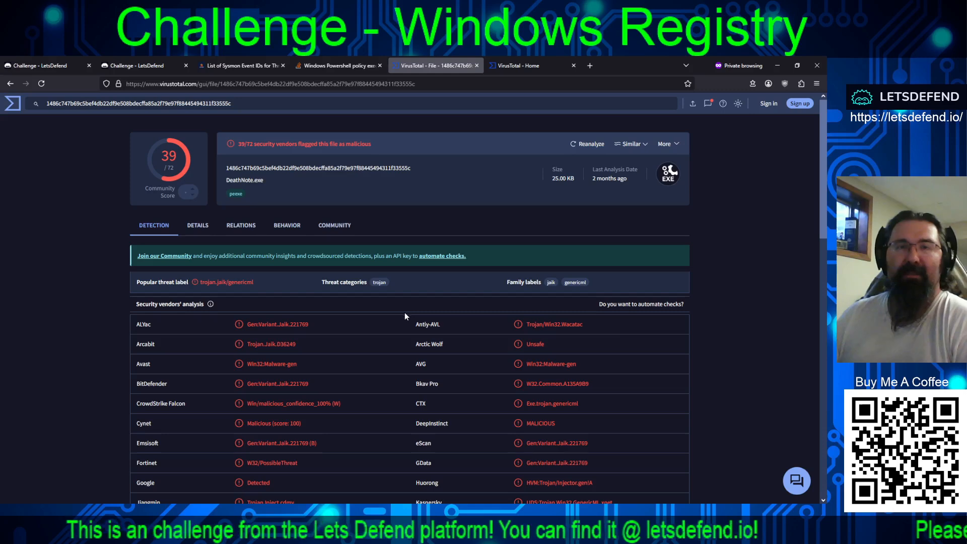
{"action": "left_click", "coordinate": [588, 144]}
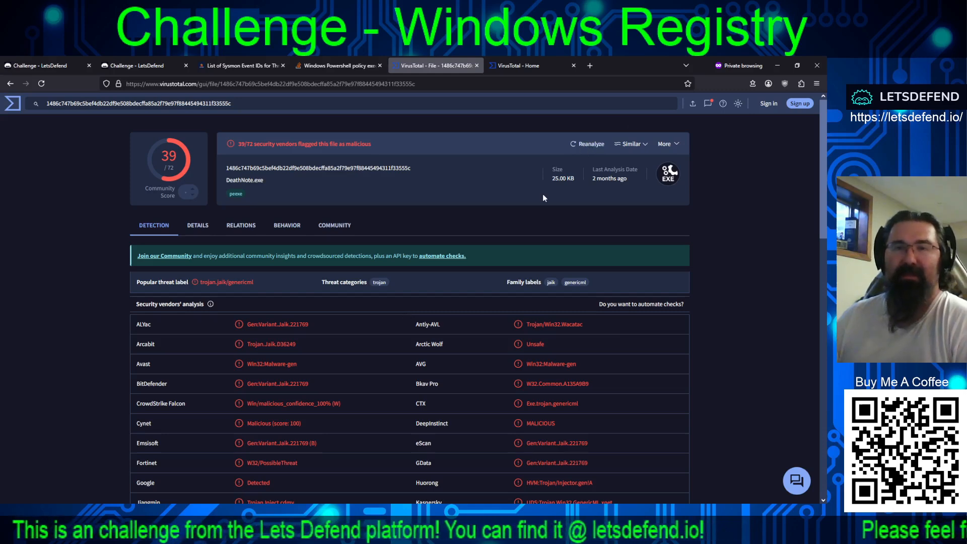
{"action": "left_click", "coordinate": [504, 67]}
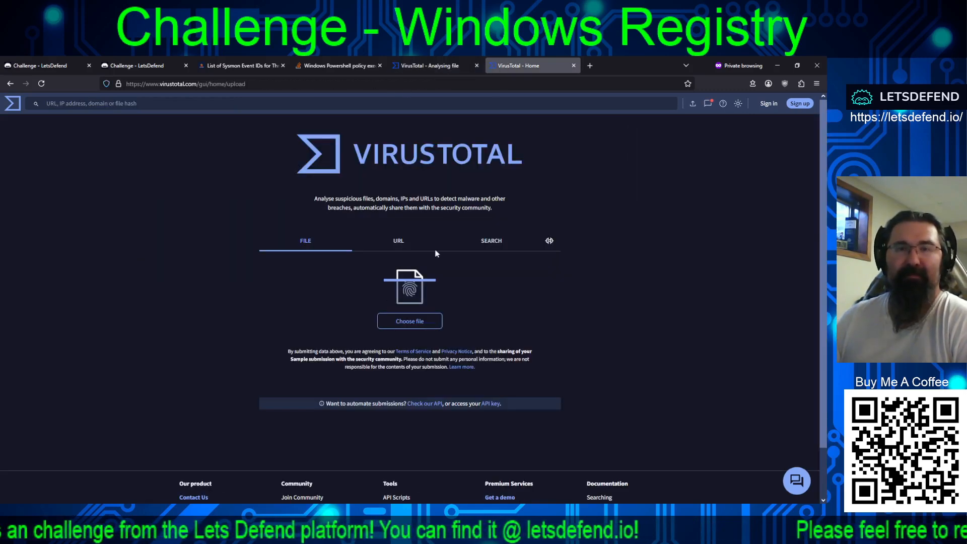
{"action": "left_click", "coordinate": [479, 247]}
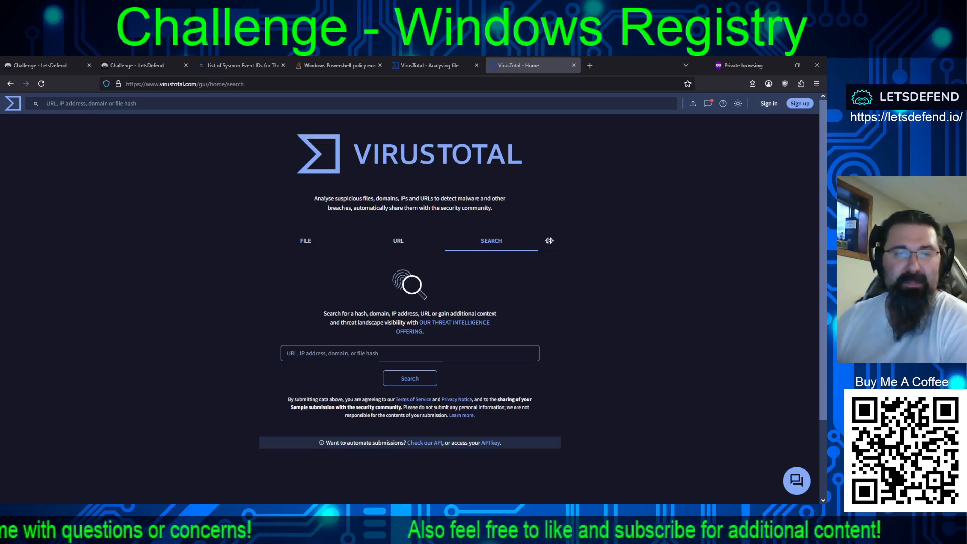
{"action": "key", "text": "alt+Tab"}
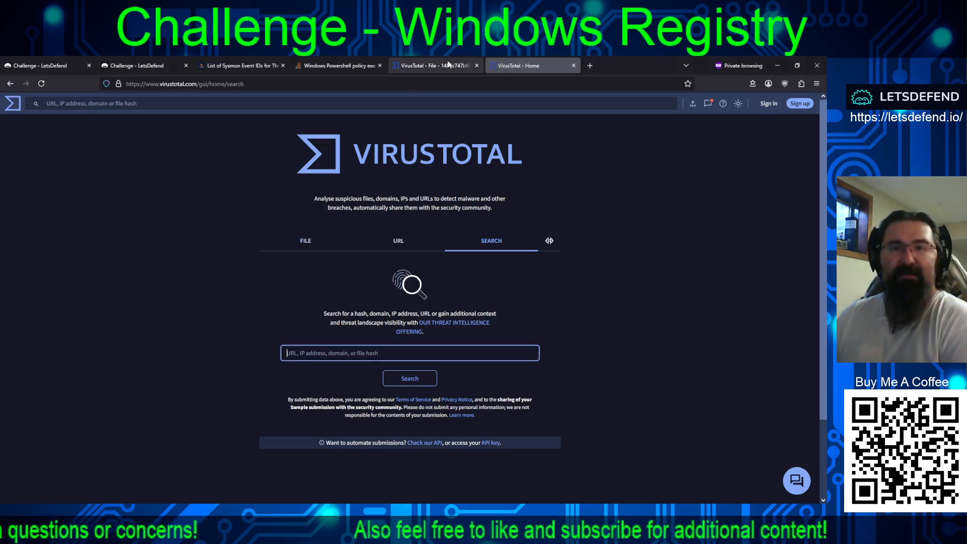
{"action": "left_click", "coordinate": [448, 64]}
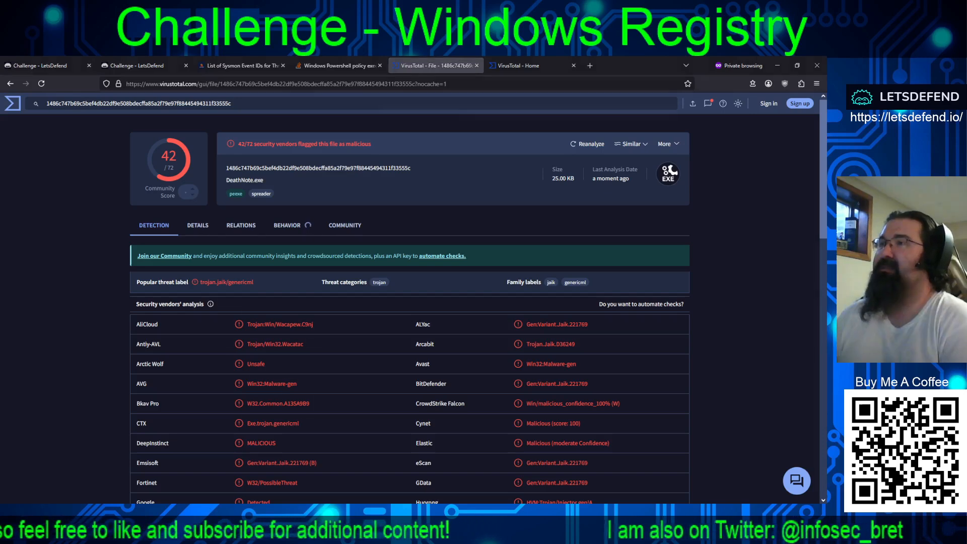
Step: In Registry Explorer, open the RecentDocs key under SOFTWARE\Microsoft\Windows\CurrentVersion\Explorer in the Administrator's NTUSER.DAT hive
{"action": "key", "text": "alt+Tab"}
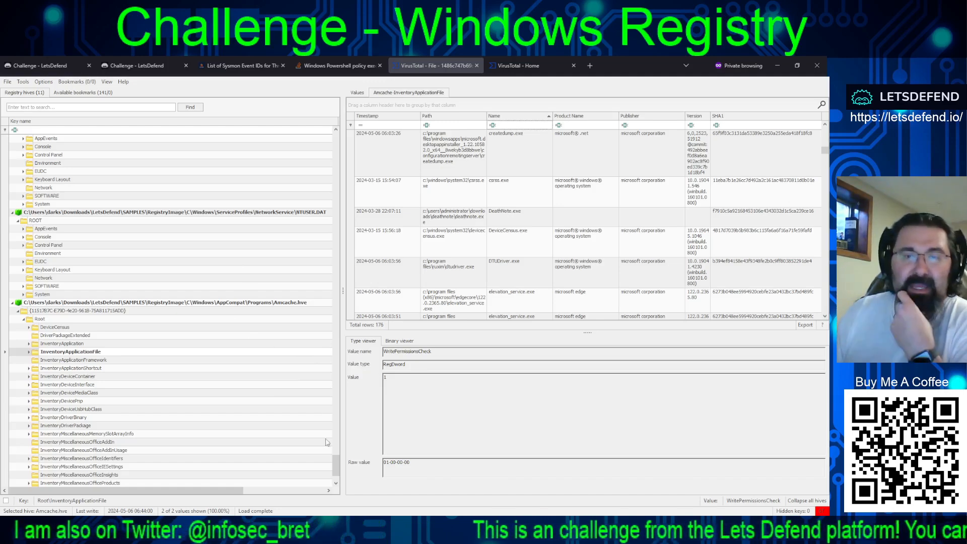
{"action": "left_click_drag", "start_coordinate": [336, 462], "coordinate": [356, 131]}
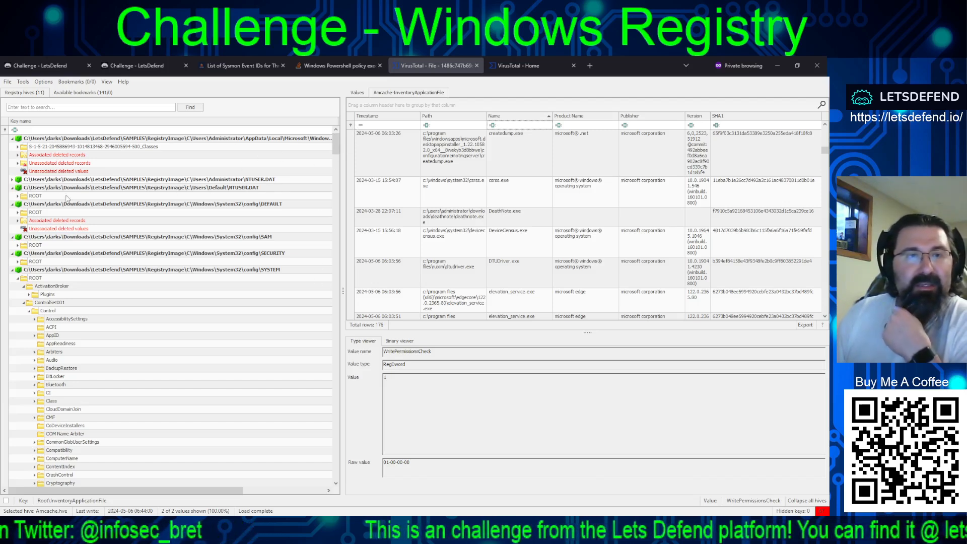
{"action": "left_click", "coordinate": [12, 180]}
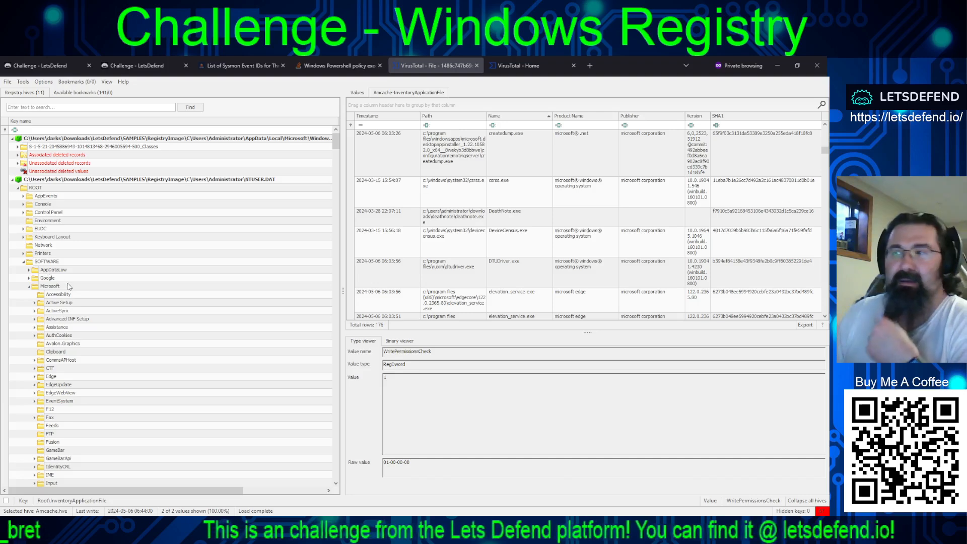
{"action": "scroll", "coordinate": [136, 377], "scroll_direction": "down", "scroll_amount": 3}
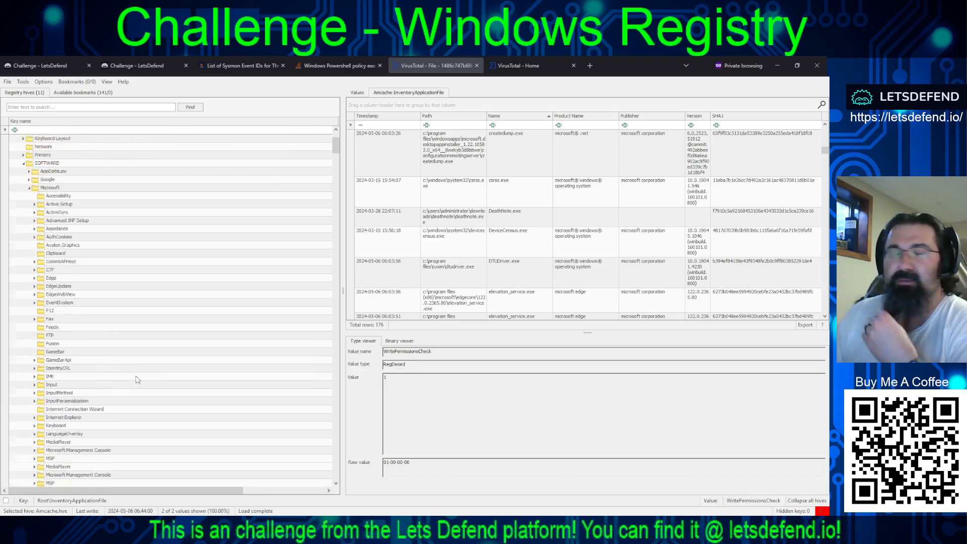
{"action": "scroll", "coordinate": [140, 382], "scroll_direction": "up", "scroll_amount": 2}
{"action": "scroll", "coordinate": [136, 375], "scroll_direction": "down", "scroll_amount": 20}
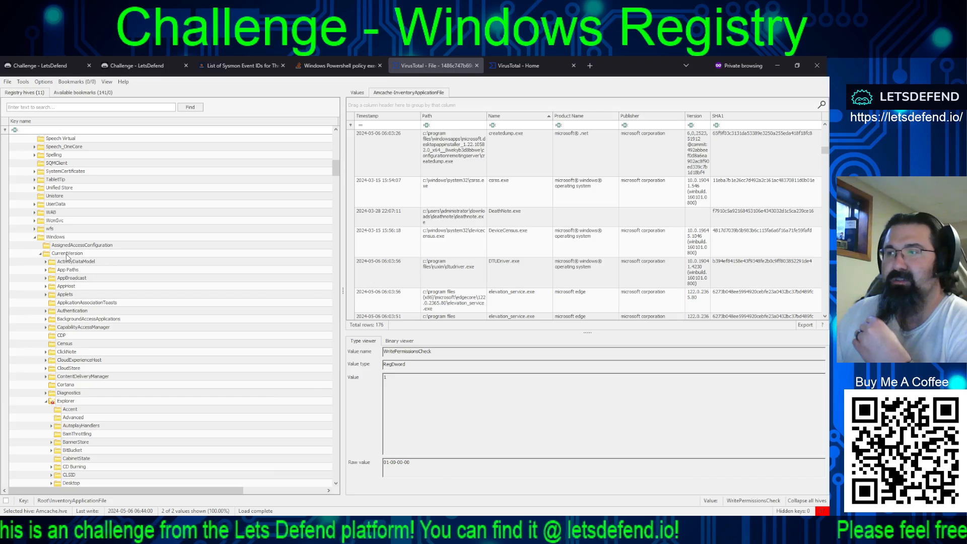
{"action": "scroll", "coordinate": [75, 292], "scroll_direction": "down", "scroll_amount": 9}
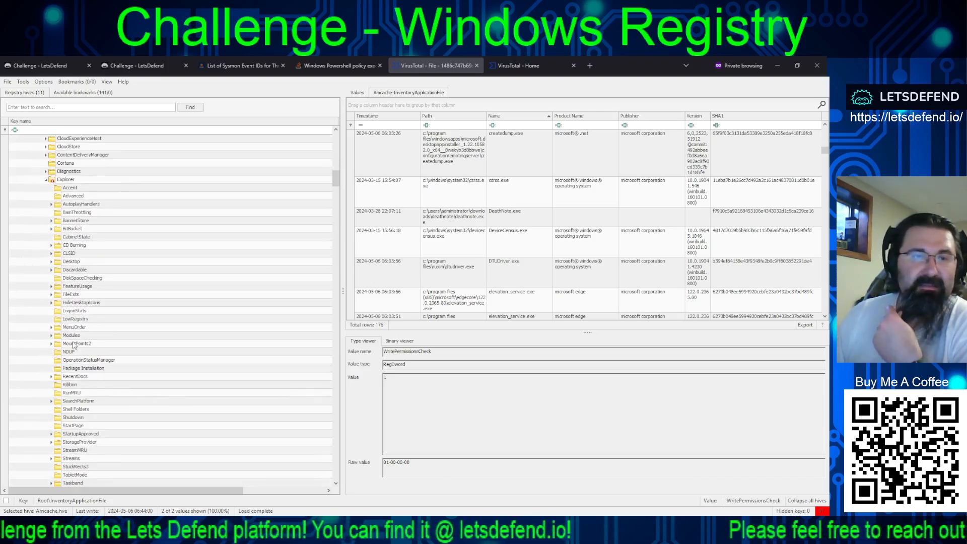
{"action": "left_click", "coordinate": [68, 378]}
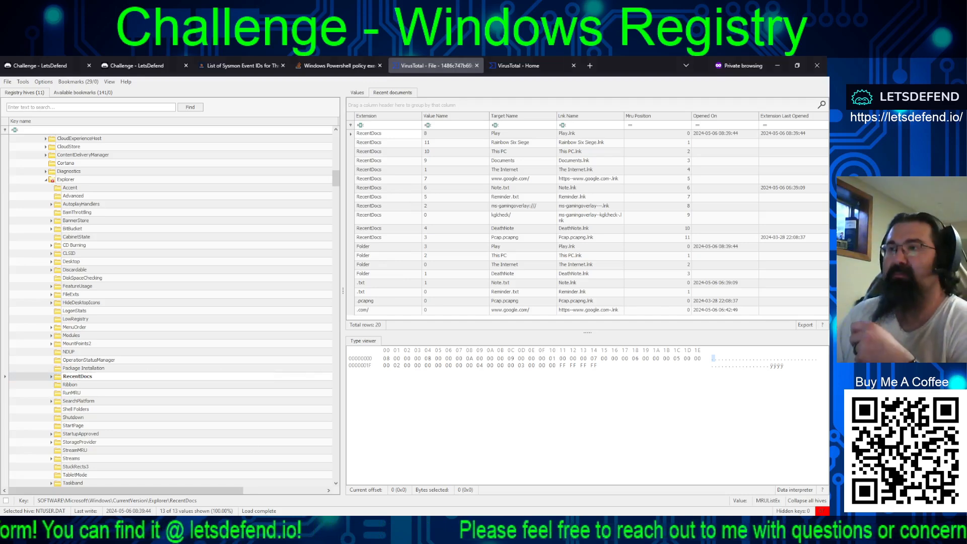
{"action": "left_click", "coordinate": [150, 69]}
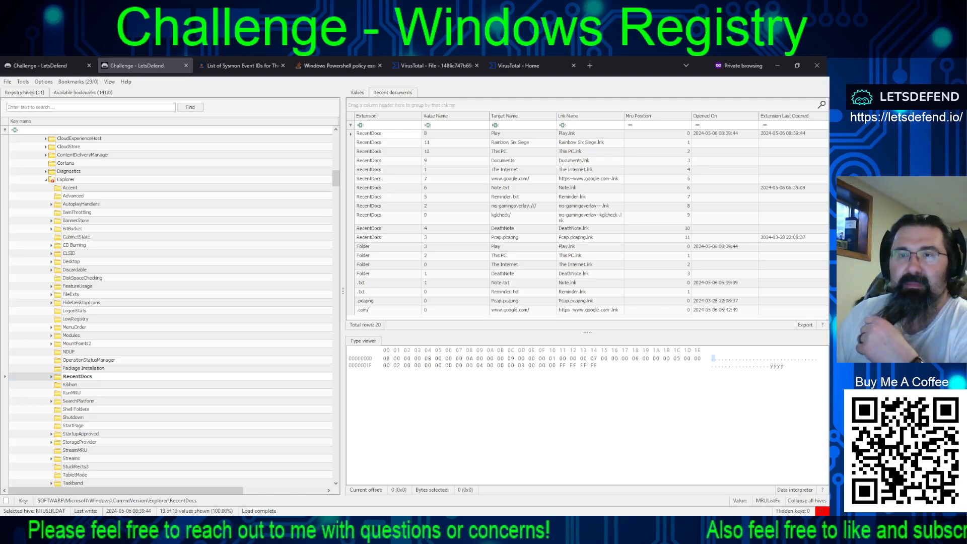
{"action": "left_click", "coordinate": [714, 134]}
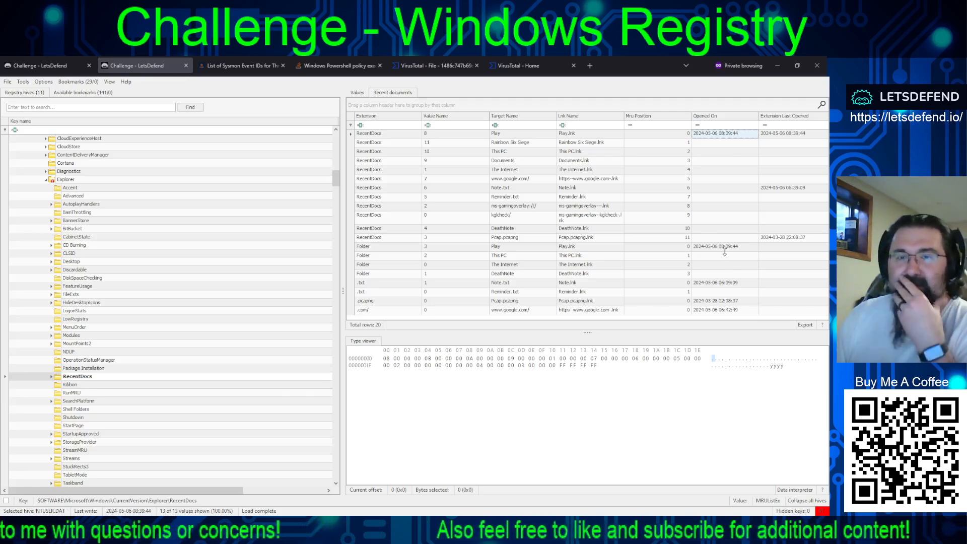
{"action": "left_click", "coordinate": [705, 282]}
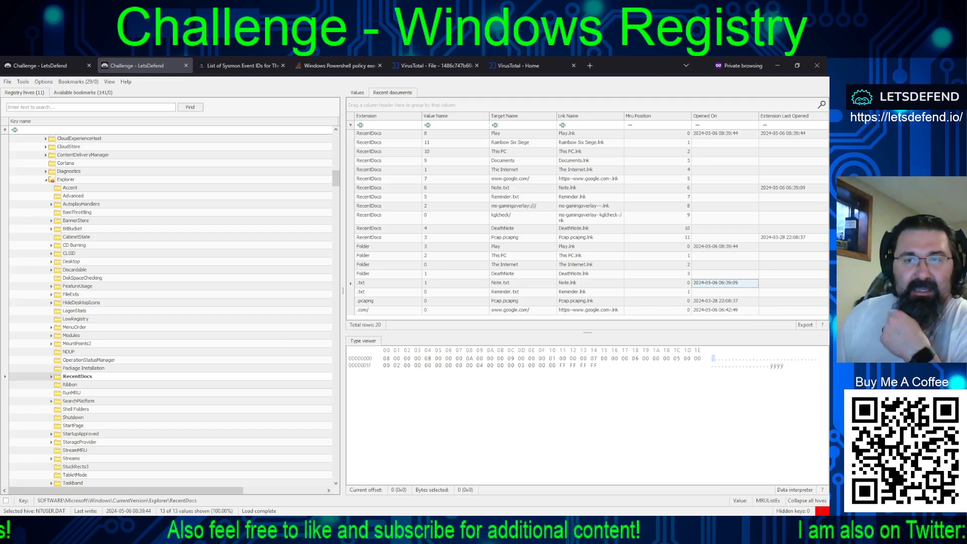
{"action": "key", "text": "alt+Tab"}
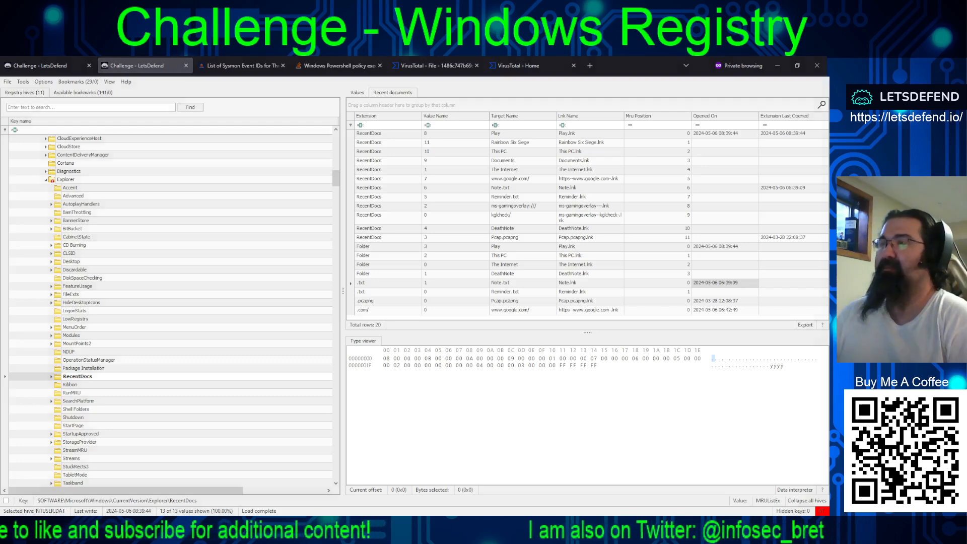
{"action": "key", "text": "alt+Tab"}
{"action": "left_click", "coordinate": [395, 411]}
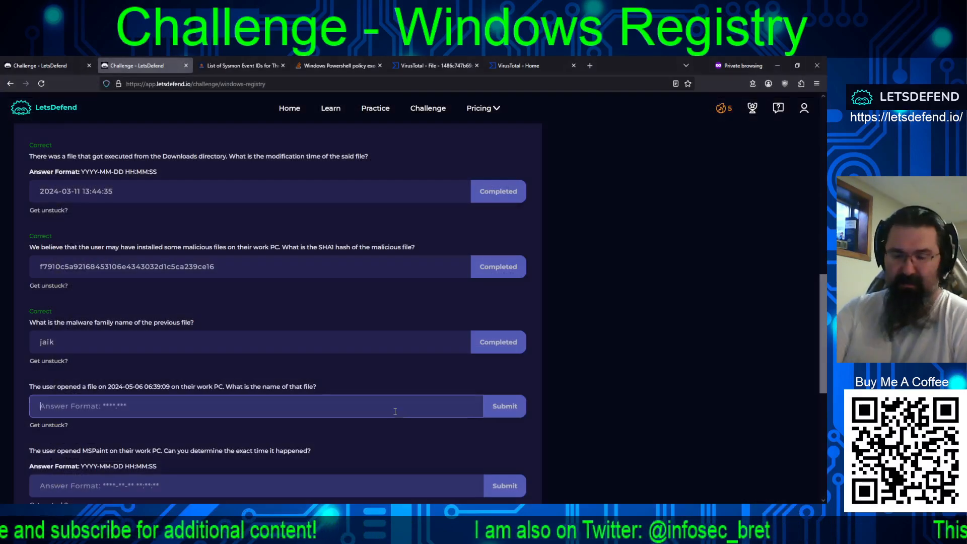
{"action": "type", "text": "note.txt"}
{"action": "key", "text": "Return"}
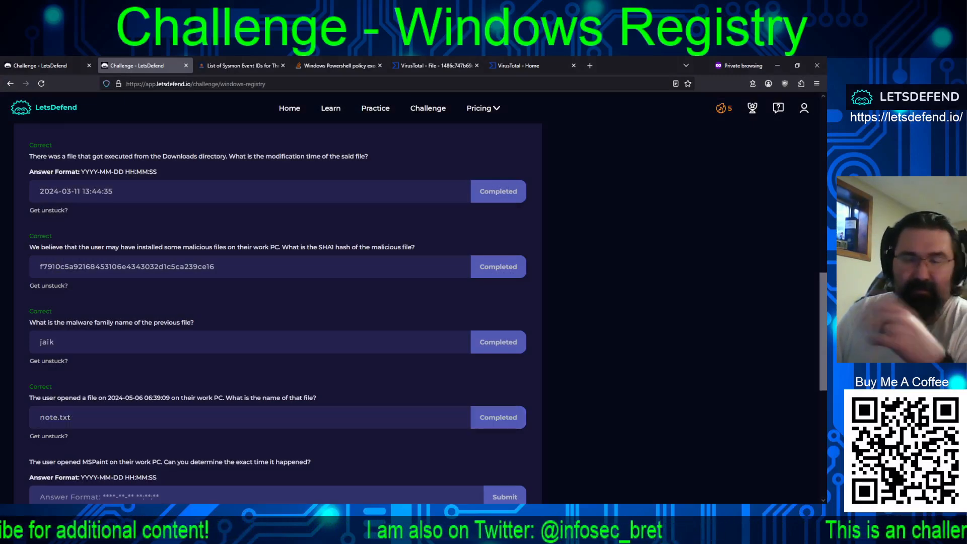
Step: Check the MSPaint opening-time question and open the UserAssist key below RecentDocs in the Administrator's NTUSER.DAT hive
{"action": "scroll", "coordinate": [403, 431], "scroll_direction": "down", "scroll_amount": 4}
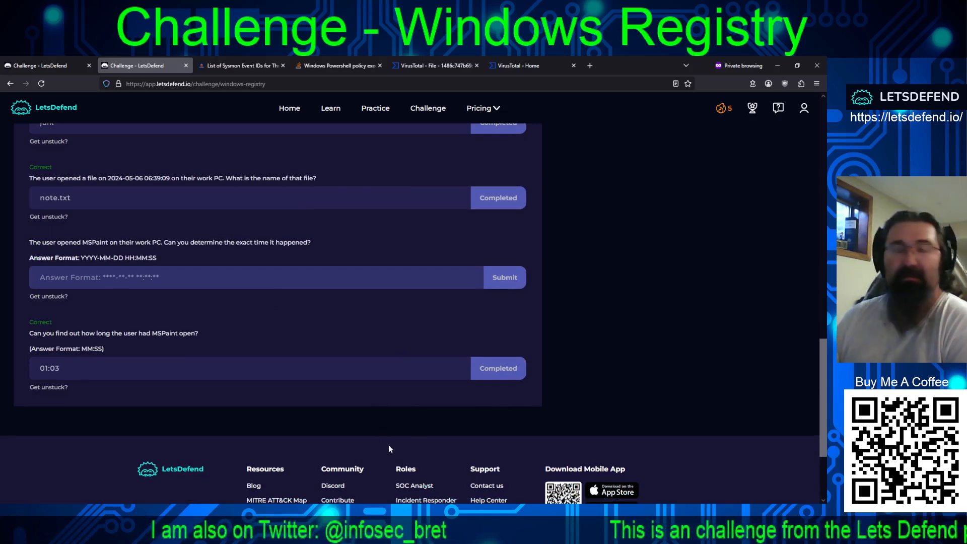
{"action": "scroll", "coordinate": [385, 414], "scroll_direction": "up", "scroll_amount": 1}
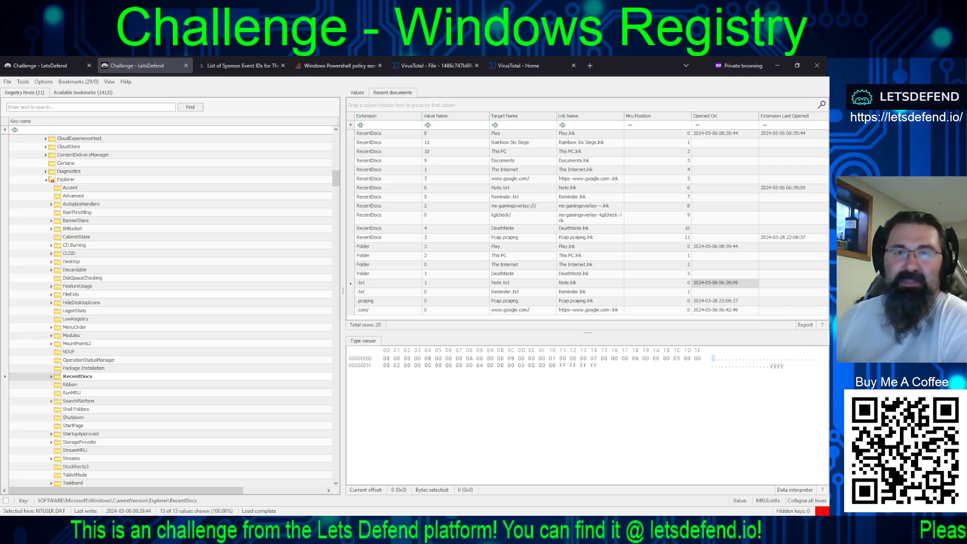
{"action": "left_click", "coordinate": [516, 143]}
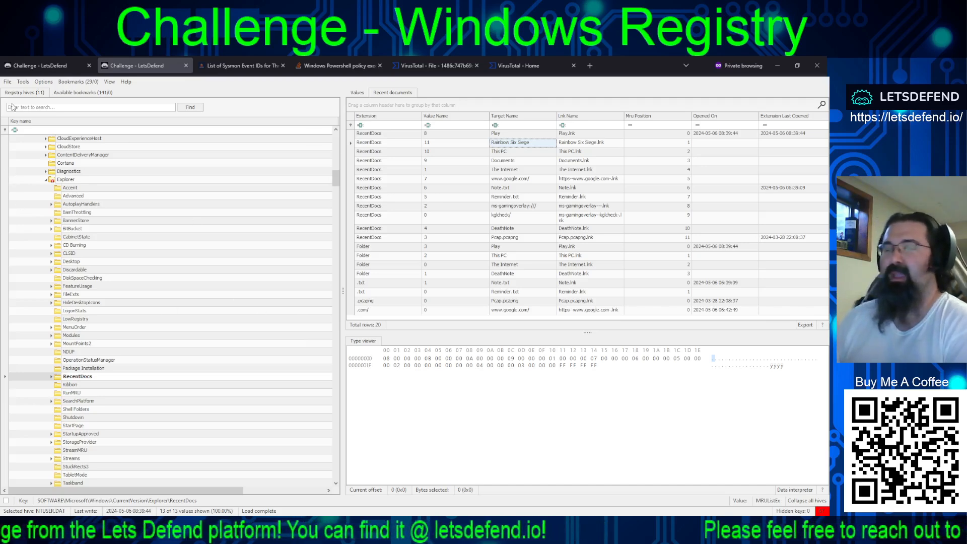
{"action": "left_click_drag", "start_coordinate": [335, 180], "coordinate": [337, 291]}
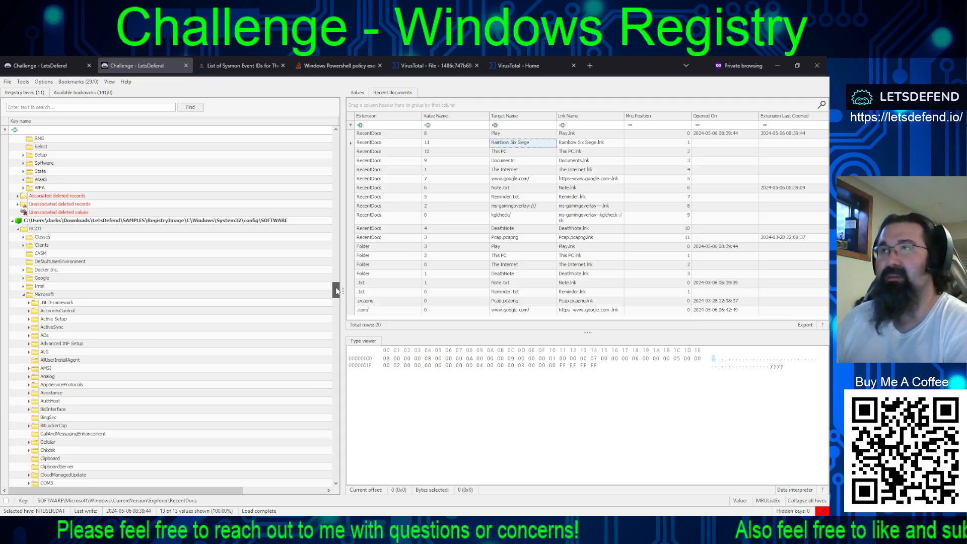
{"action": "left_click_drag", "start_coordinate": [336, 290], "coordinate": [340, 187]}
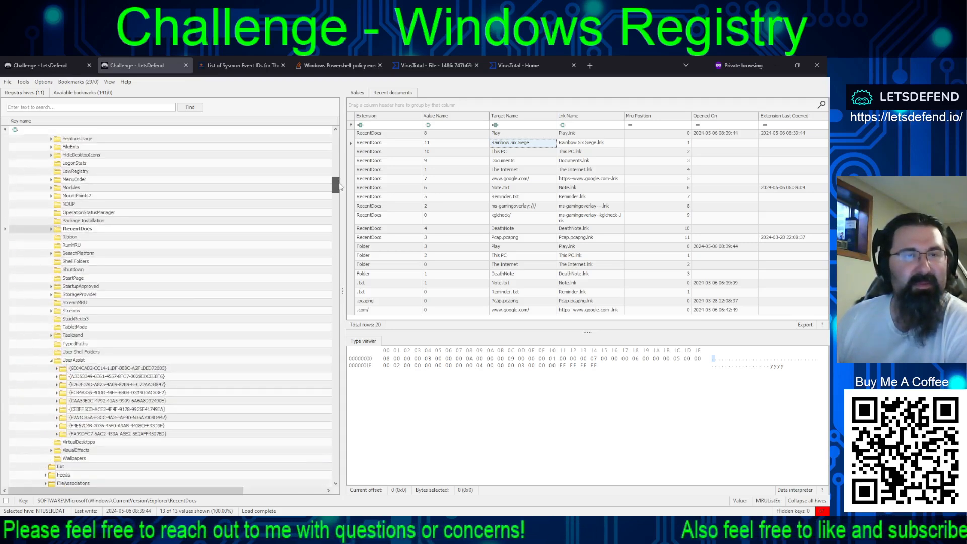
{"action": "left_click", "coordinate": [79, 360]}
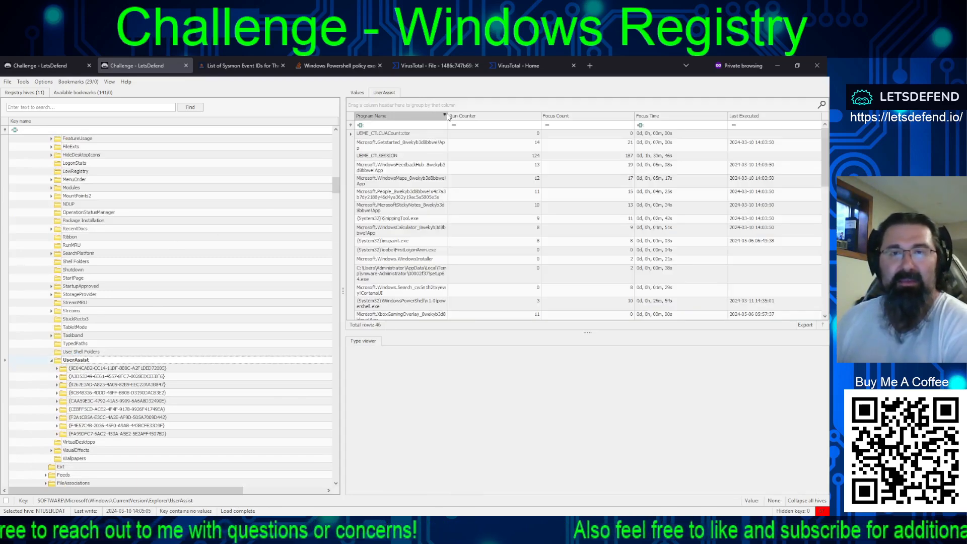
Step: Widen the Program Name column, filter the UserAssist entries by "paint", and select the mspaint.exe entry to read its last execution time
{"action": "left_click_drag", "start_coordinate": [449, 115], "coordinate": [530, 115]}
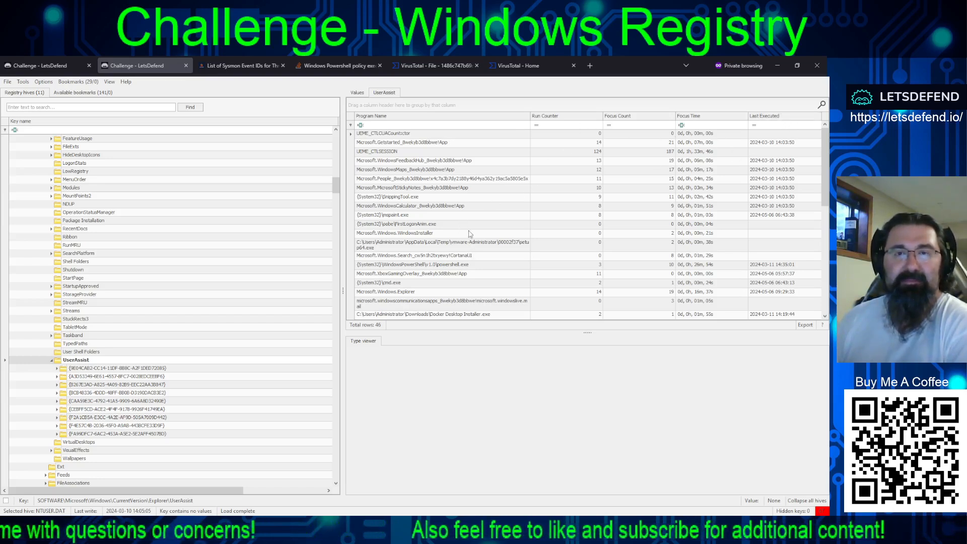
{"action": "left_click", "coordinate": [436, 125]}
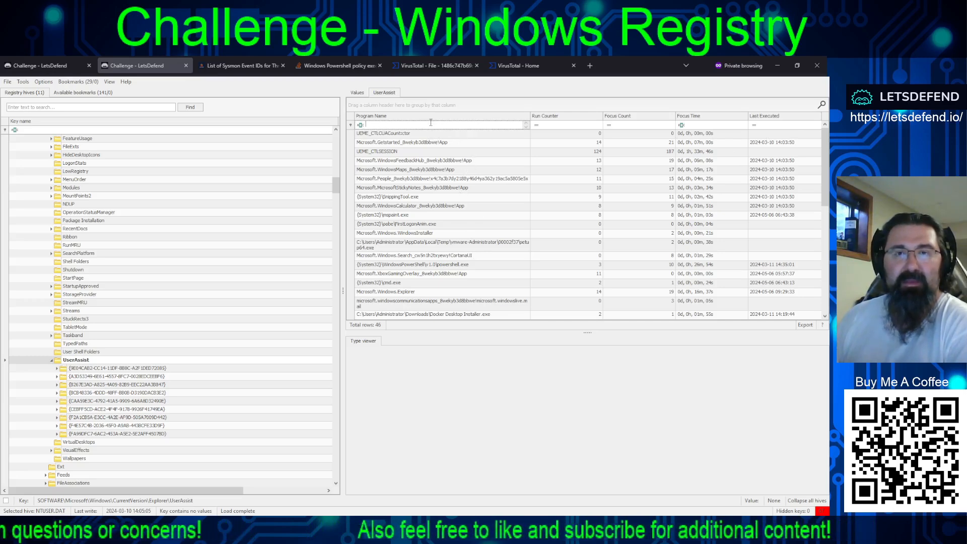
{"action": "type", "text": "paint"}
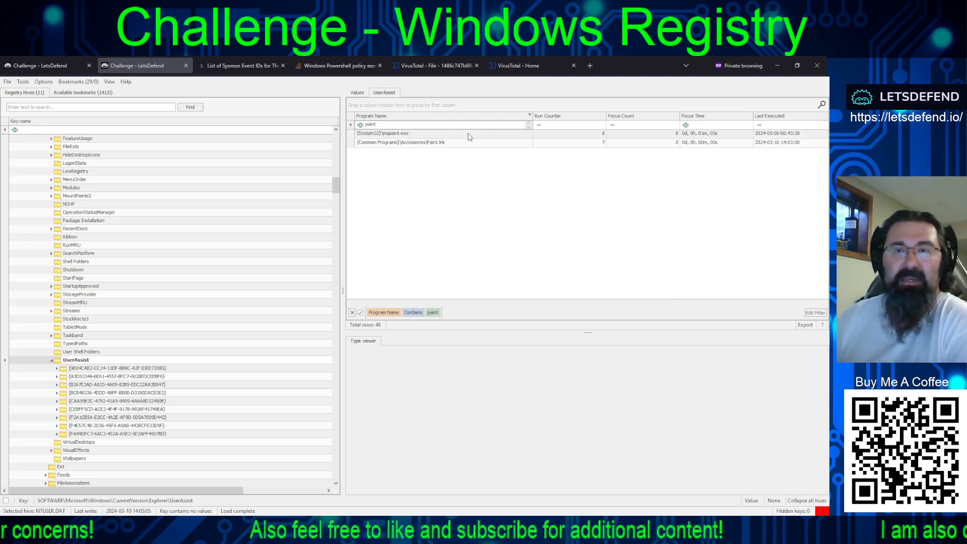
{"action": "left_click", "coordinate": [450, 133]}
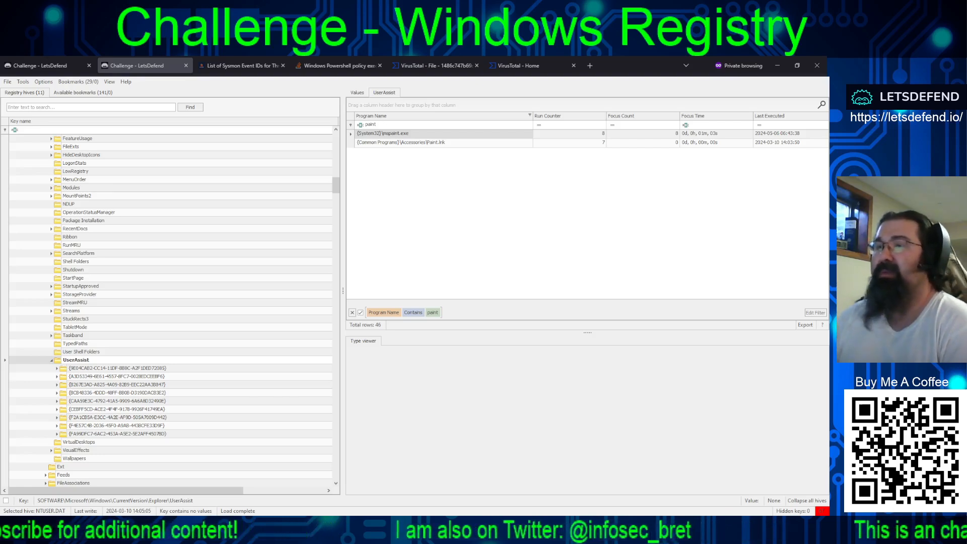
{"action": "left_click", "coordinate": [443, 133]}
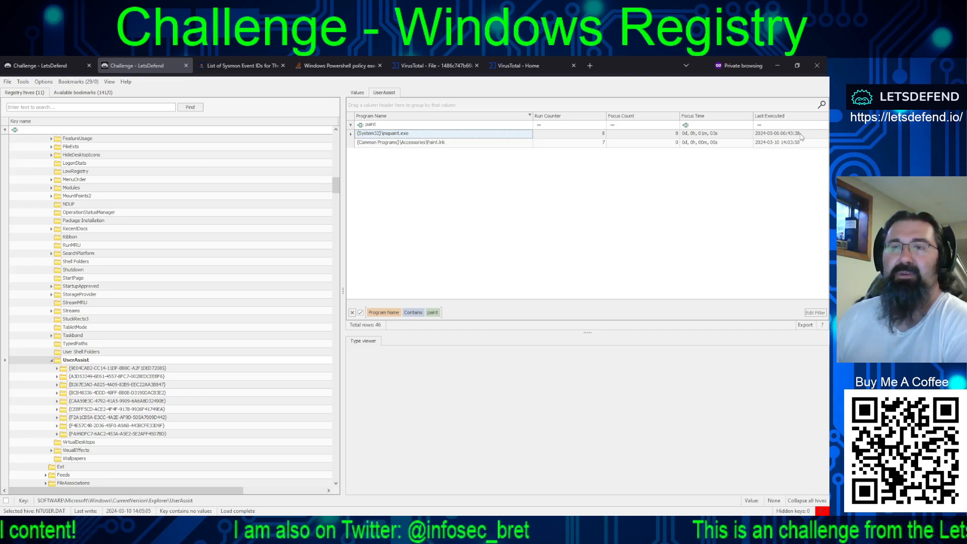
{"action": "left_click", "coordinate": [778, 68]}
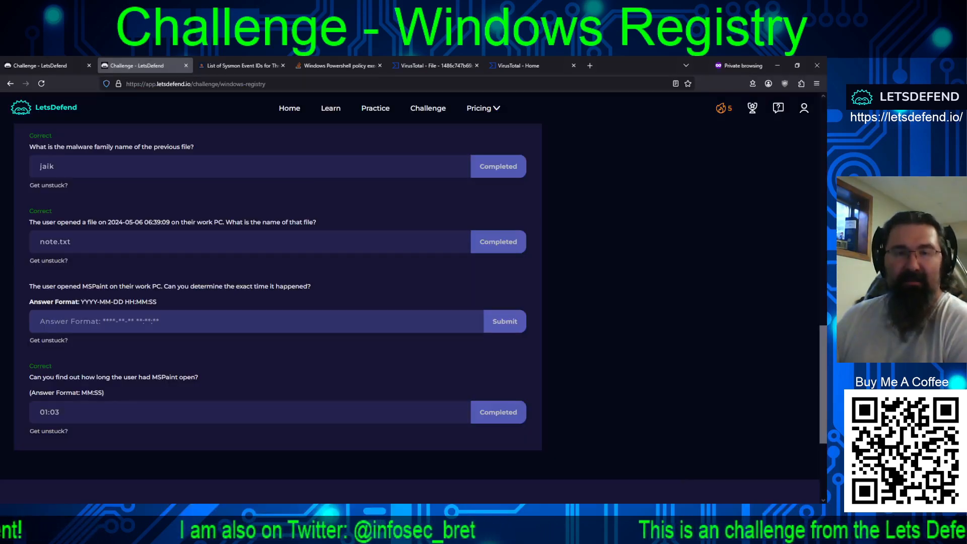
{"action": "left_click", "coordinate": [386, 321]}
{"action": "key", "text": "ctrl+v"}
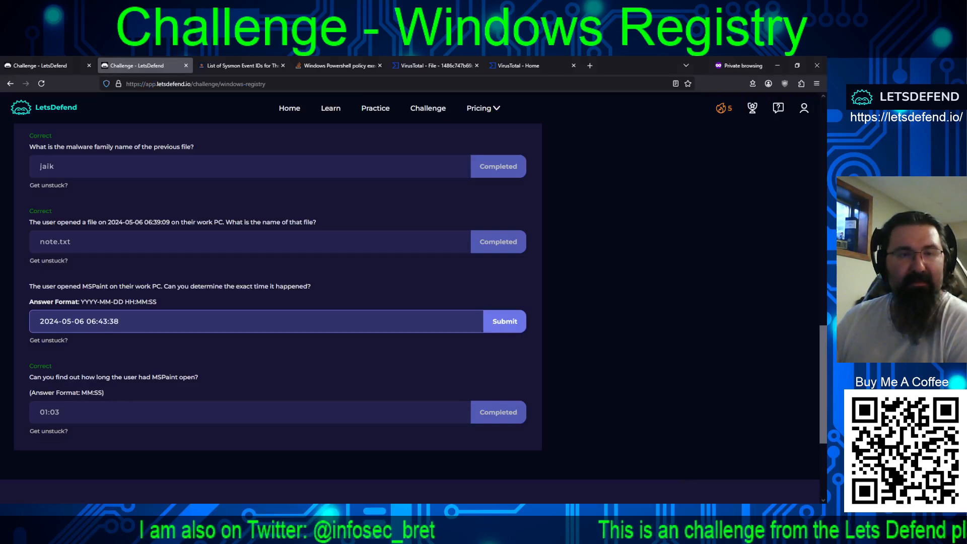
{"action": "left_click", "coordinate": [502, 324]}
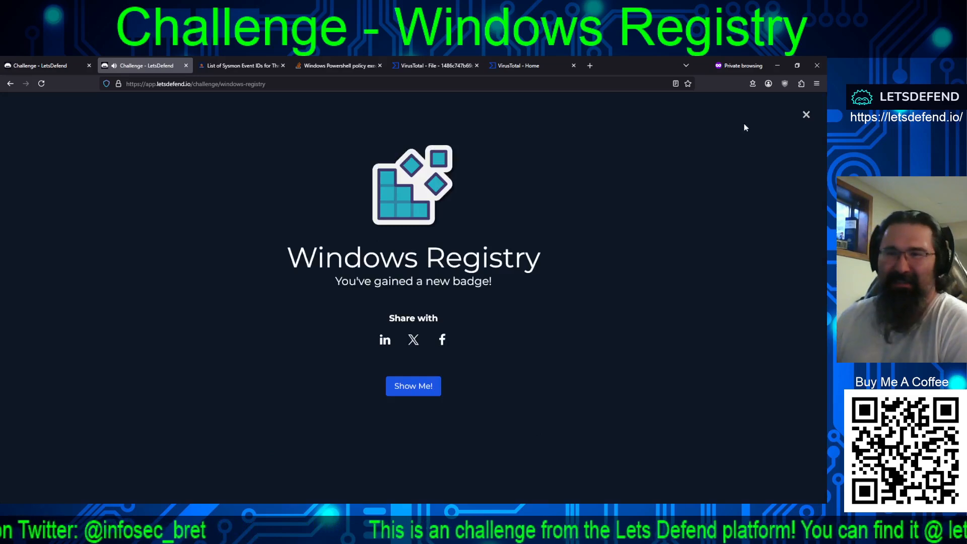
{"action": "left_click", "coordinate": [806, 115]}
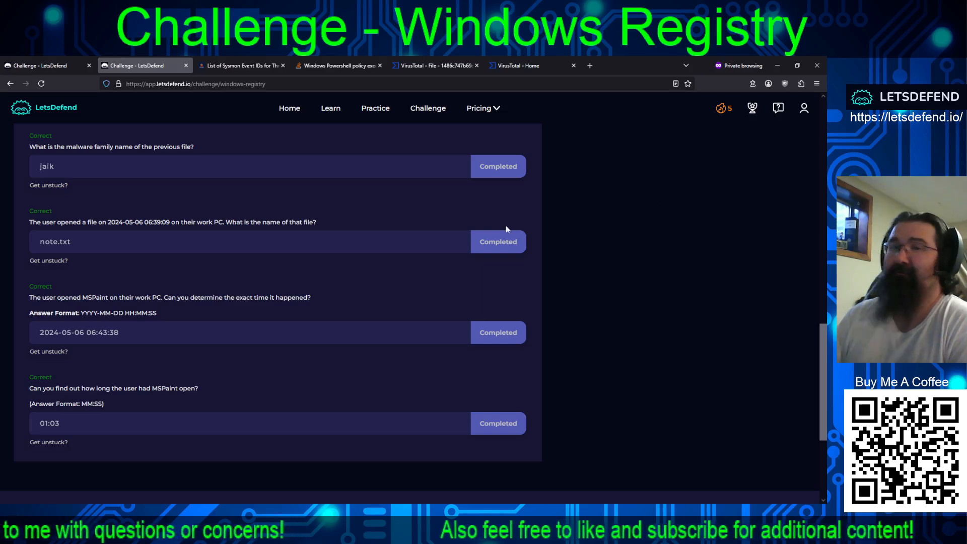
Step: Review the security vendors' detections in the VirusTotal report for DeathNote.exe
{"action": "left_click", "coordinate": [419, 66]}
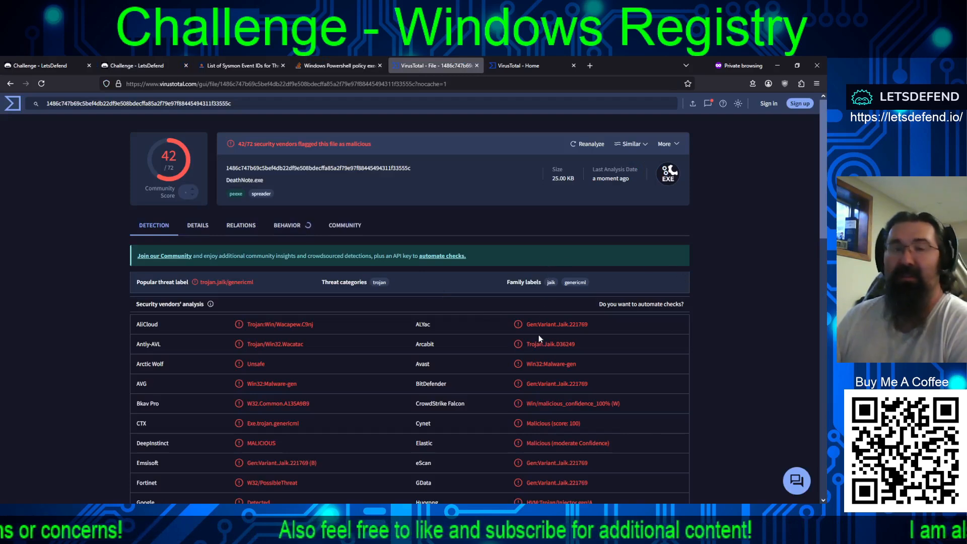
{"action": "scroll", "coordinate": [502, 312], "scroll_direction": "down", "scroll_amount": 5}
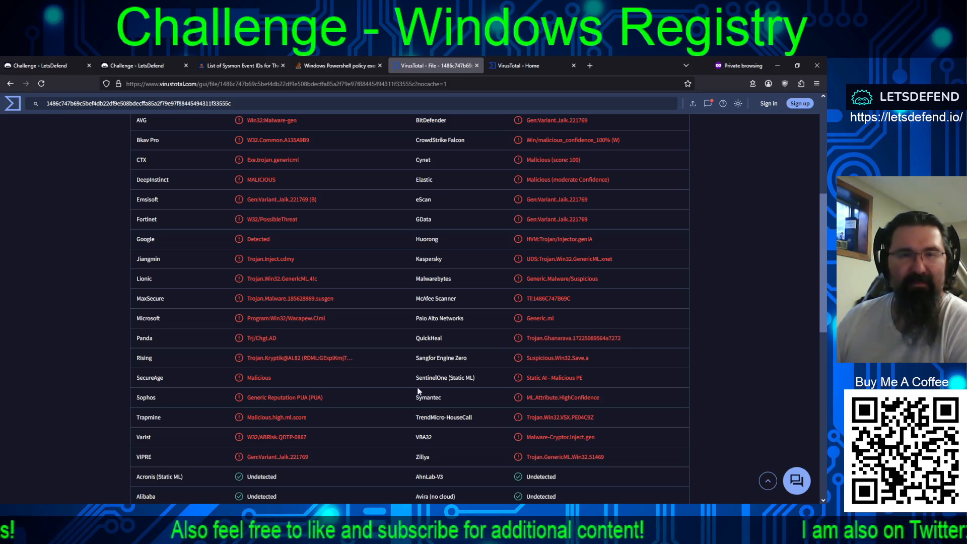
{"action": "scroll", "coordinate": [421, 398], "scroll_direction": "up", "scroll_amount": 5}
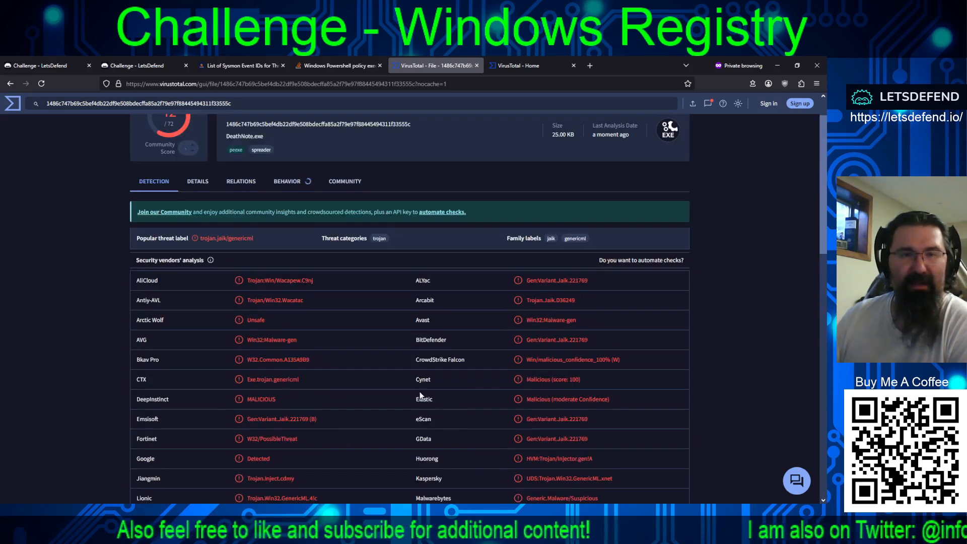